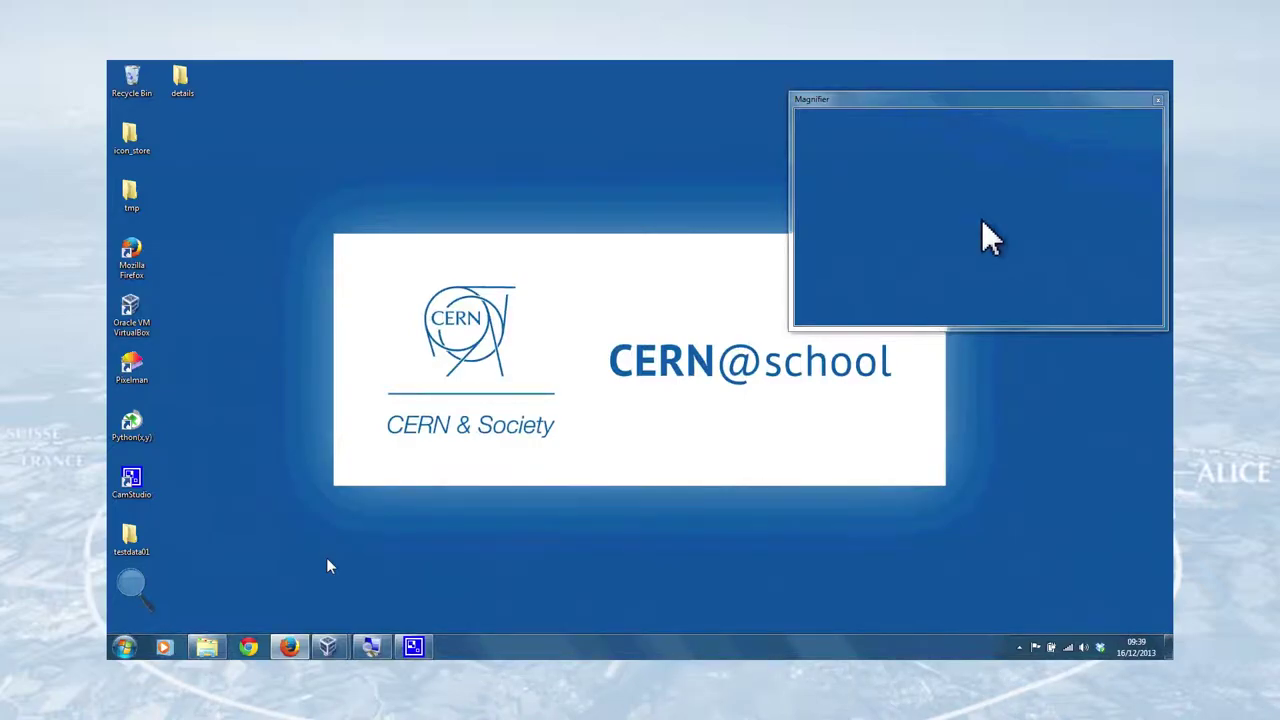
- Open the testdata01 folder and view the kcldata0 pixel data in Notepad++, then close it
double_click(131, 537)
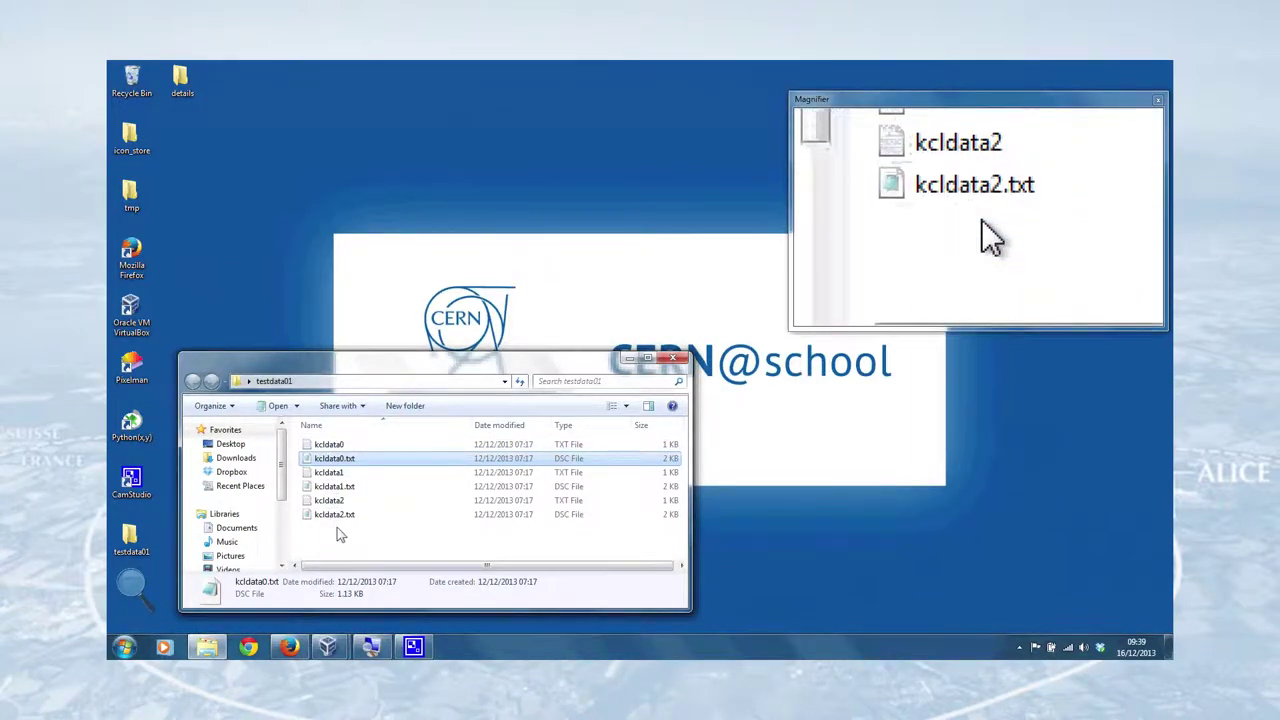
right_click(329, 444)
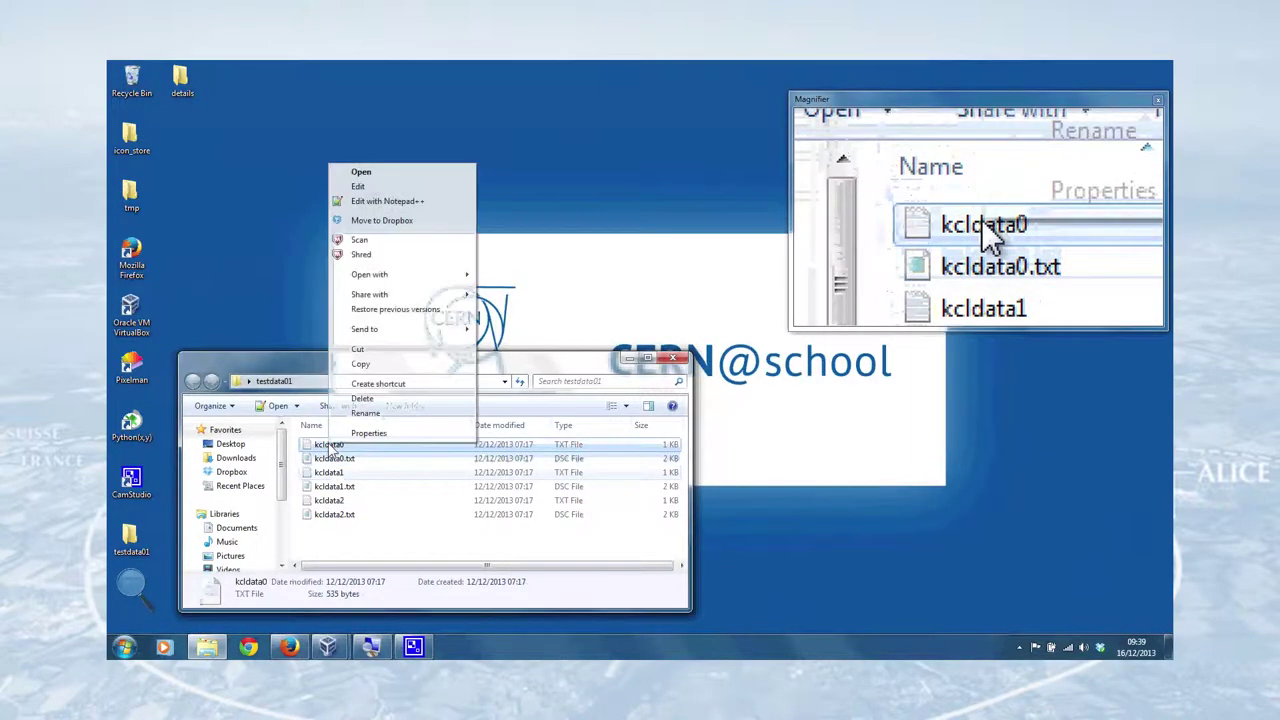
left_click(390, 203)
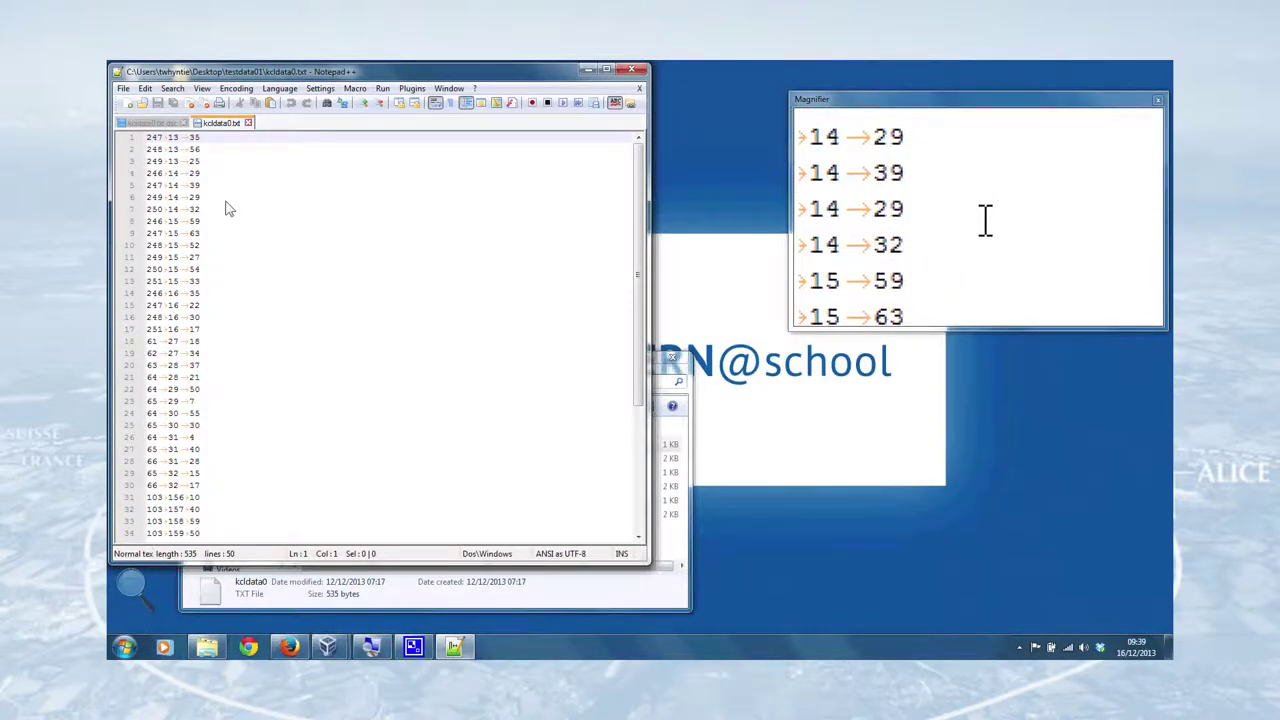
left_click(247, 122)
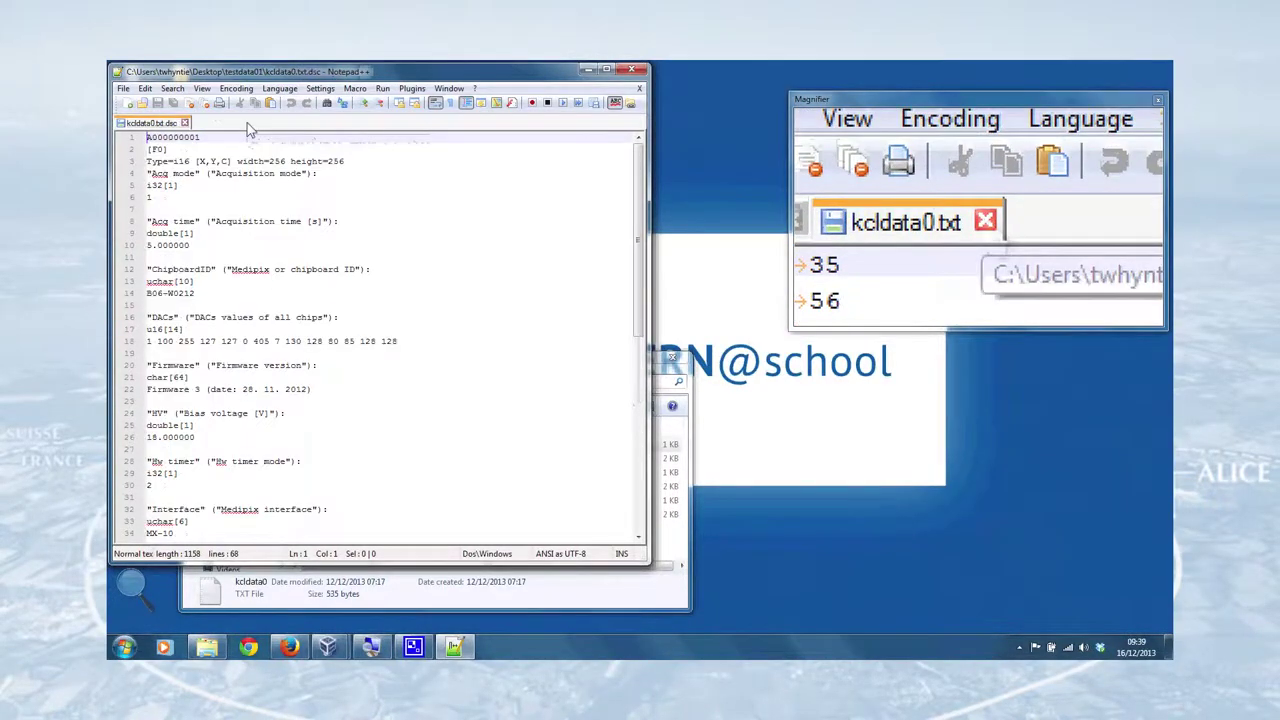
left_click(185, 123)
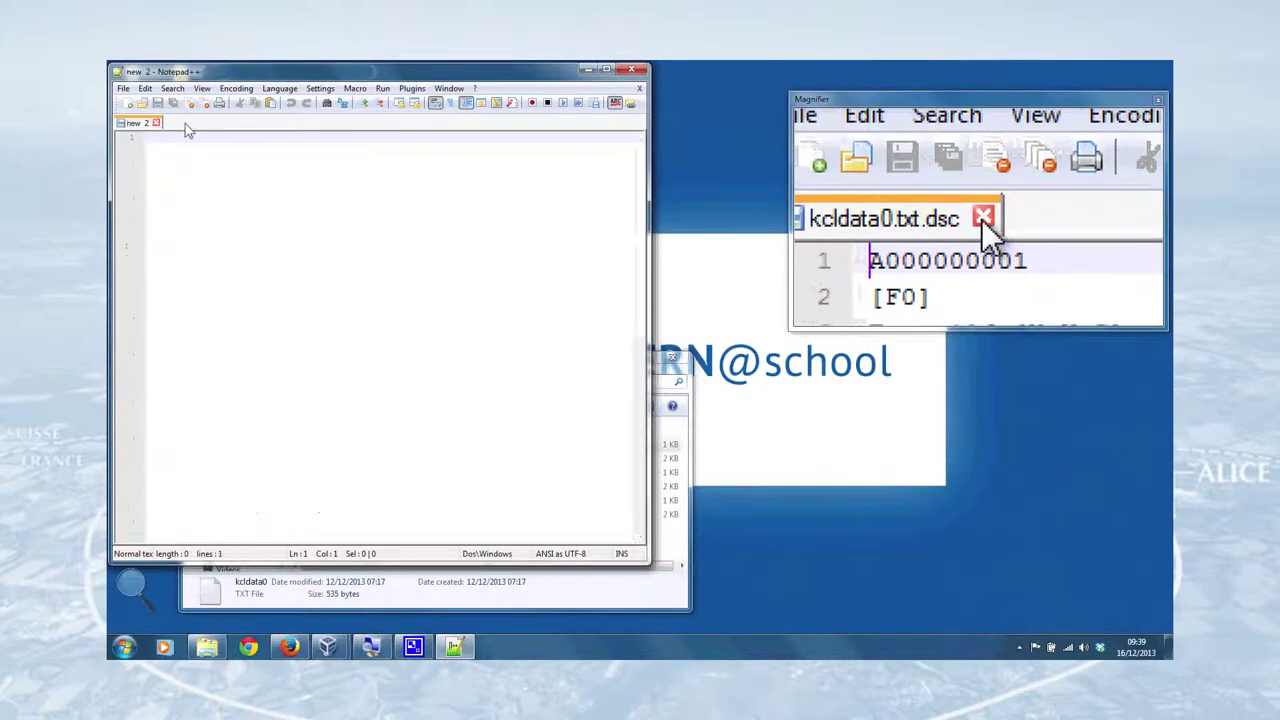
left_click(632, 69)
- Review the kcldata0.txt detector settings in Notepad++, close it, and minimize the testdata01 folder
right_click(345, 458)
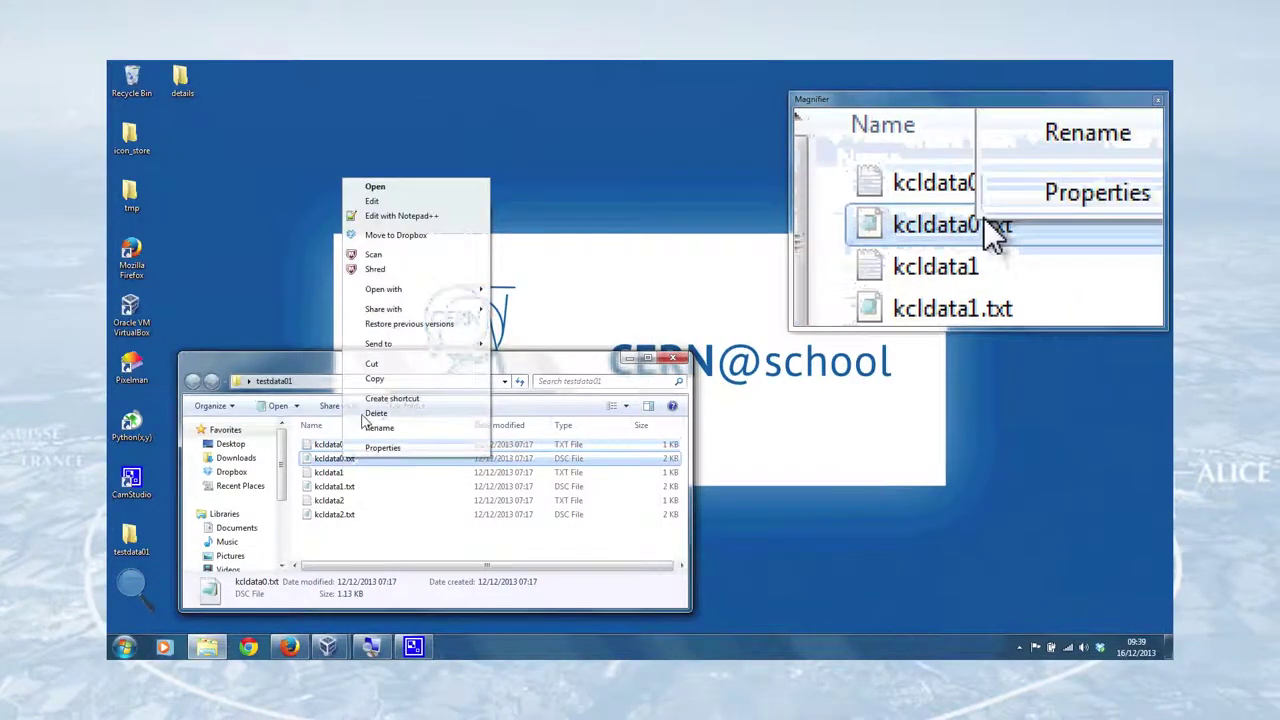
left_click(400, 216)
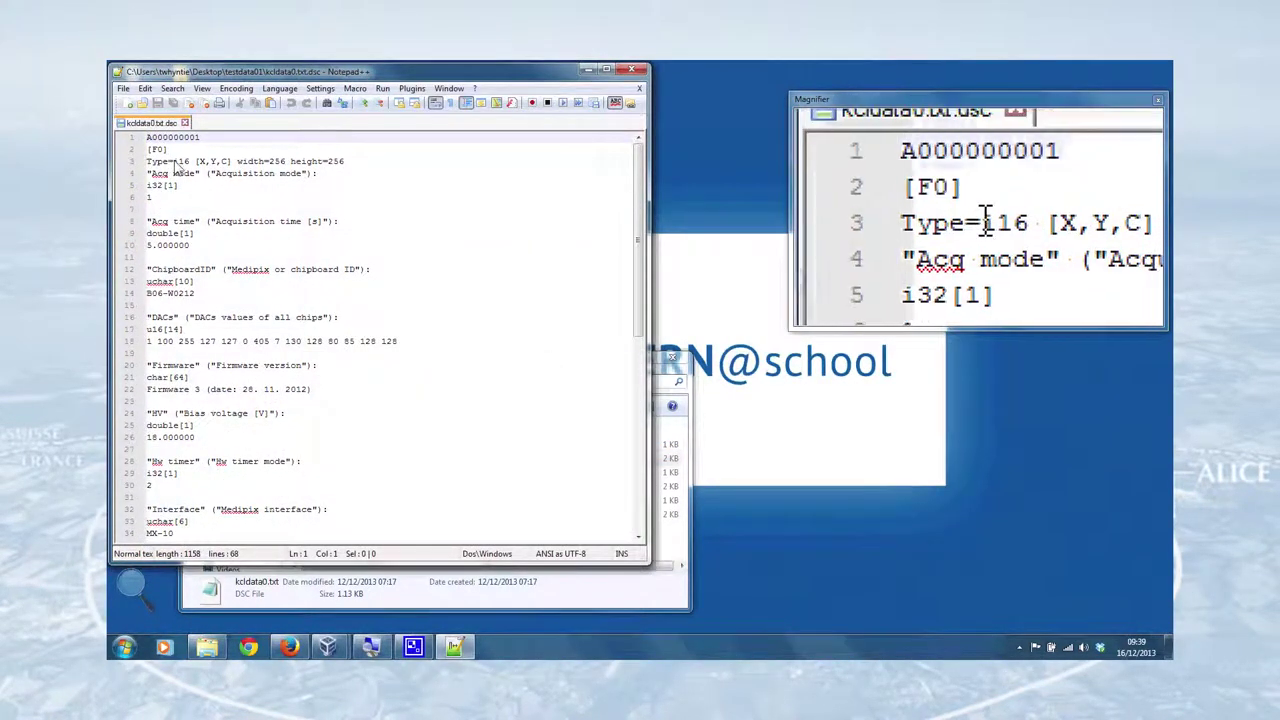
scroll(200, 200, "down", 6)
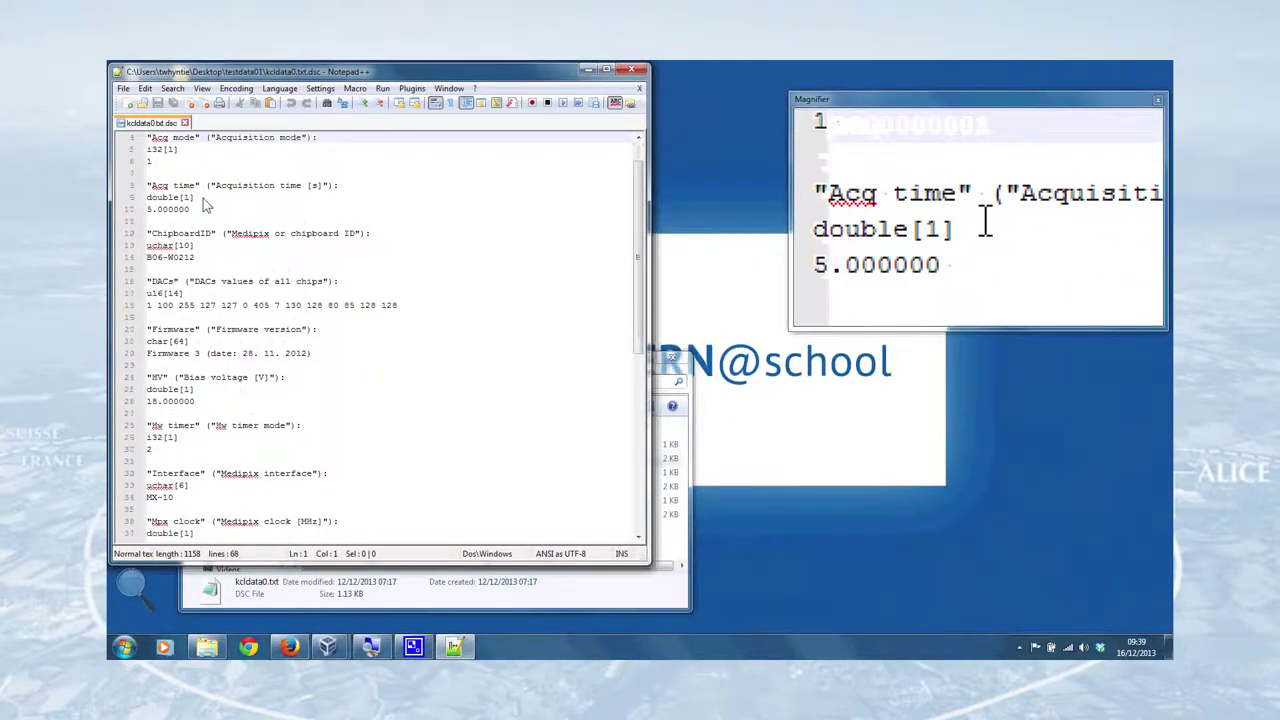
scroll(205, 215, "up", 6)
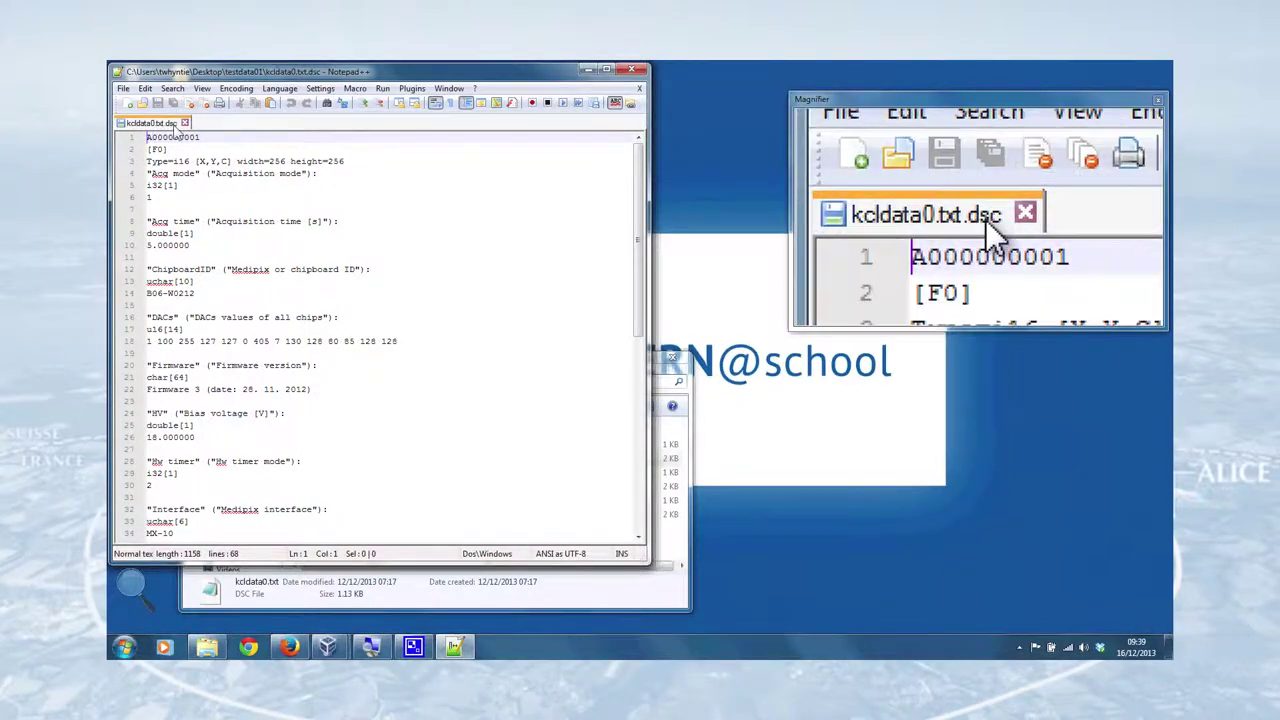
left_click(184, 125)
left_click(633, 69)
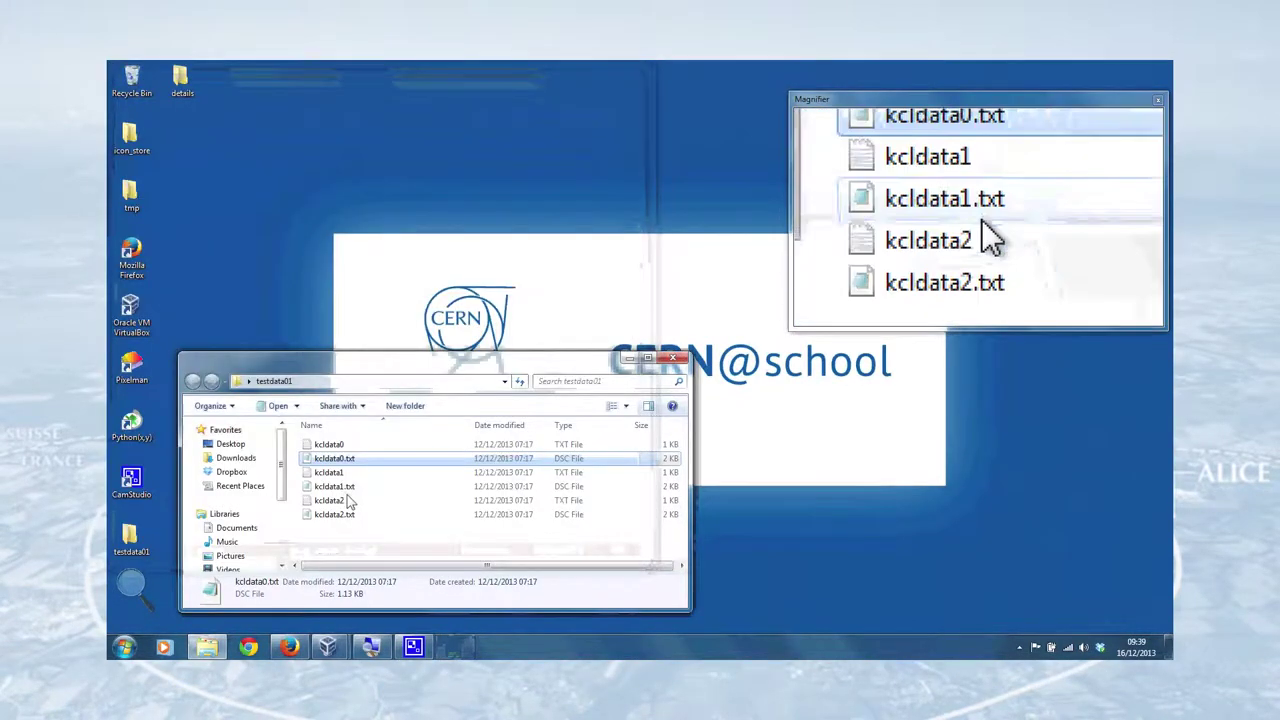
left_click(629, 359)
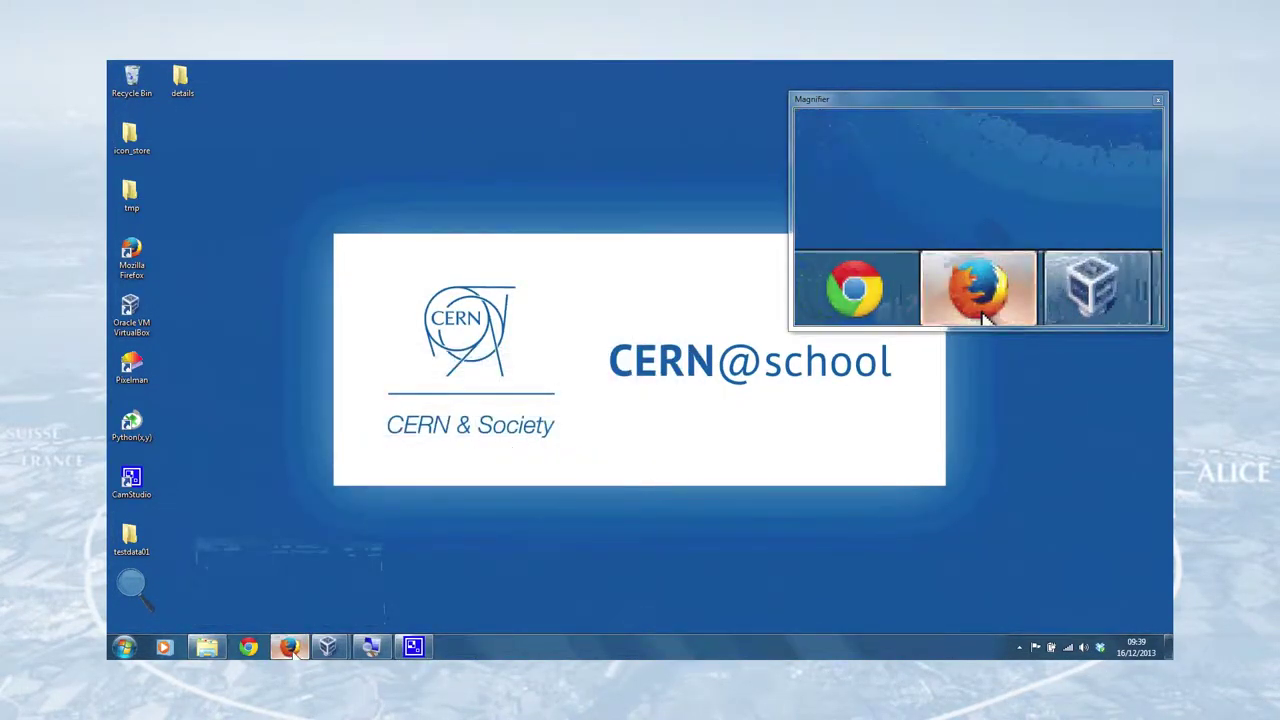
- Log in to the DAQMAP portal in Firefox with the account e-mail and password
left_click(289, 647)
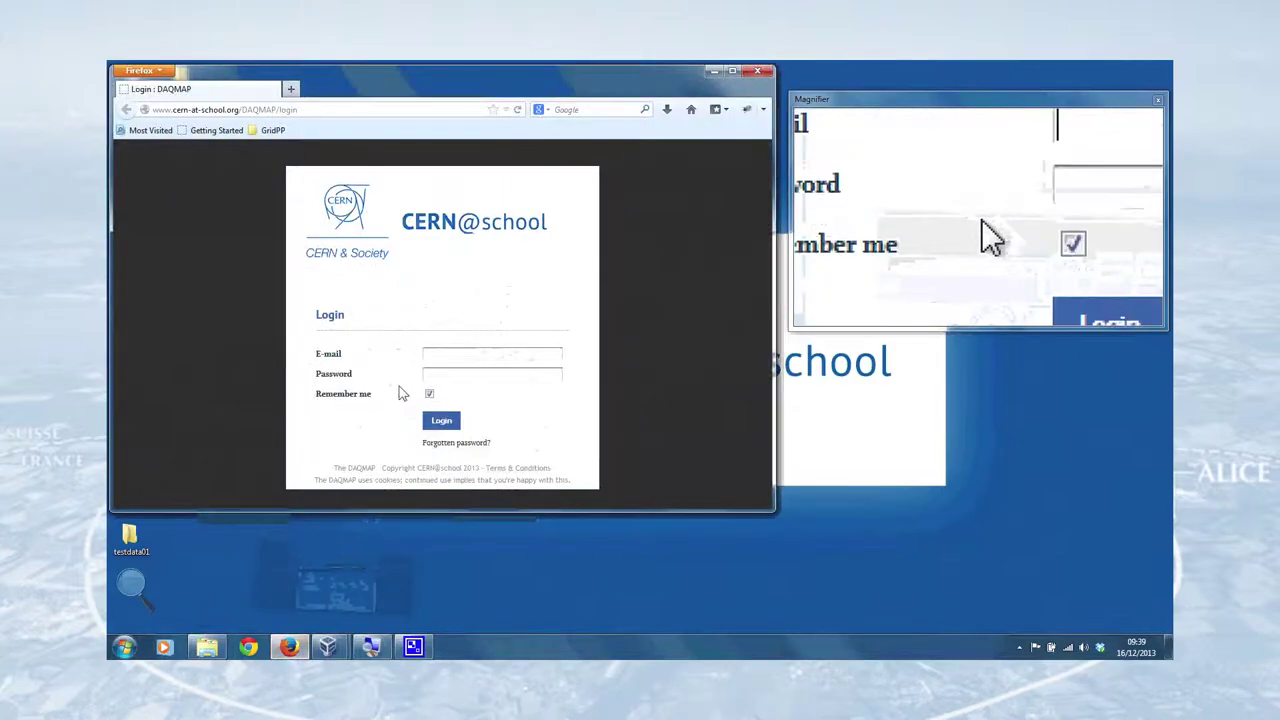
left_click(445, 359)
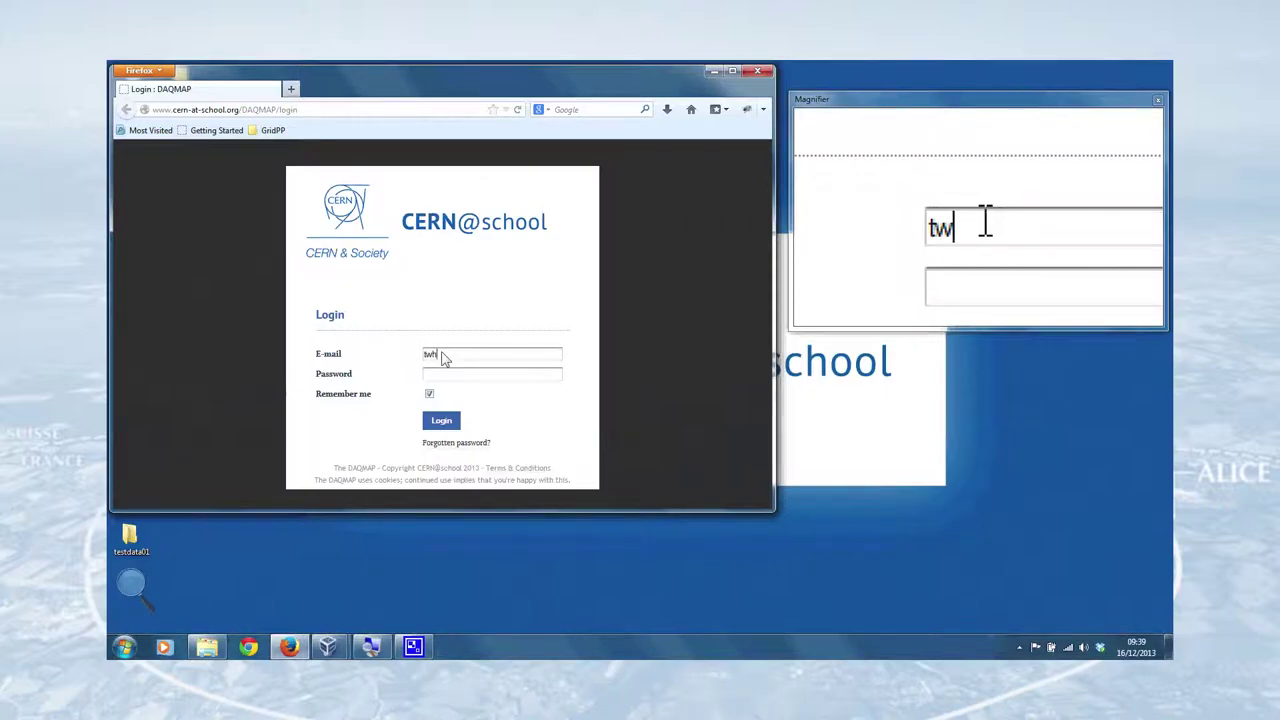
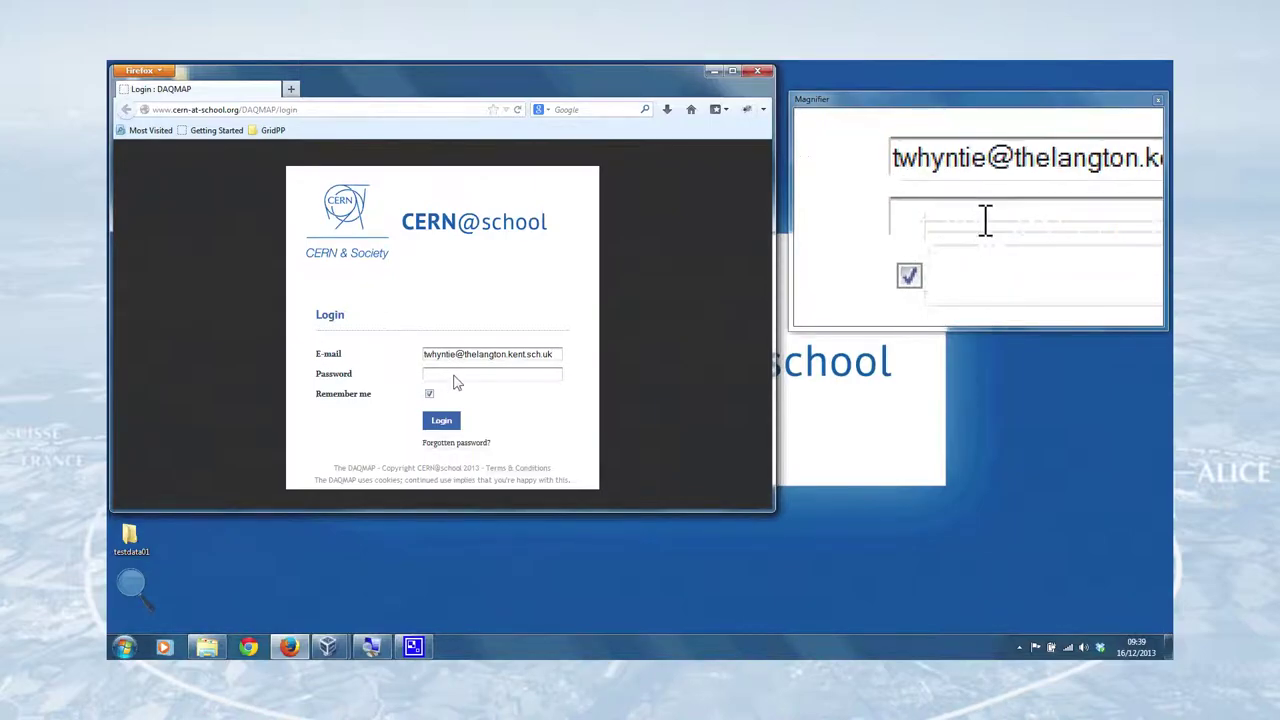
left_click(454, 377)
type("*****")
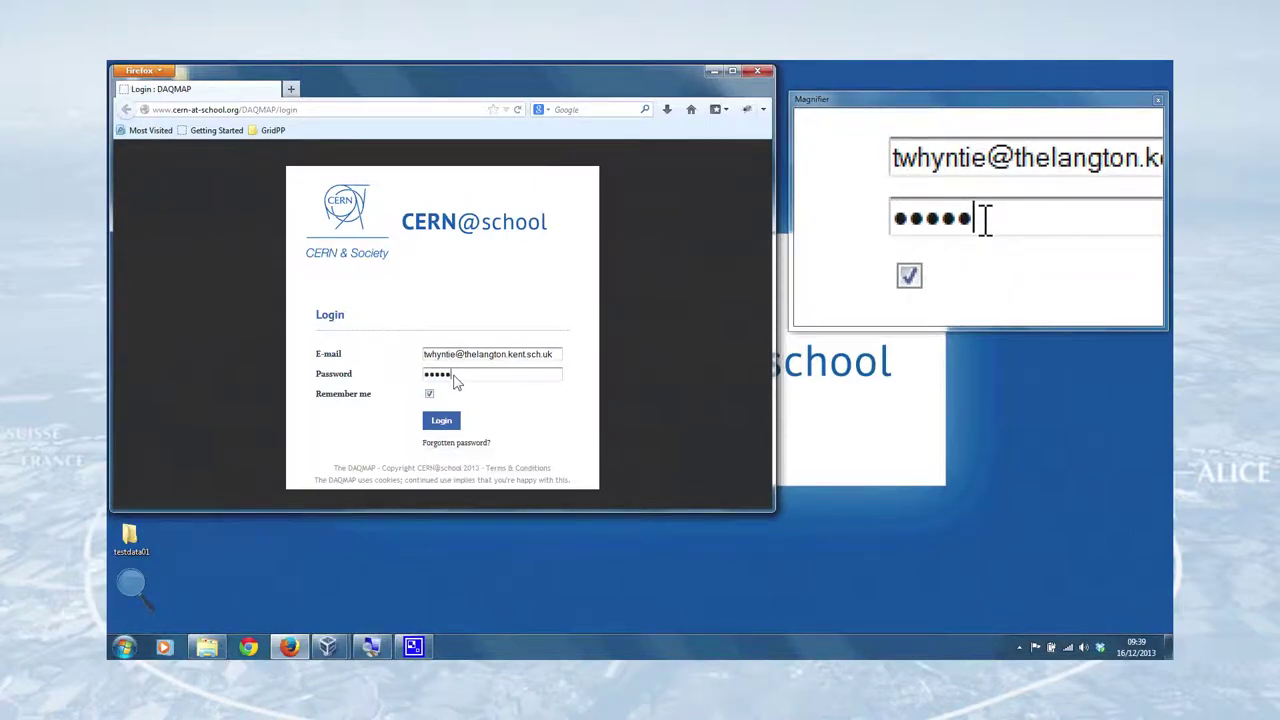
type("*******")
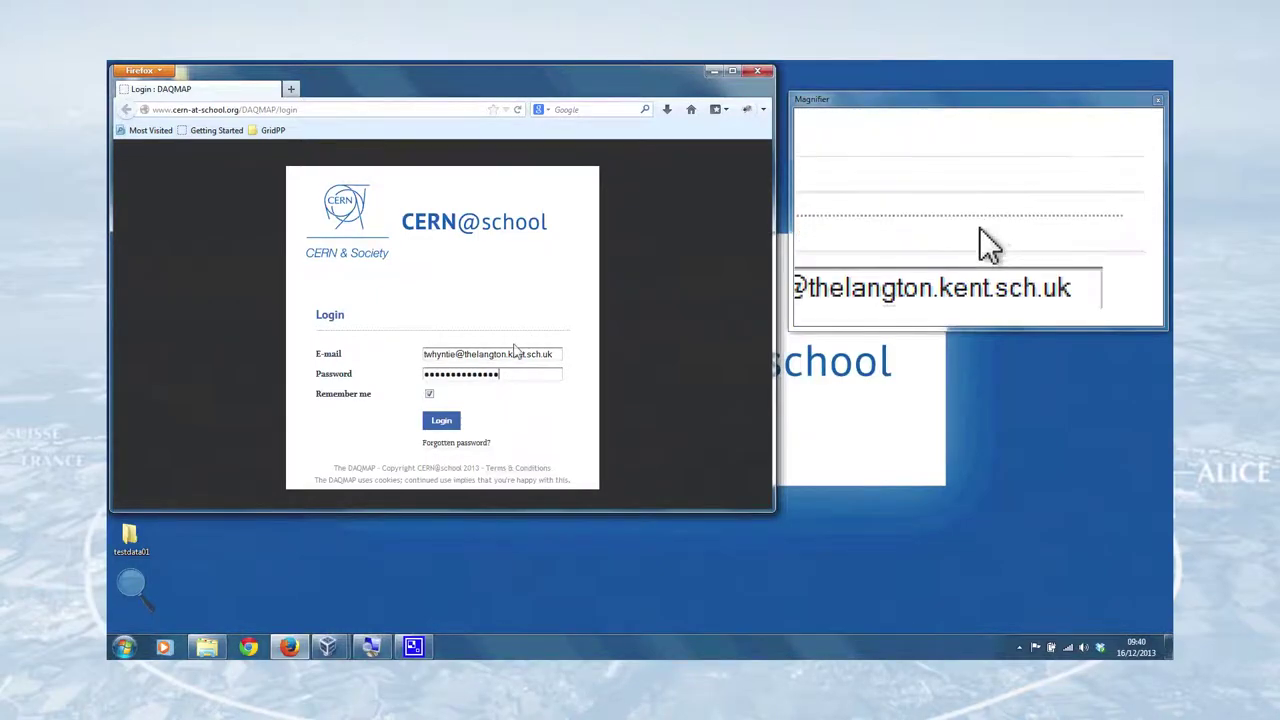
left_click(443, 421)
- Decline Firefox's remember-password prompt and look over the DAQMAP Home page
left_click(381, 185)
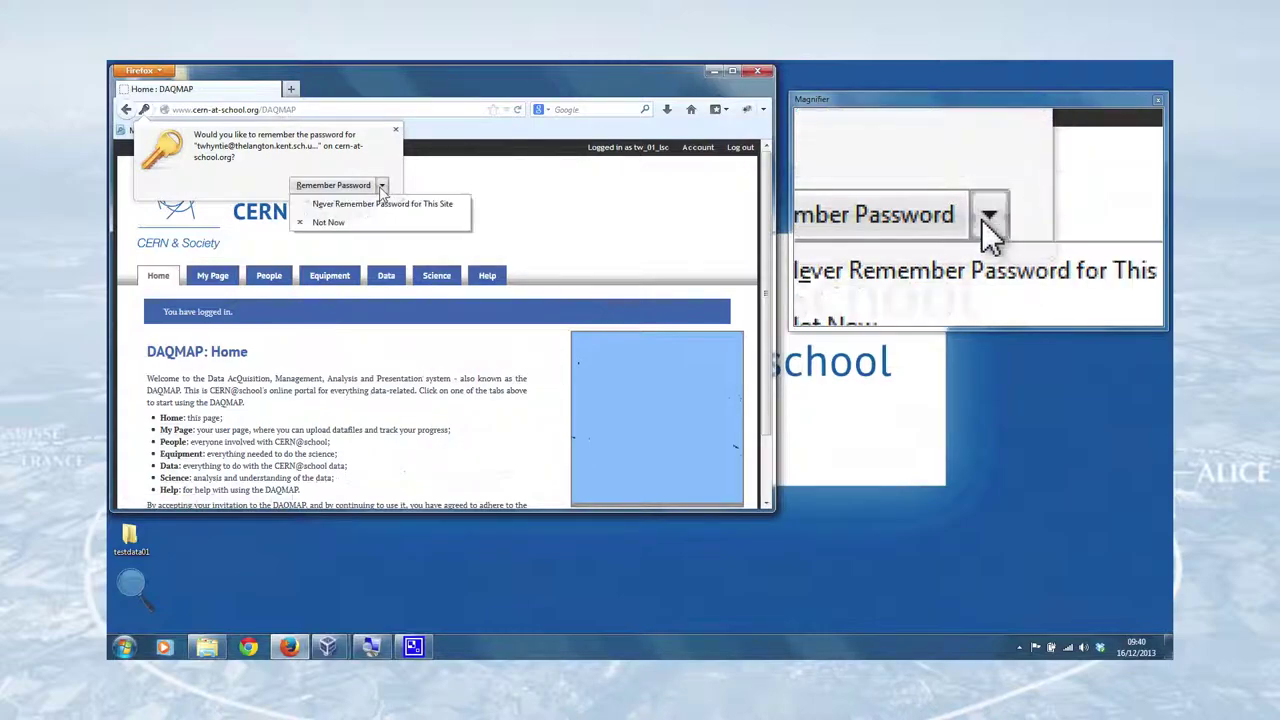
left_click(374, 208)
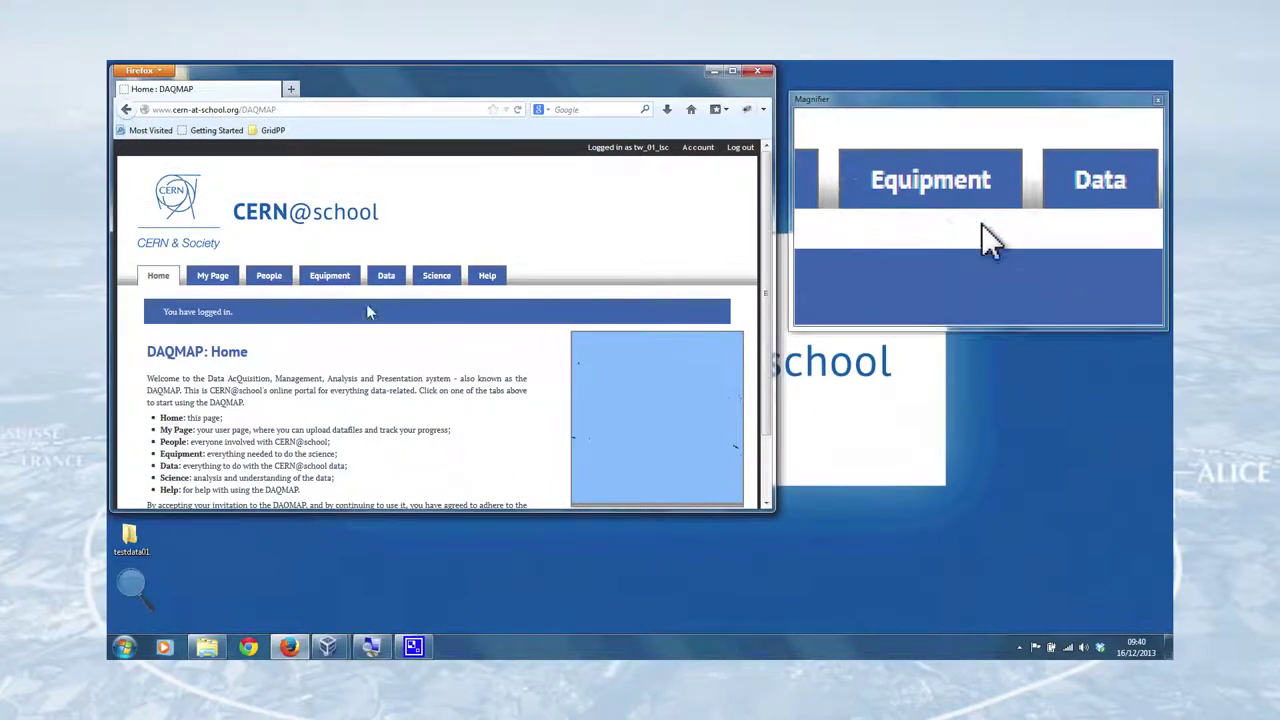
scroll(368, 315, "down", 2)
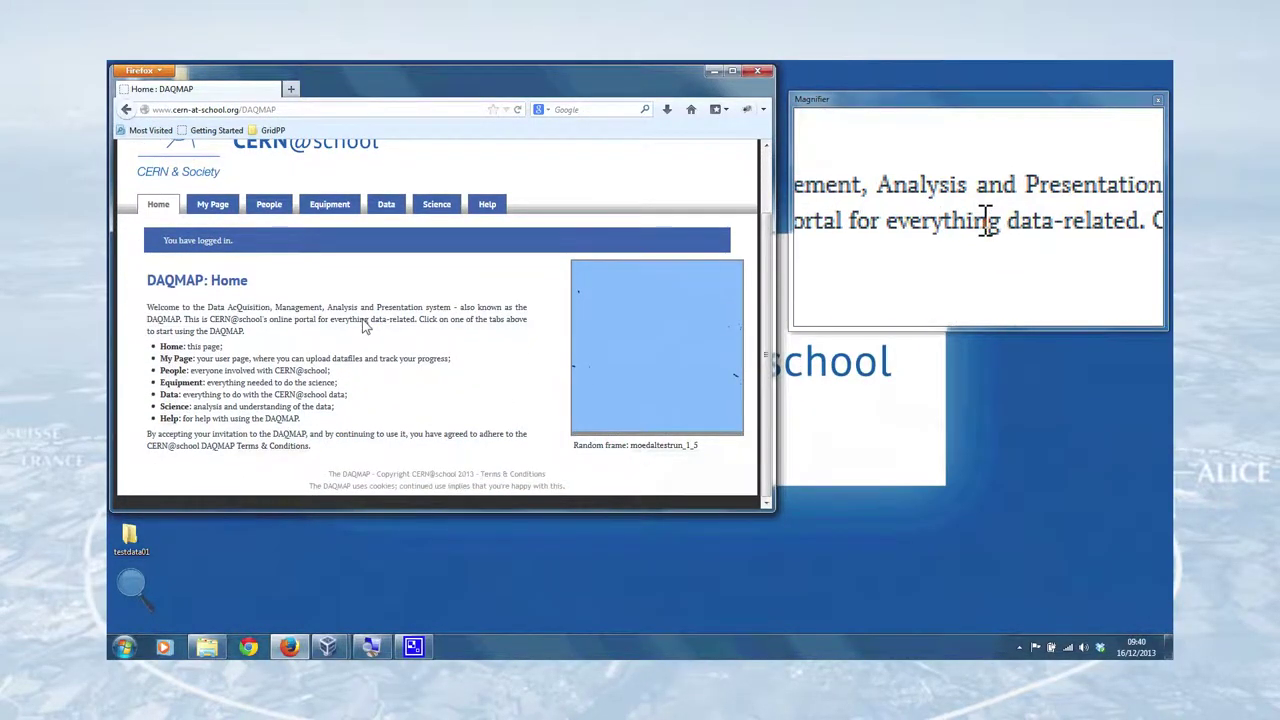
scroll(345, 335, "up", 2)
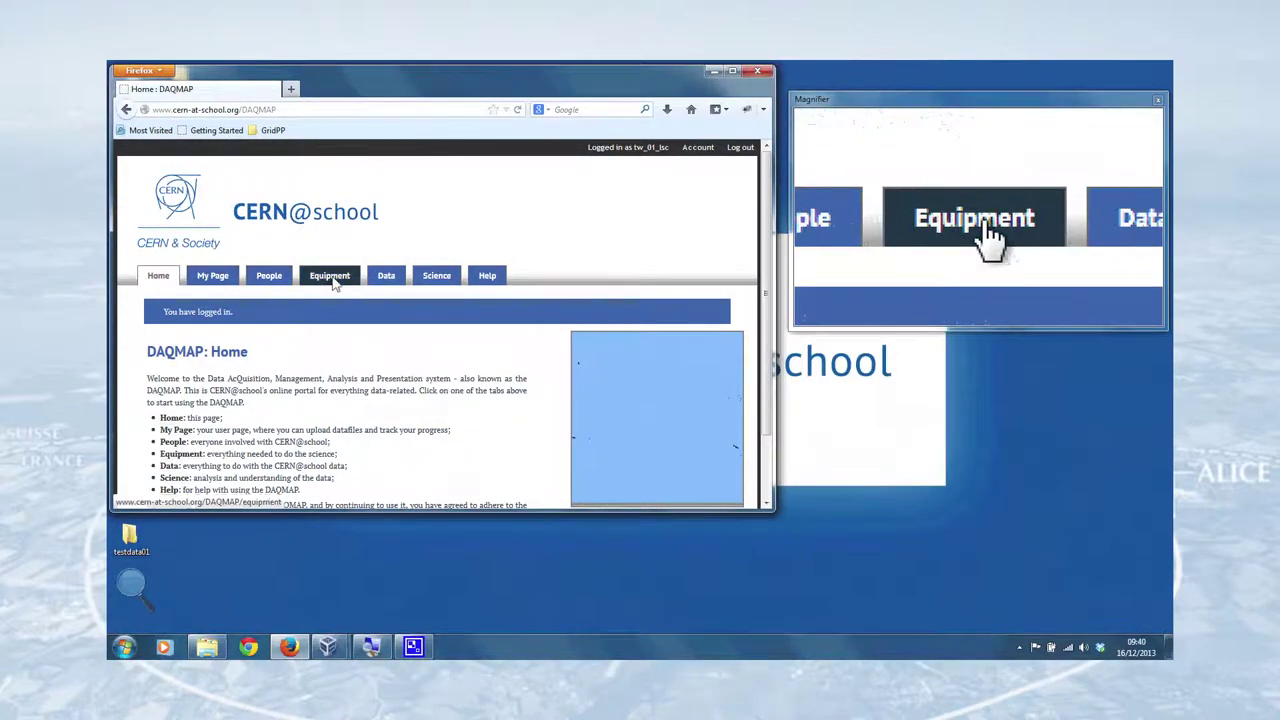
scroll(365, 375, "down", 2)
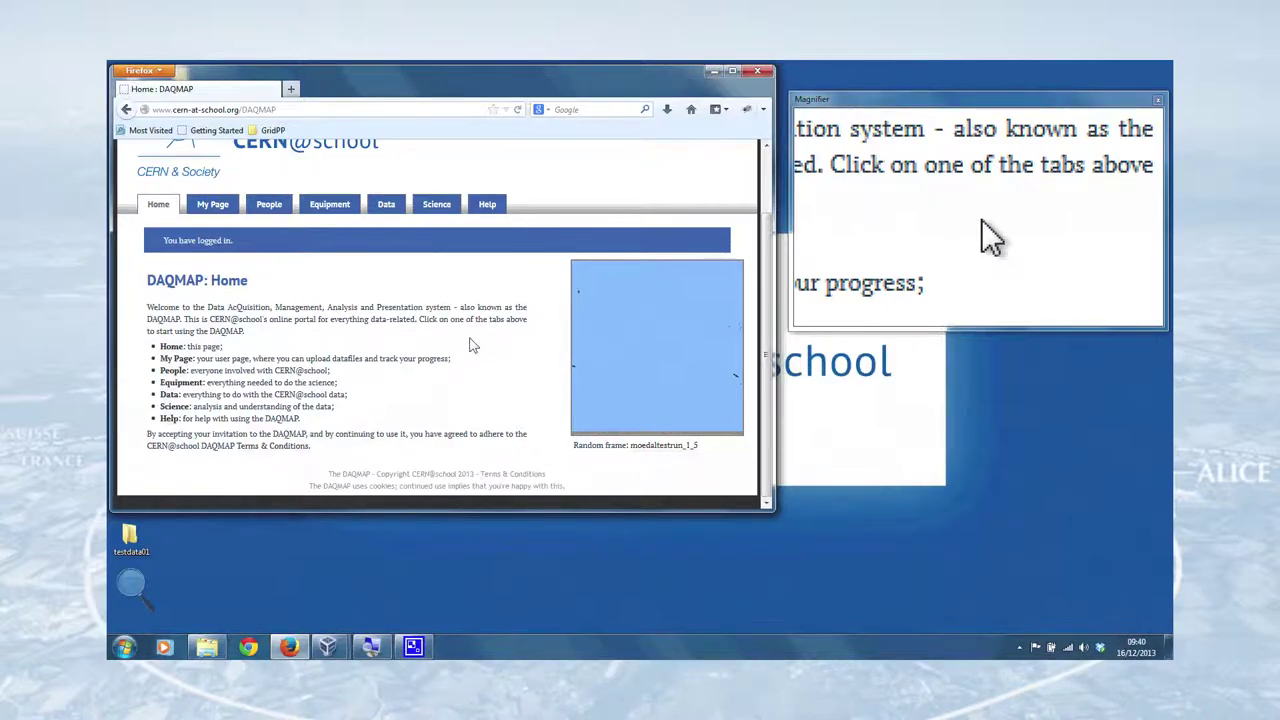
- Browse My Page, which lists no data files yet, then minimize the browser
left_click(212, 207)
scroll(327, 370, "down", 5)
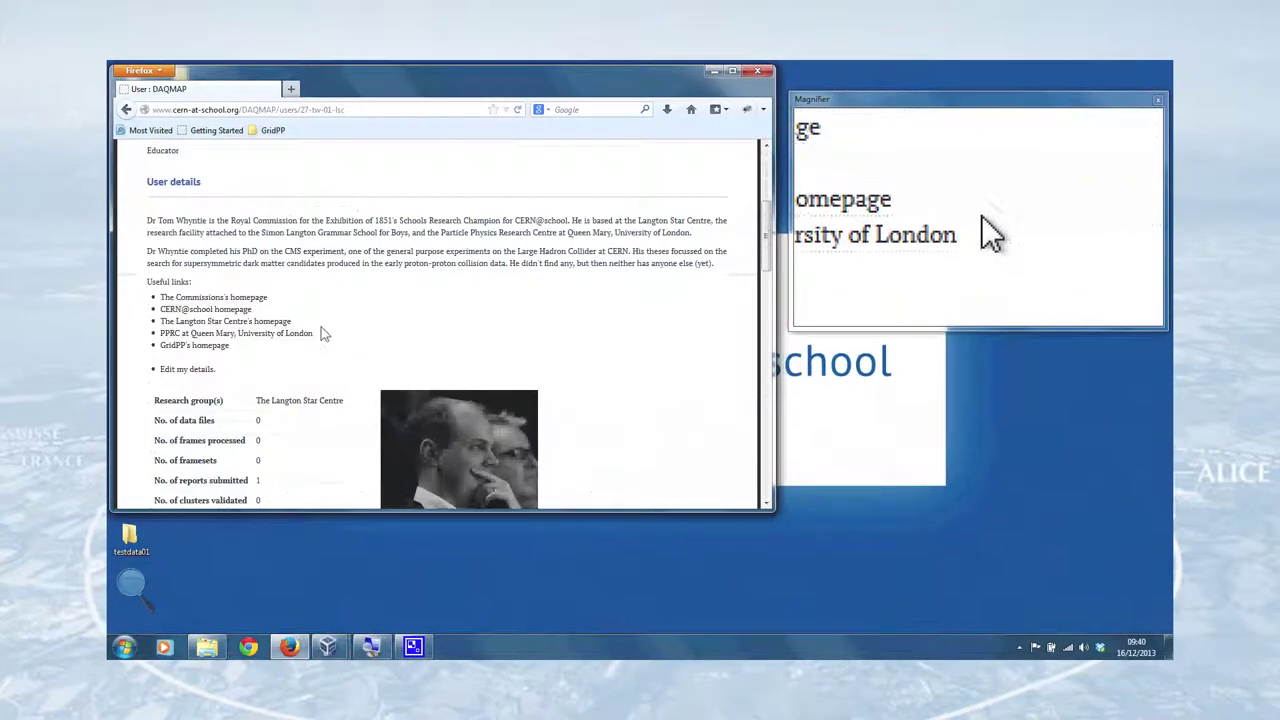
scroll(323, 307, "down", 4)
scroll(323, 306, "up", 1)
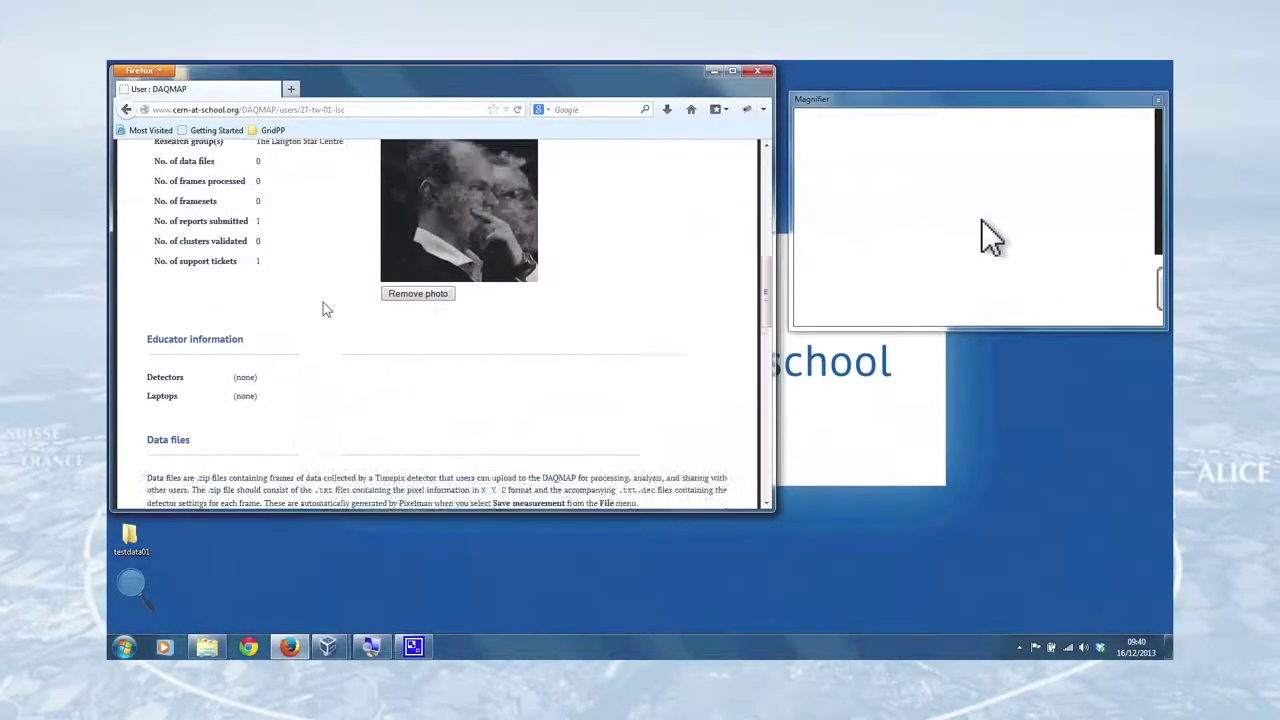
scroll(250, 310, "down", 2)
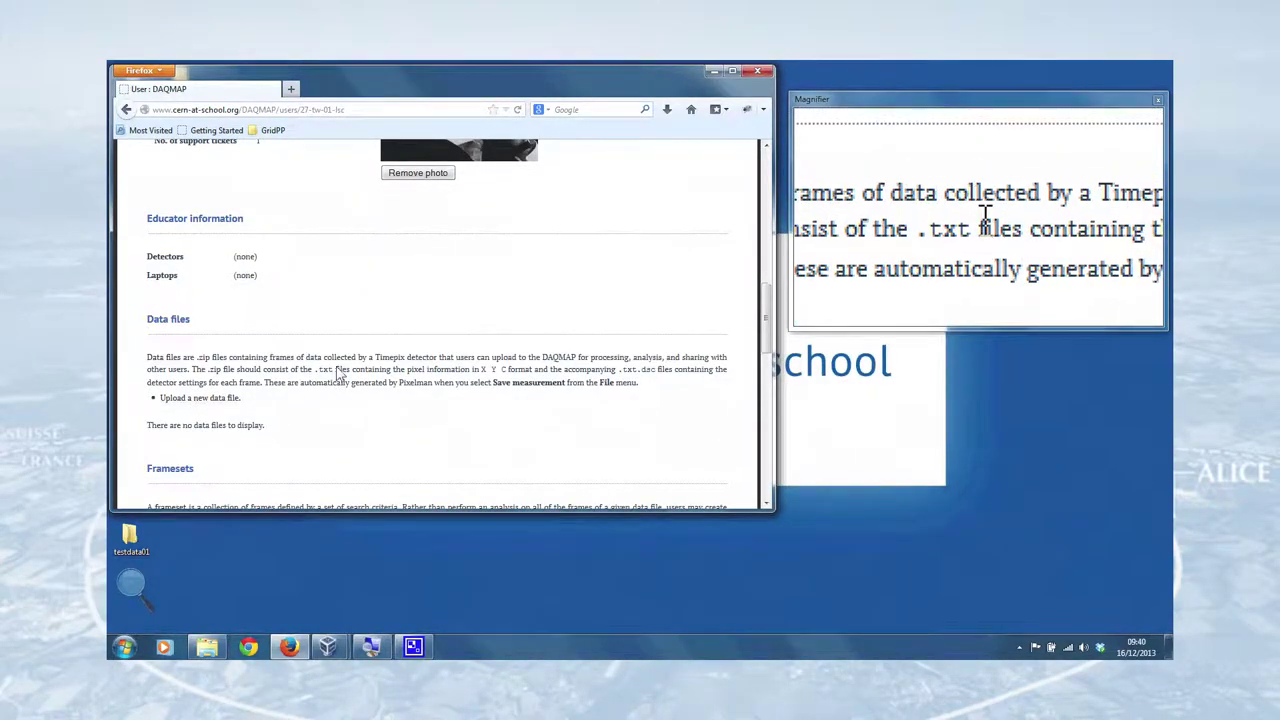
scroll(350, 340, "down", 8)
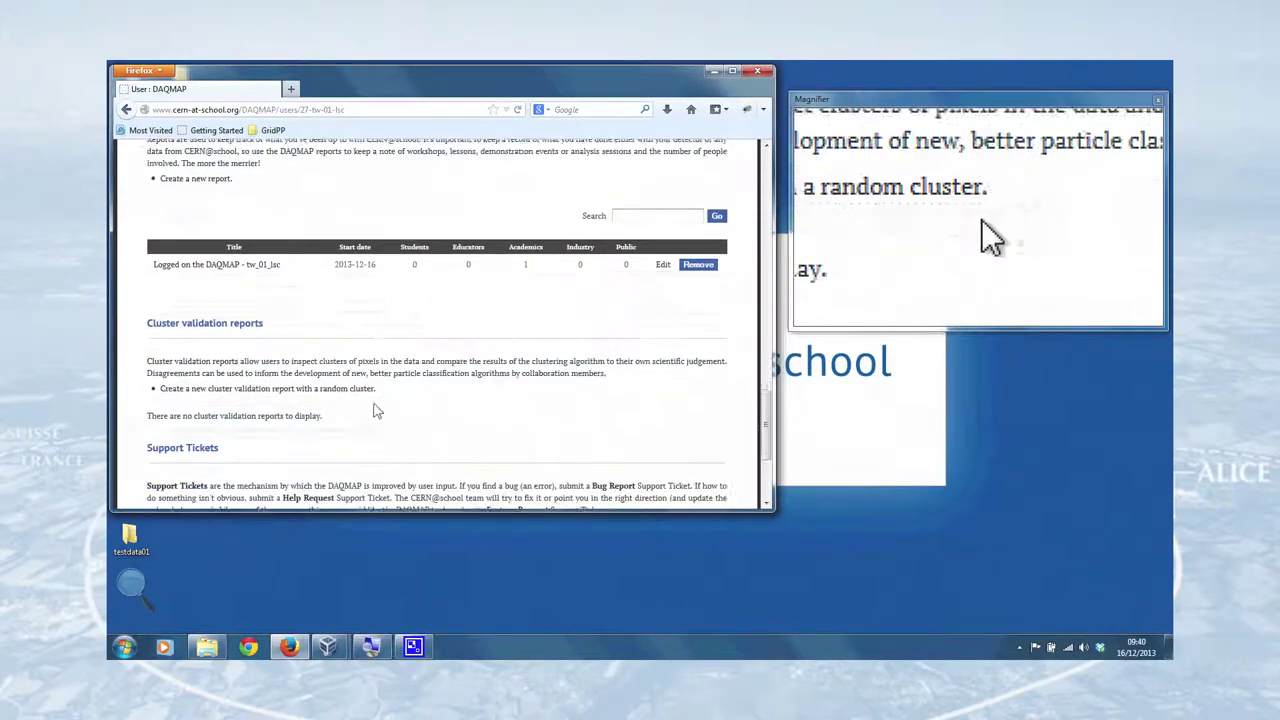
scroll(300, 380, "up", 10)
scroll(340, 392, "up", 5)
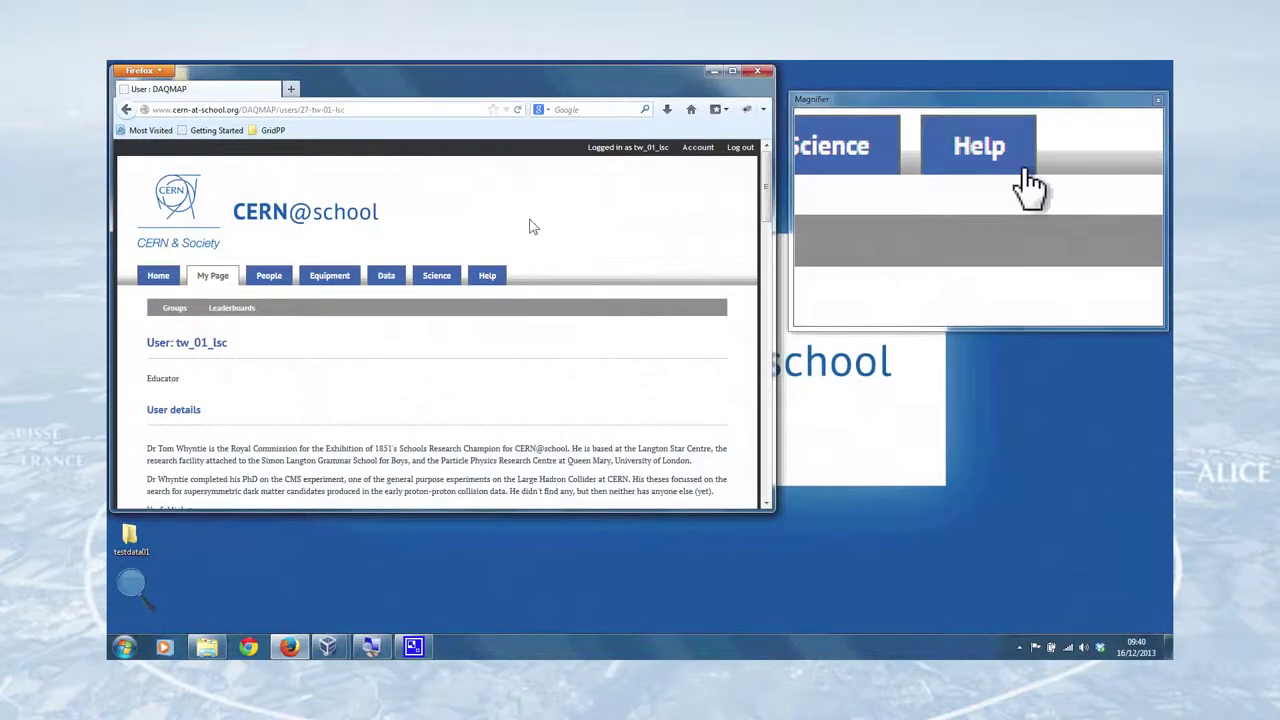
left_click(714, 71)
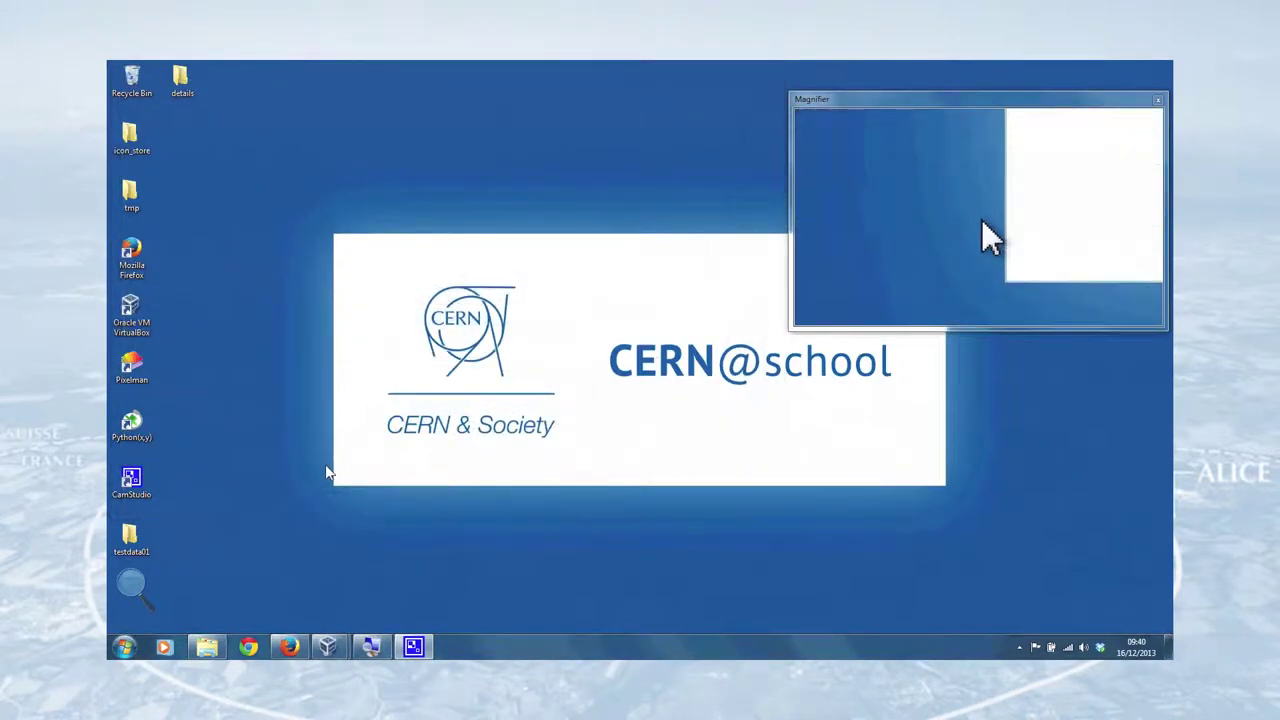
- Select all six kcldata files in testdata01 and send them to a compressed (zipped) folder
left_click(207, 648)
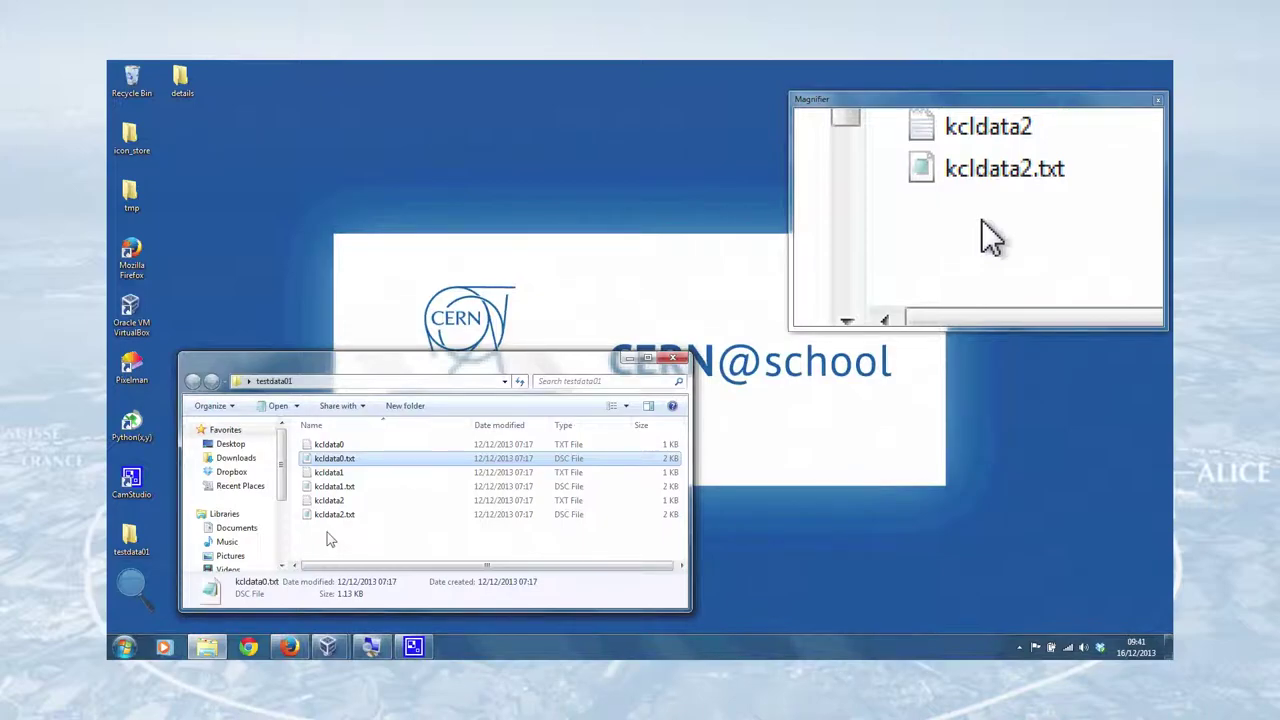
left_click_drag(318, 534, 405, 450)
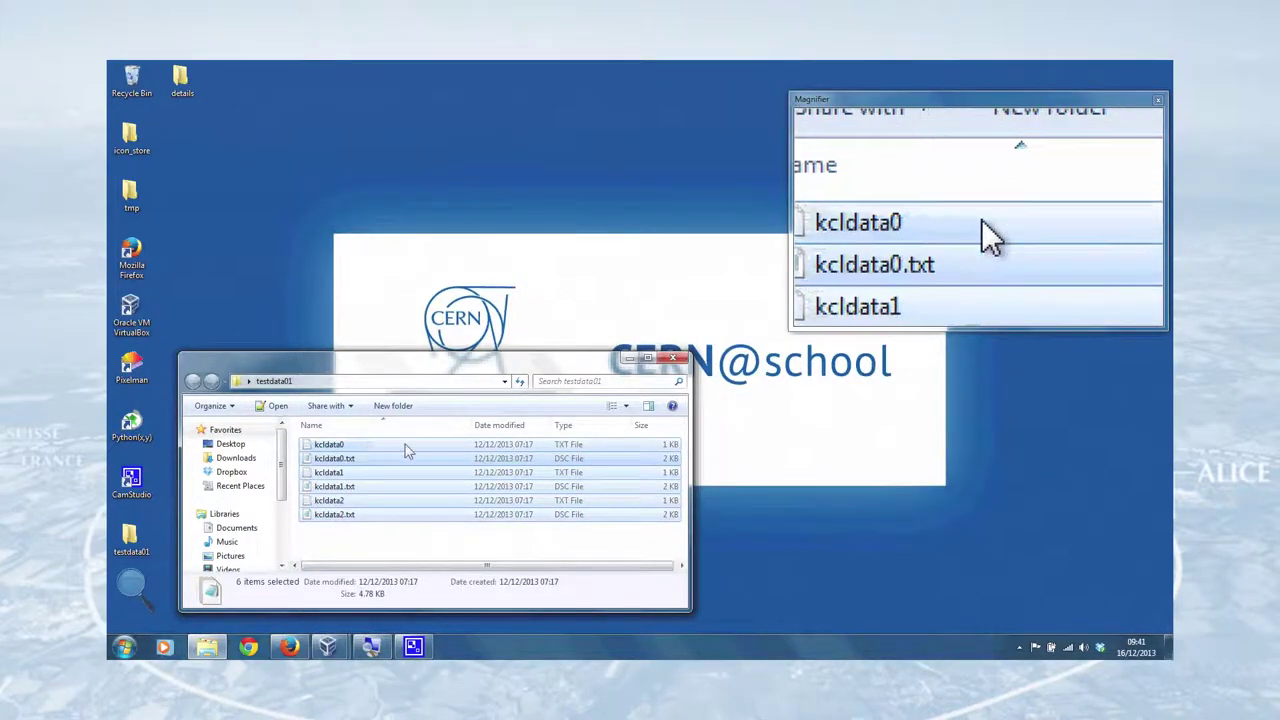
left_click(338, 541)
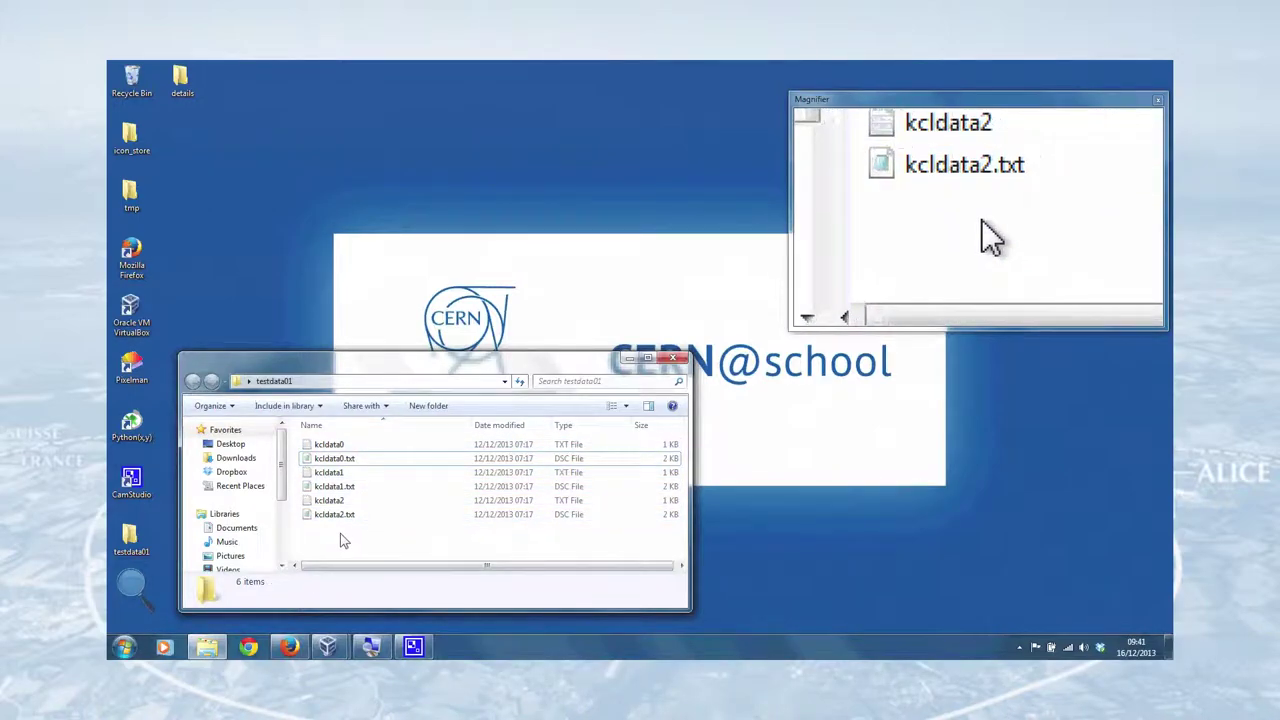
key("ctrl+a")
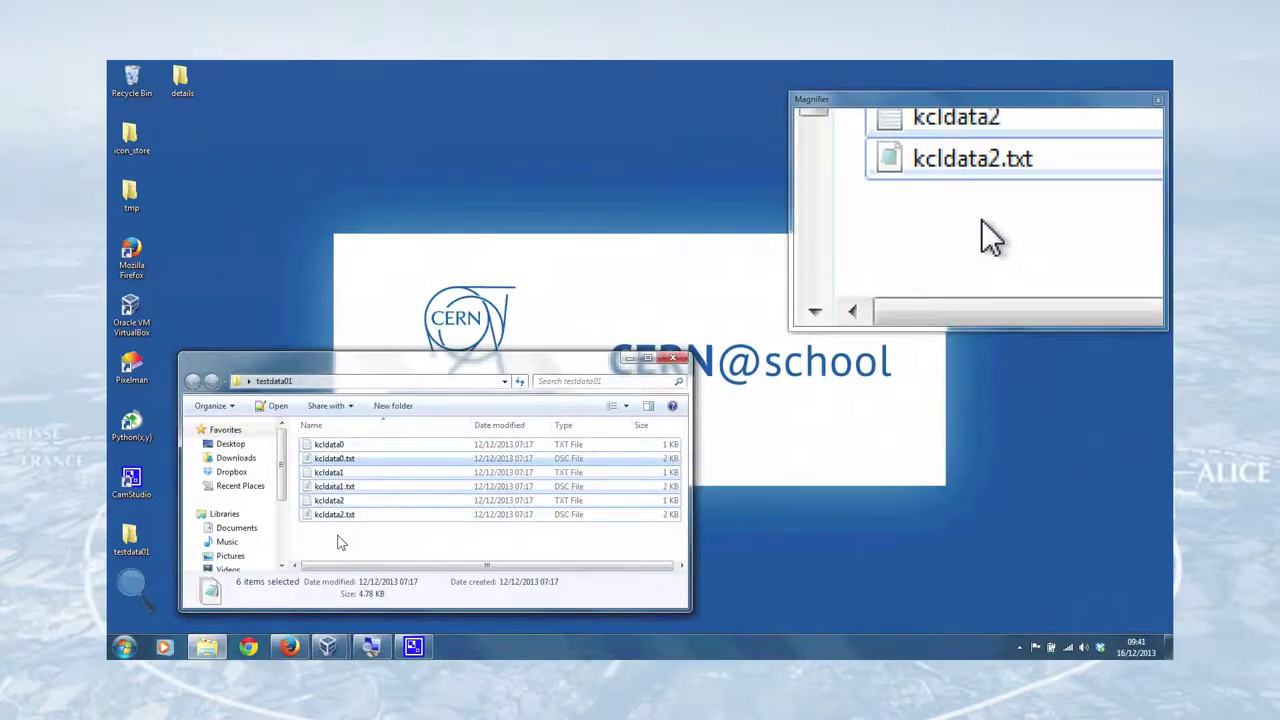
right_click(334, 447)
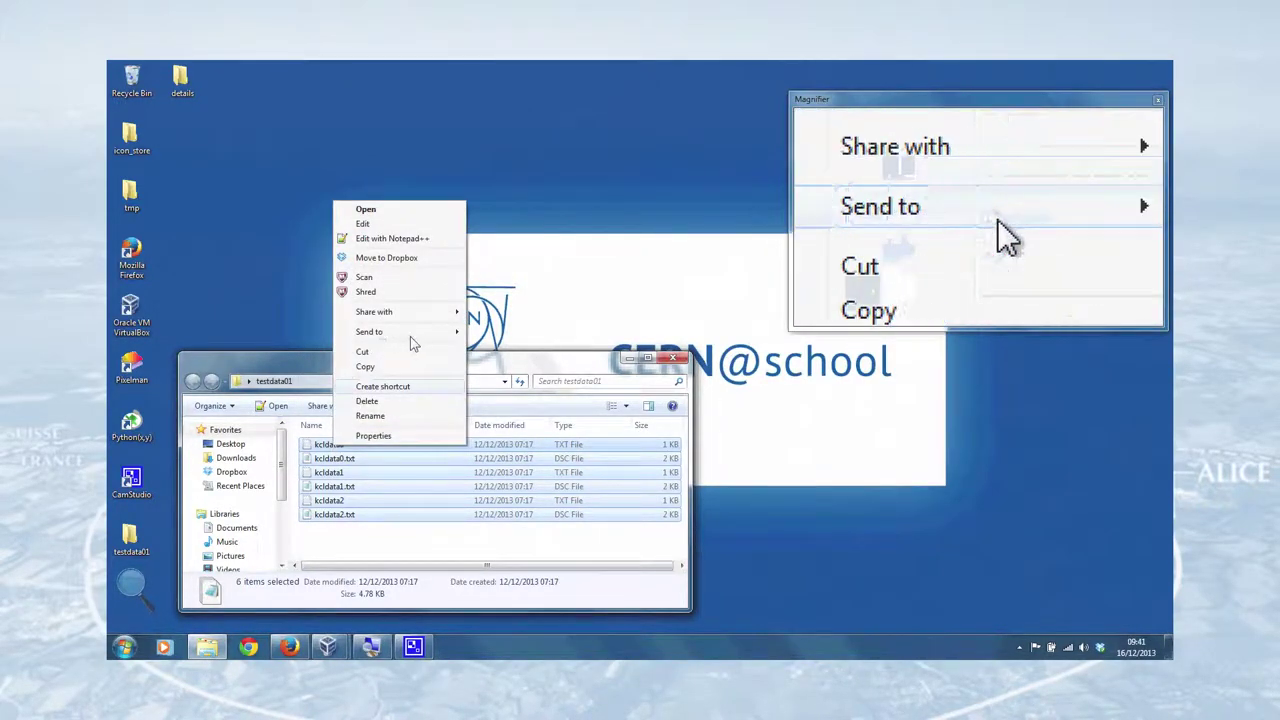
mouse_move(412, 337)
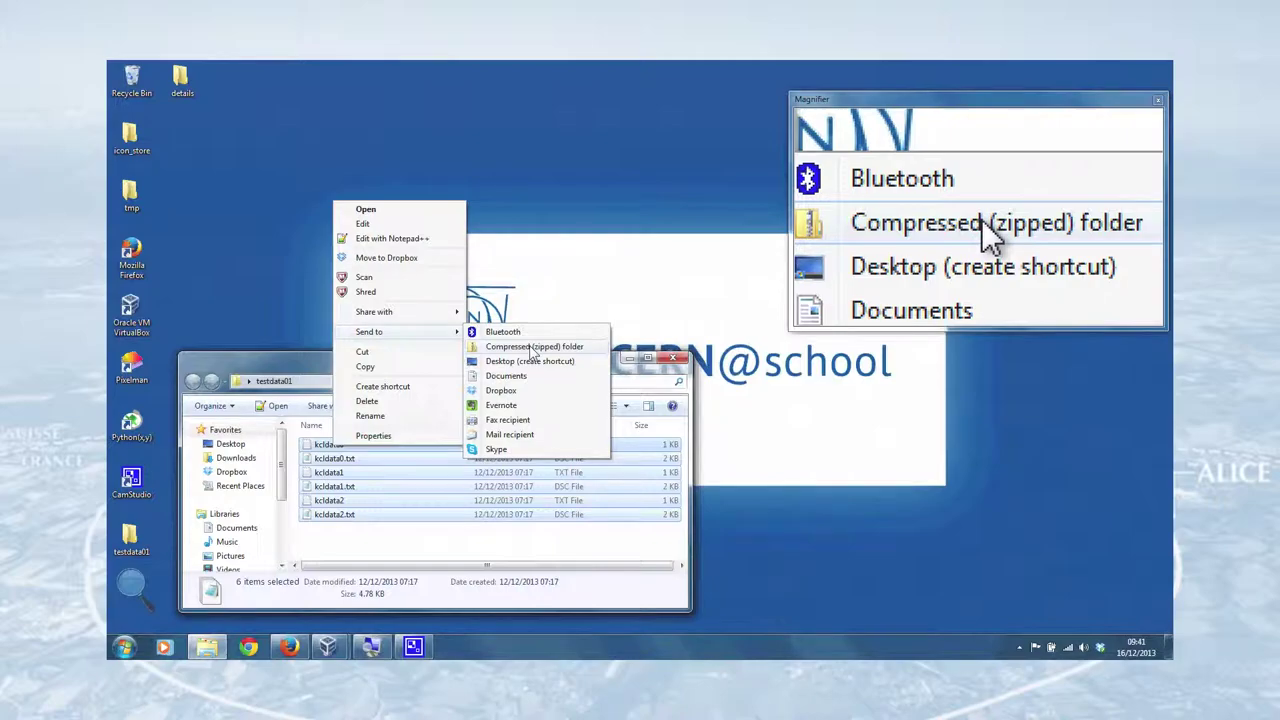
left_click(532, 347)
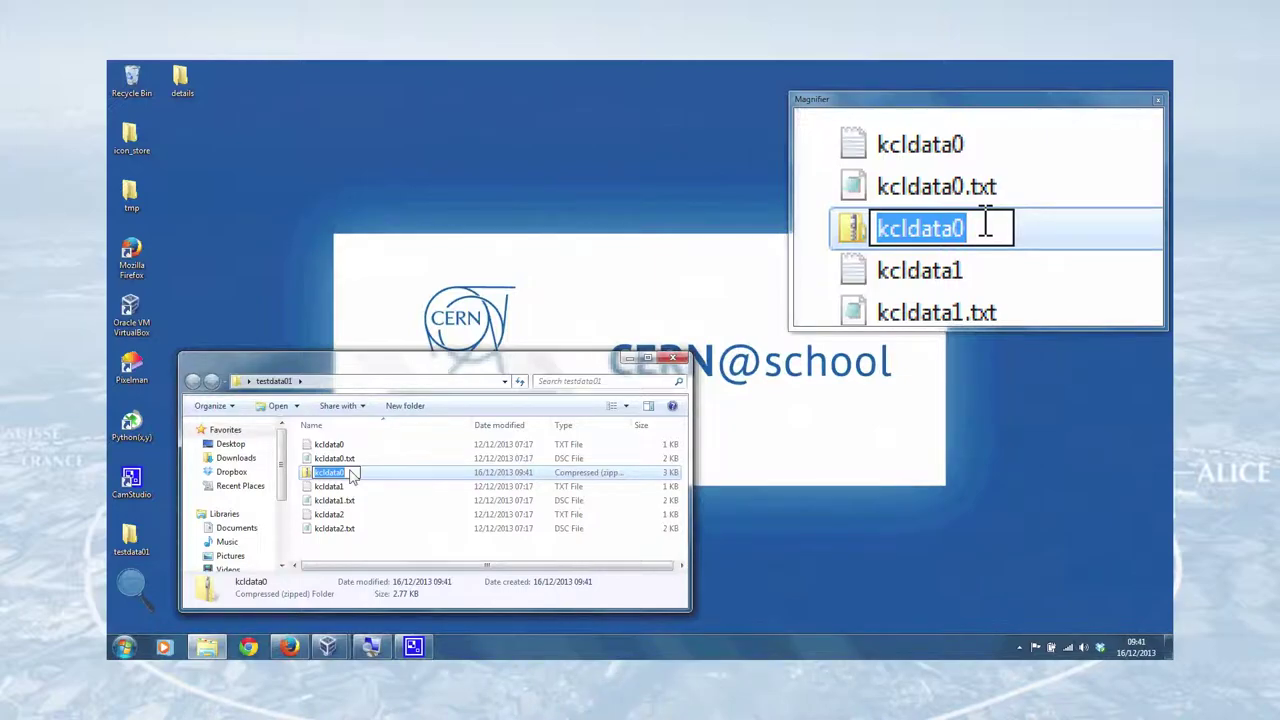
- Rename the new zip folder to getting-started_testdata01_20131216
type("gettin")
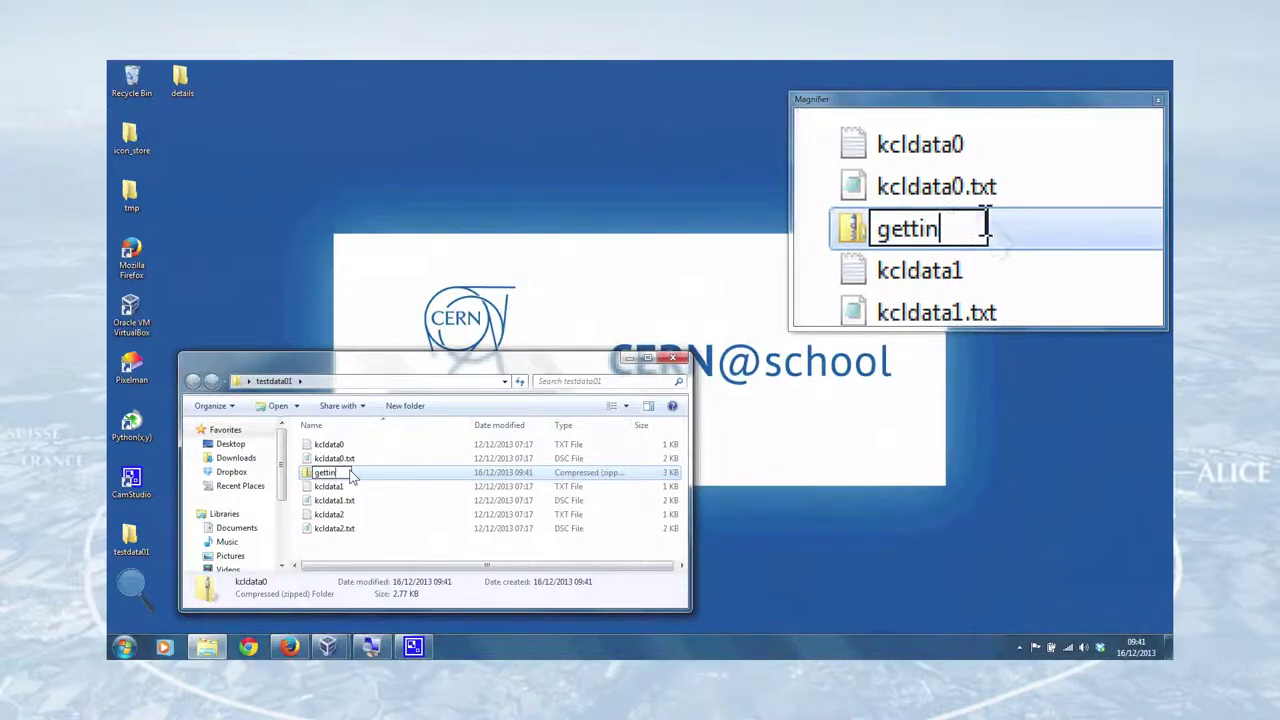
type("g-start")
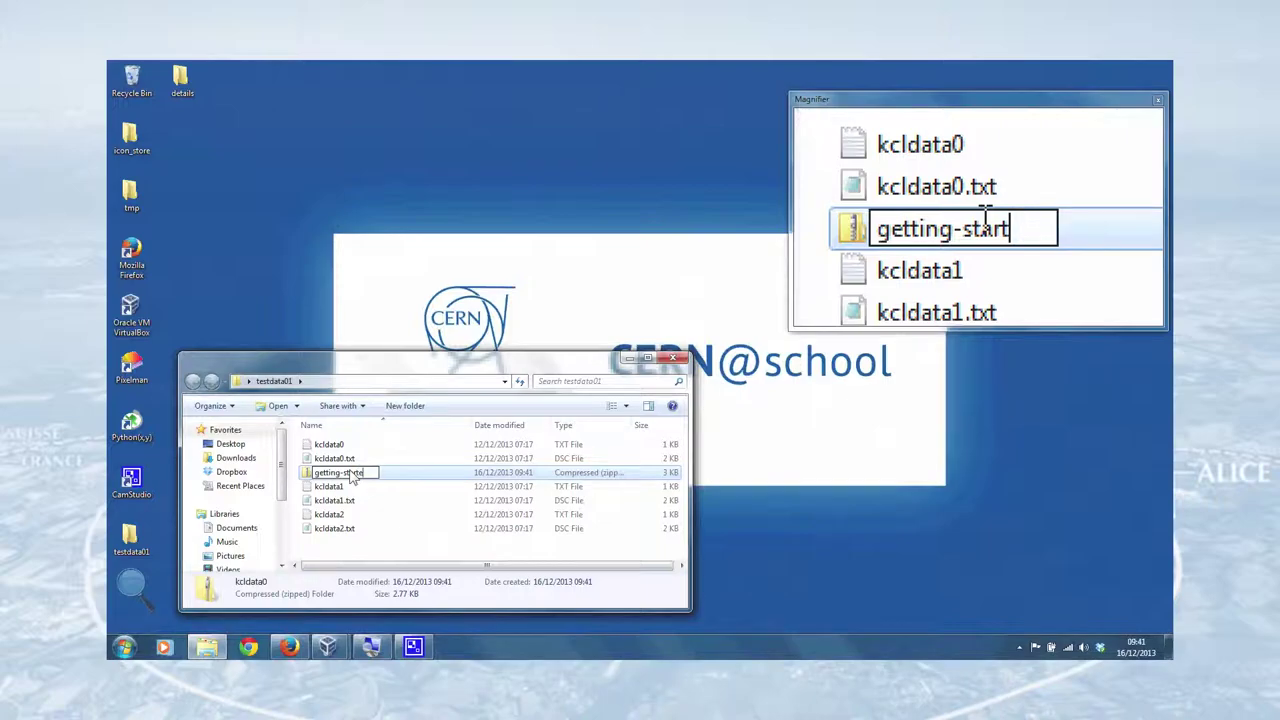
type("ed-")
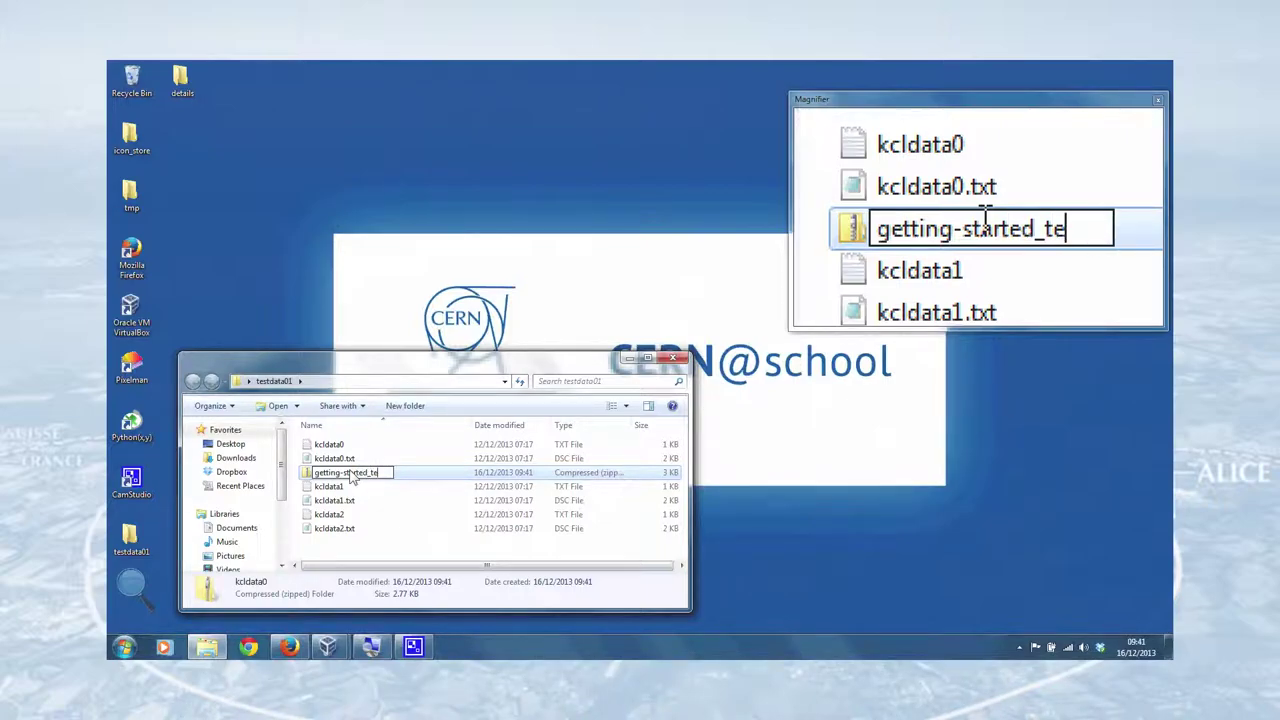
type("stdata01_20131216")
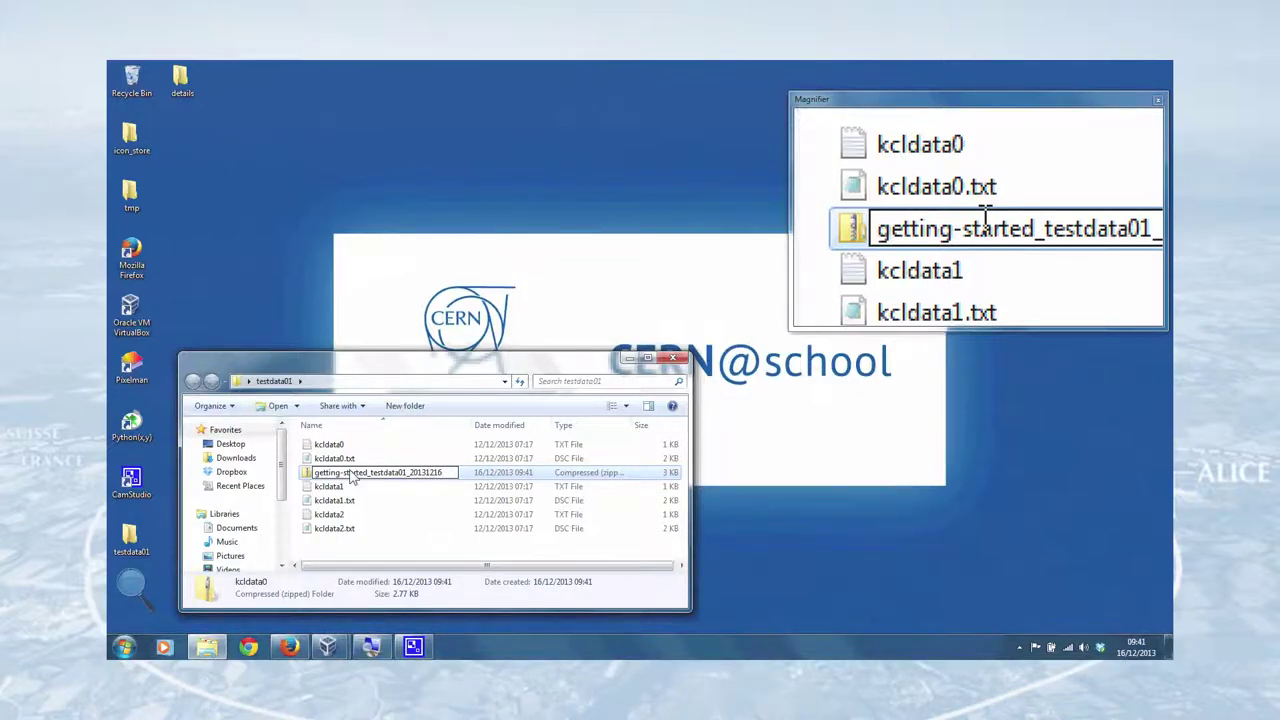
key("Return")
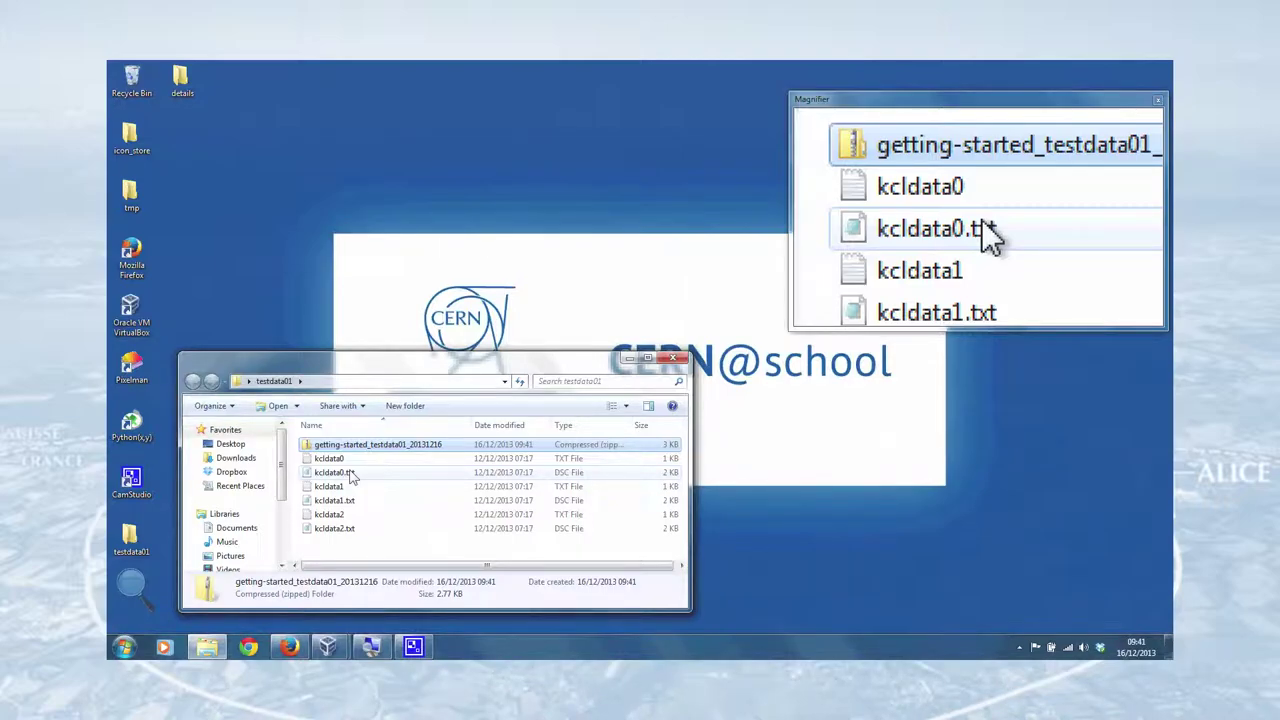
- Minimize the testdata01 folder and return to the Data files section of the DAQMAP page
left_click(629, 357)
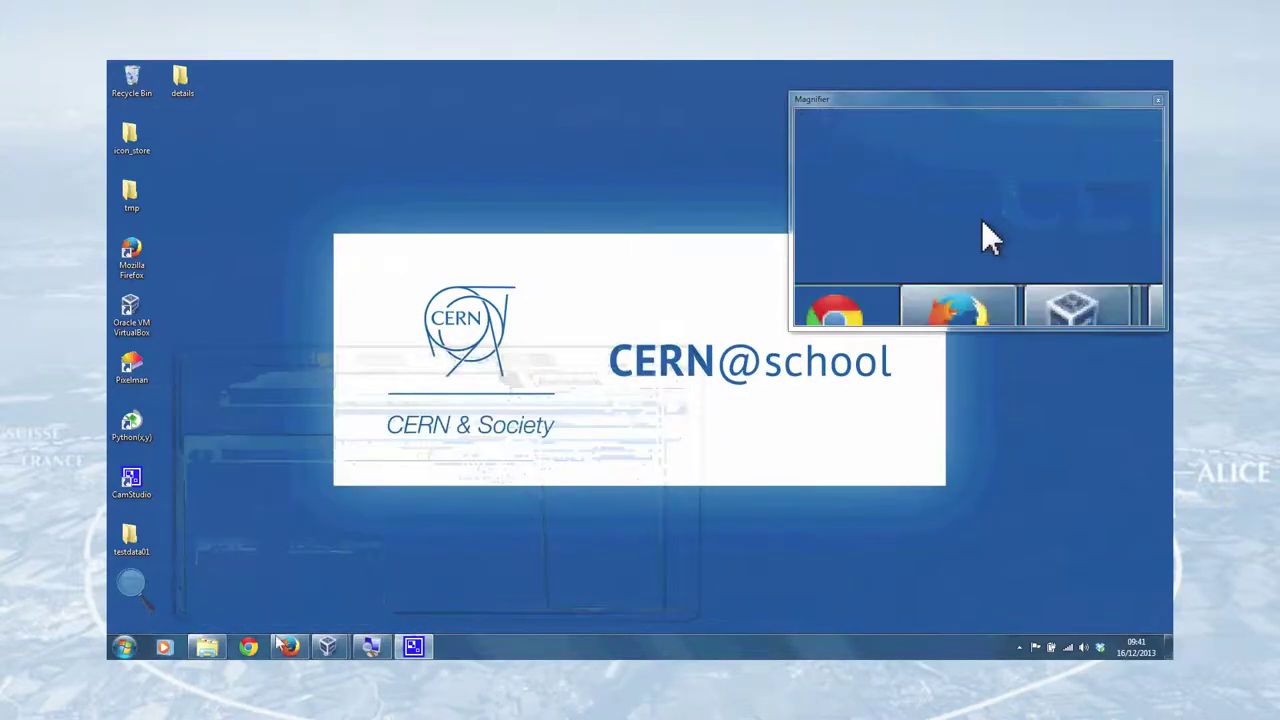
left_click(287, 650)
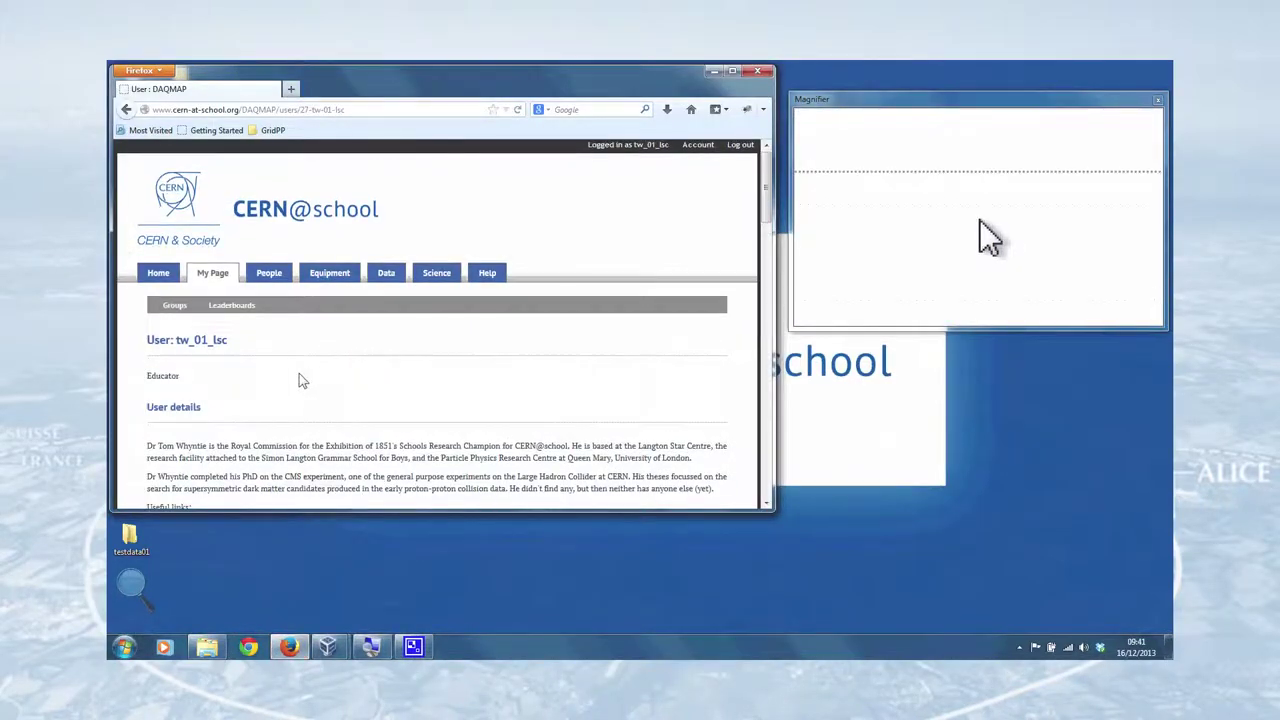
scroll(295, 340, "down", 3)
scroll(295, 340, "down", 10)
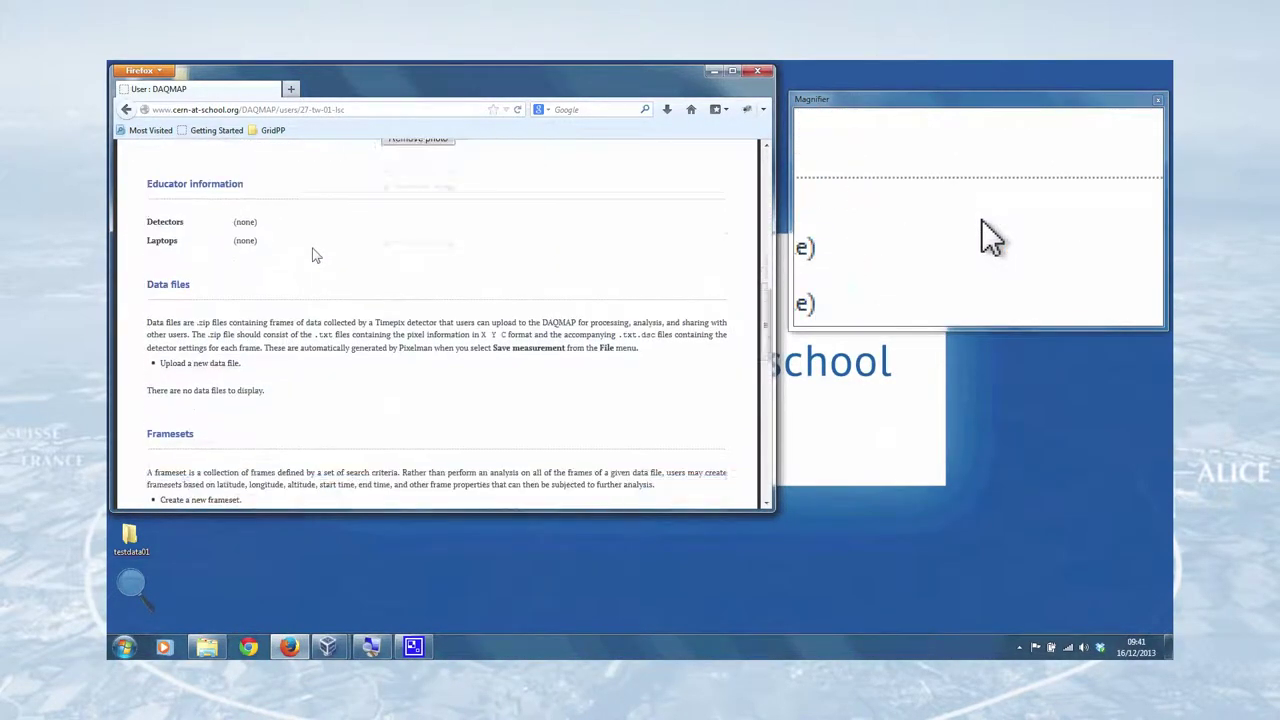
scroll(338, 245, "up", 2)
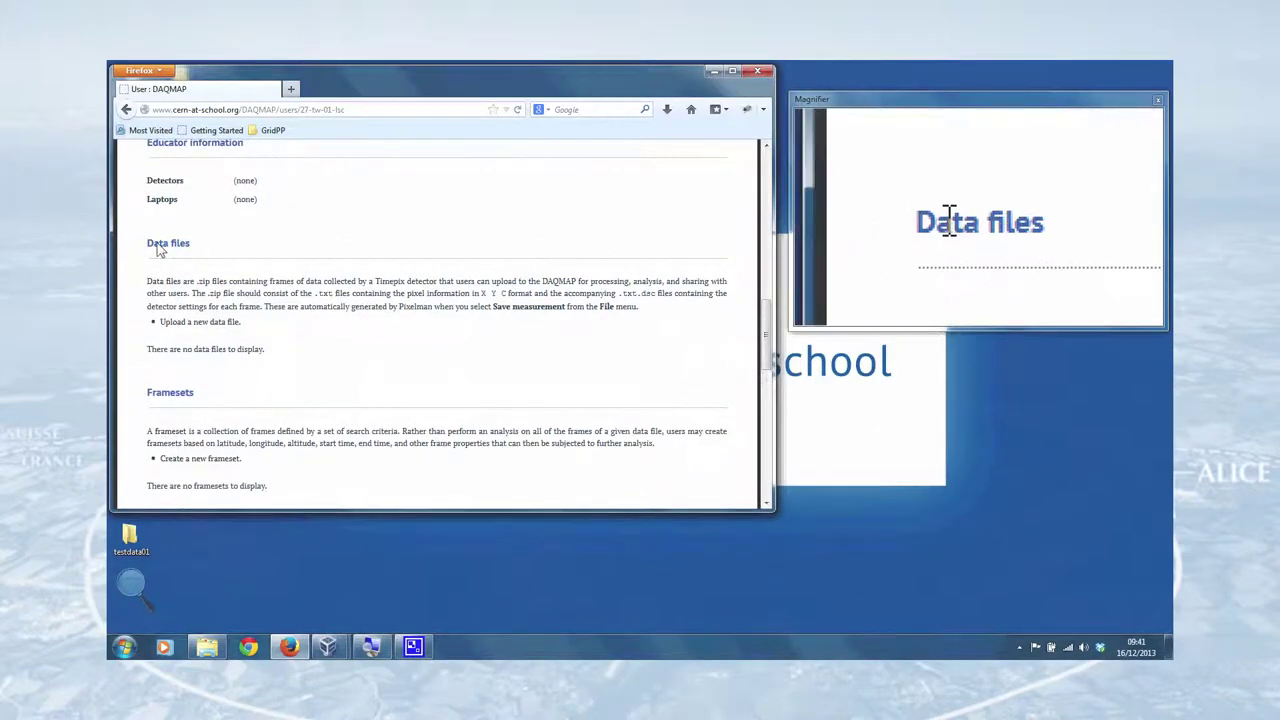
- Start a new data file upload and enter 'Getting started with the MX' as its name
left_click(197, 322)
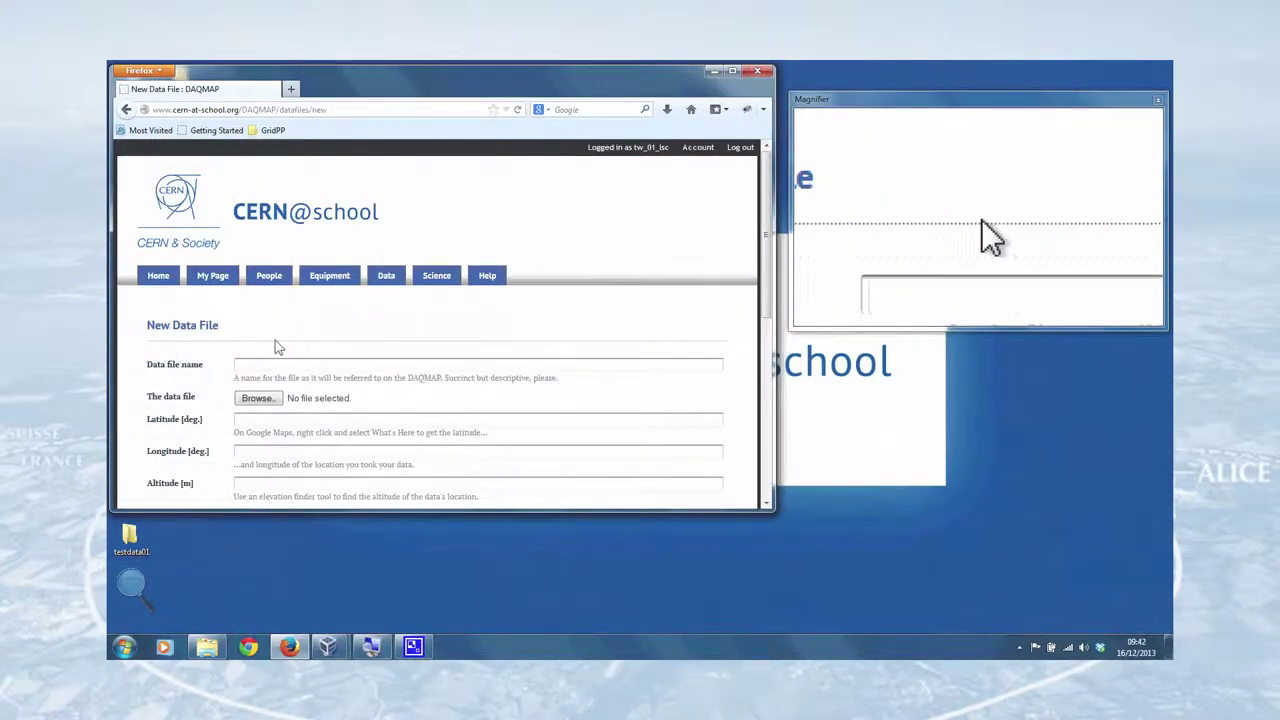
scroll(320, 324, "down", 1)
scroll(320, 324, "down", 1)
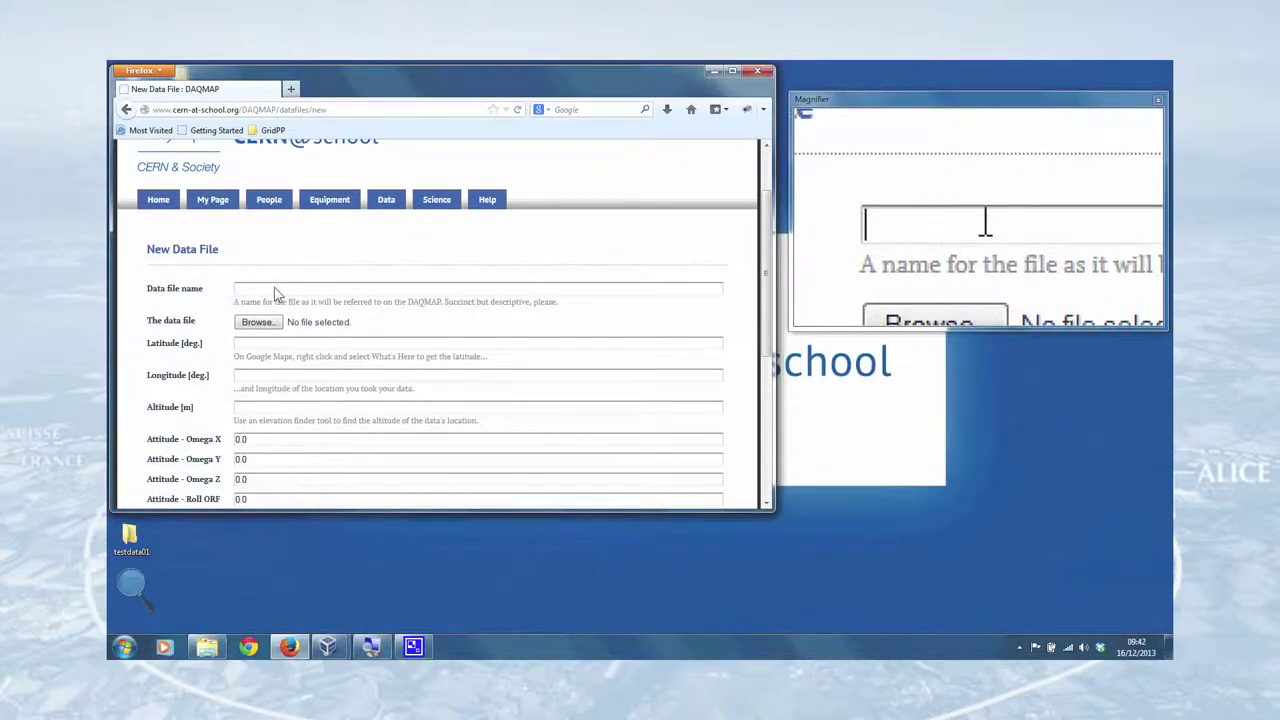
type("Getting starte")
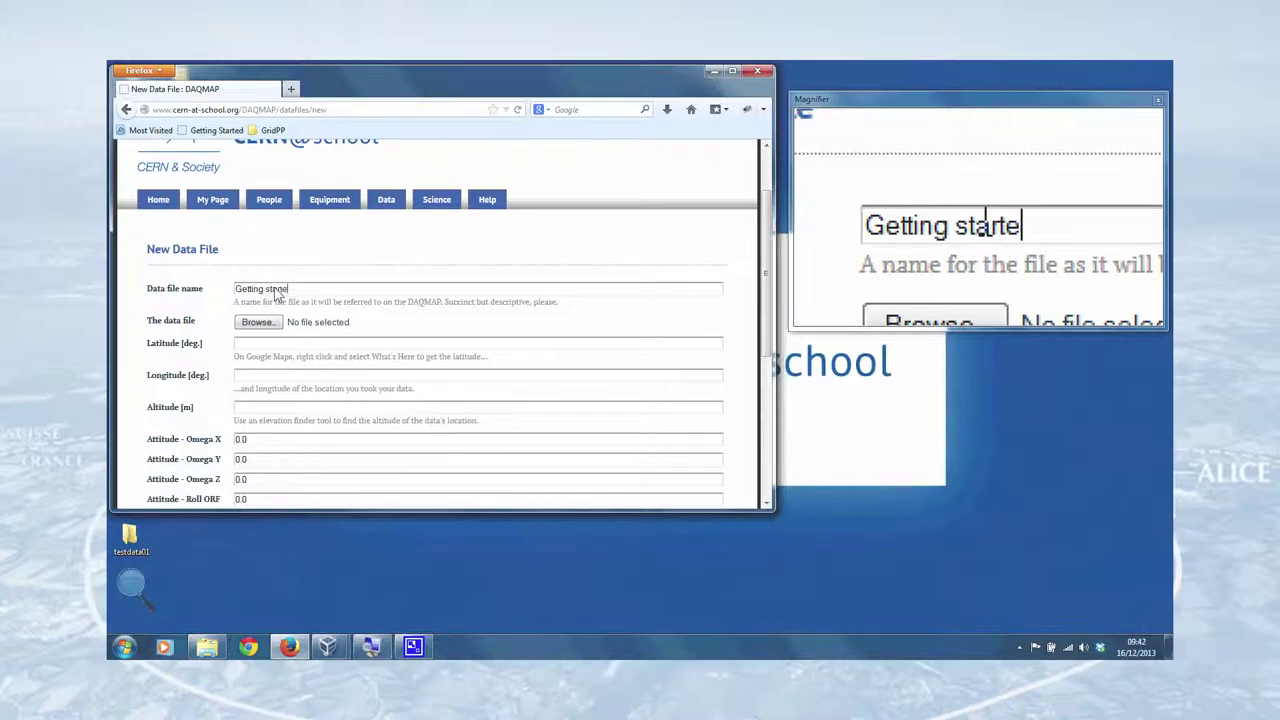
type("d with the MX-10 - testdata01")
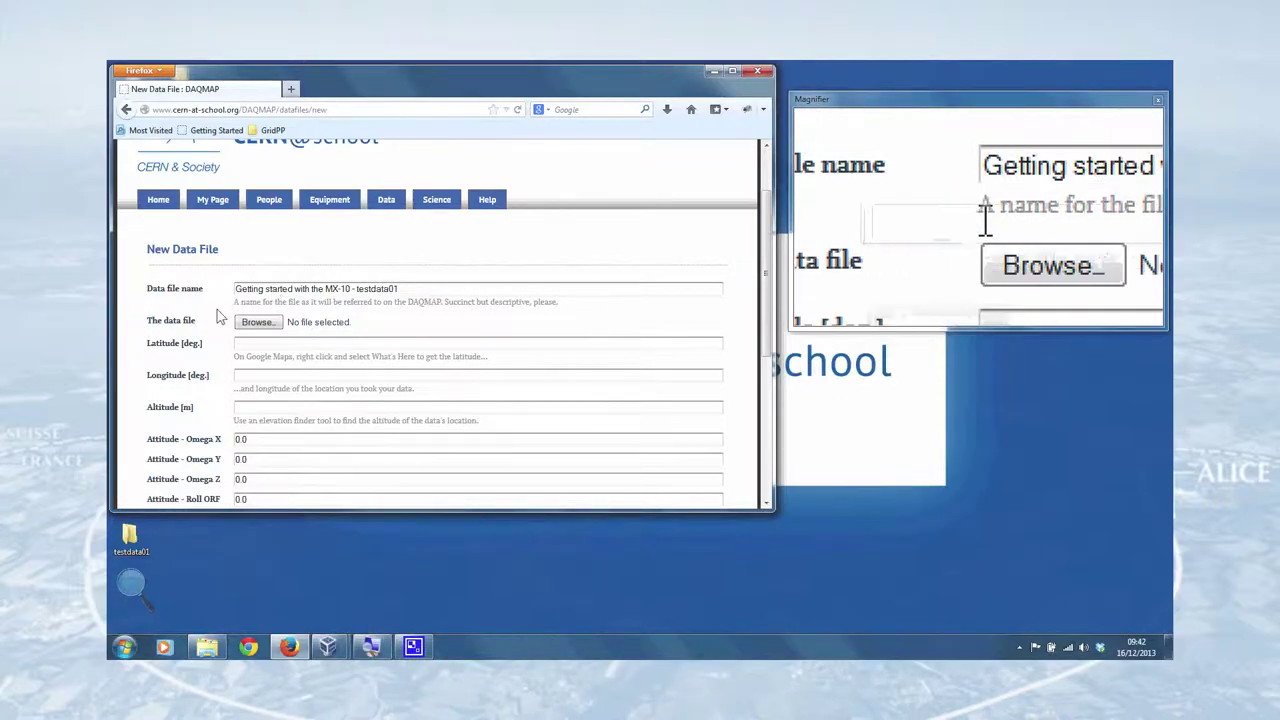
- Attach getting-started_testdata01_20131216.zip from Desktop > testdata01 as the data file
left_click(257, 322)
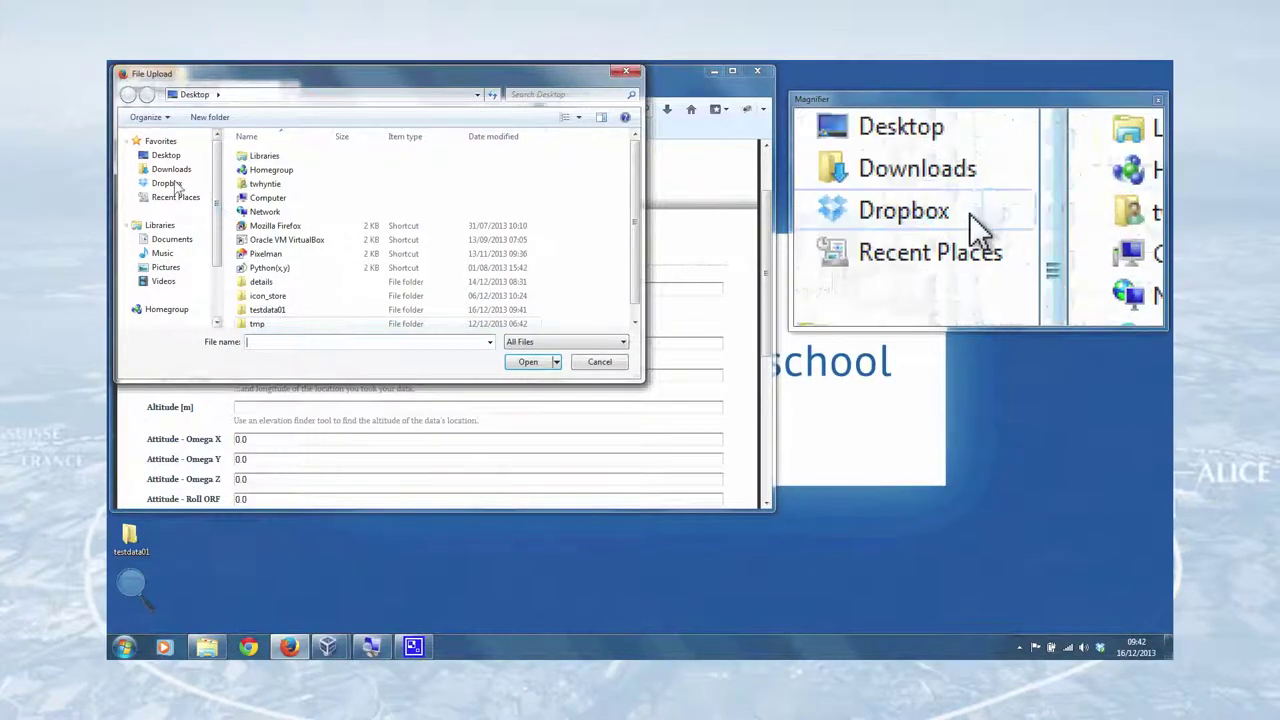
left_click(166, 155)
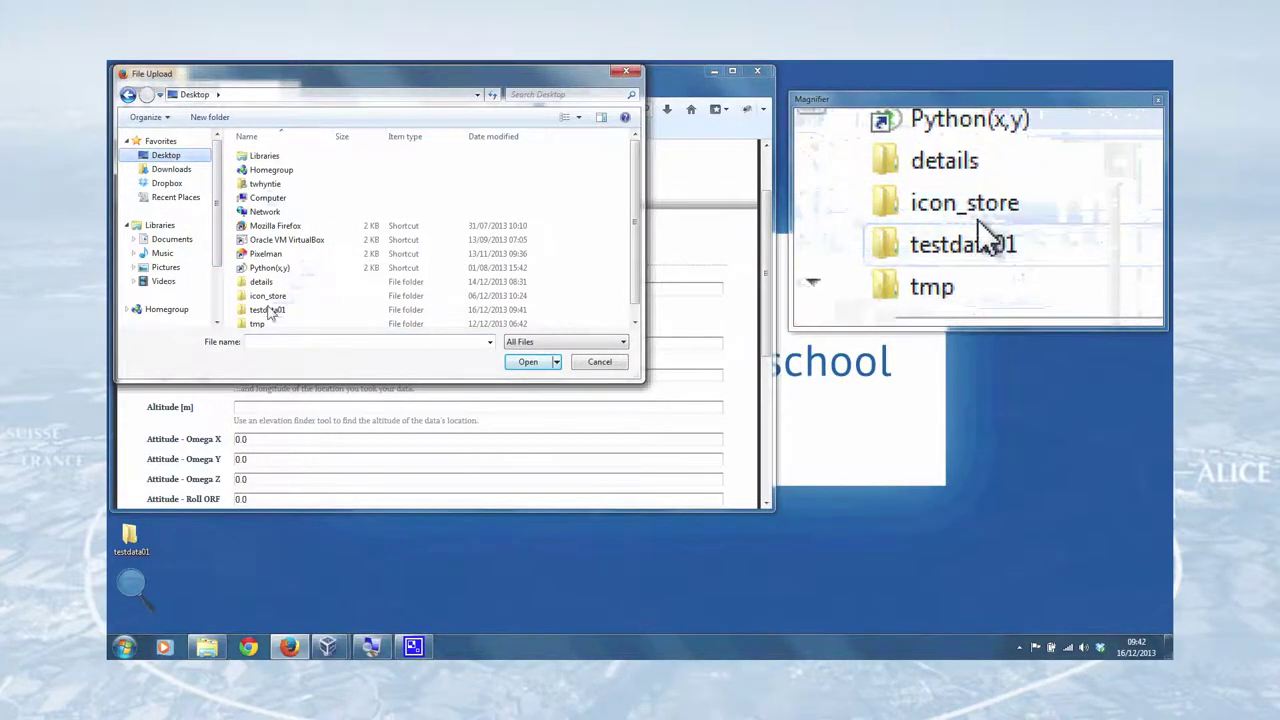
double_click(266, 309)
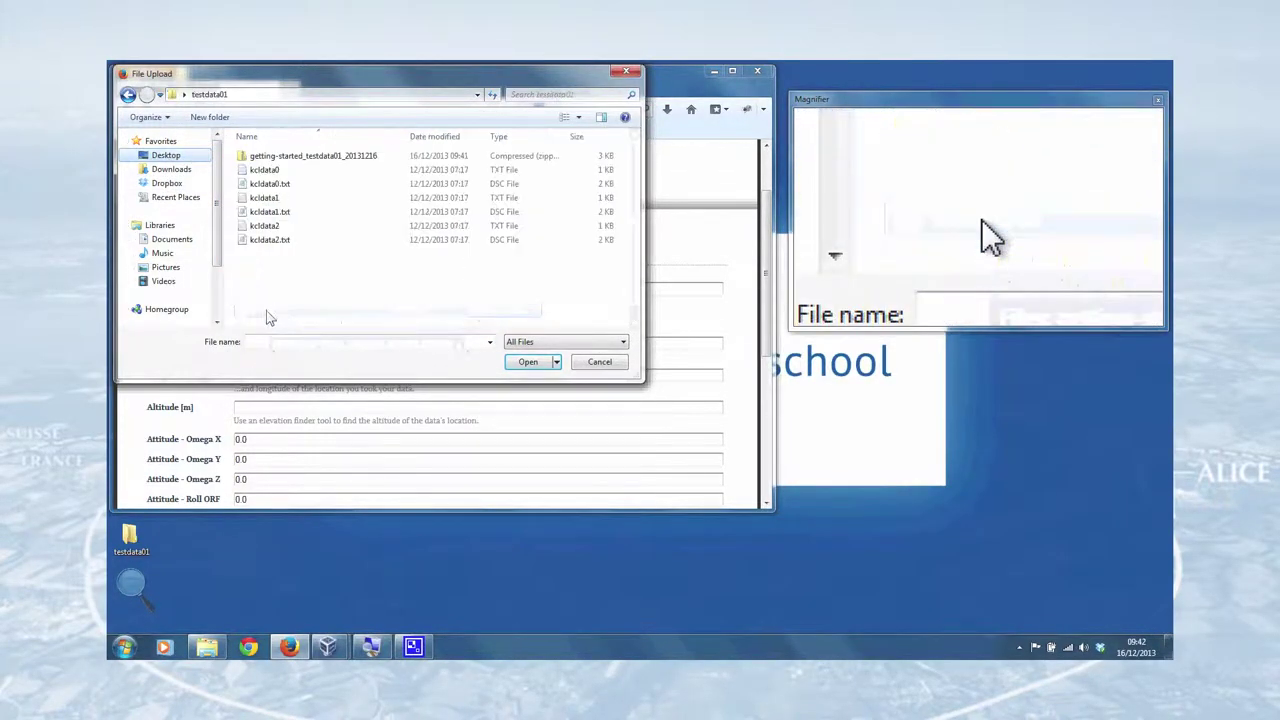
double_click(290, 160)
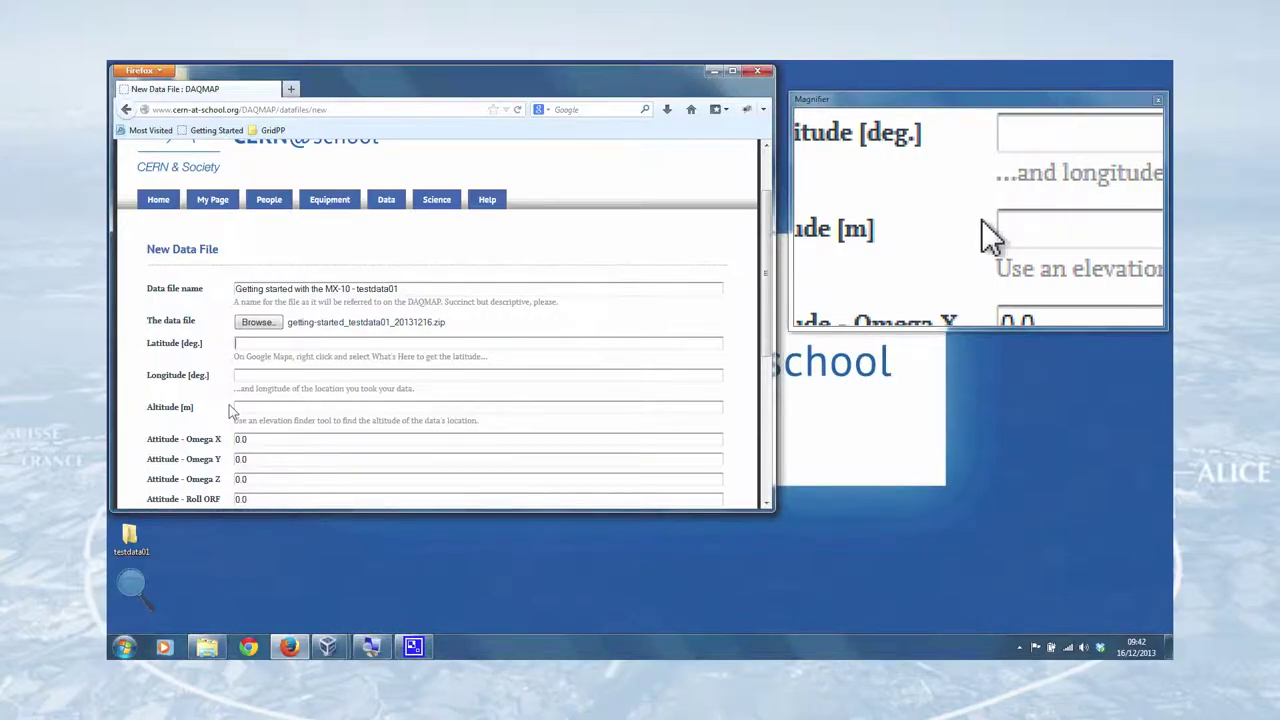
- In a new tab, search Google Maps for Simon Langton Grammar School for Boys
left_click(291, 89)
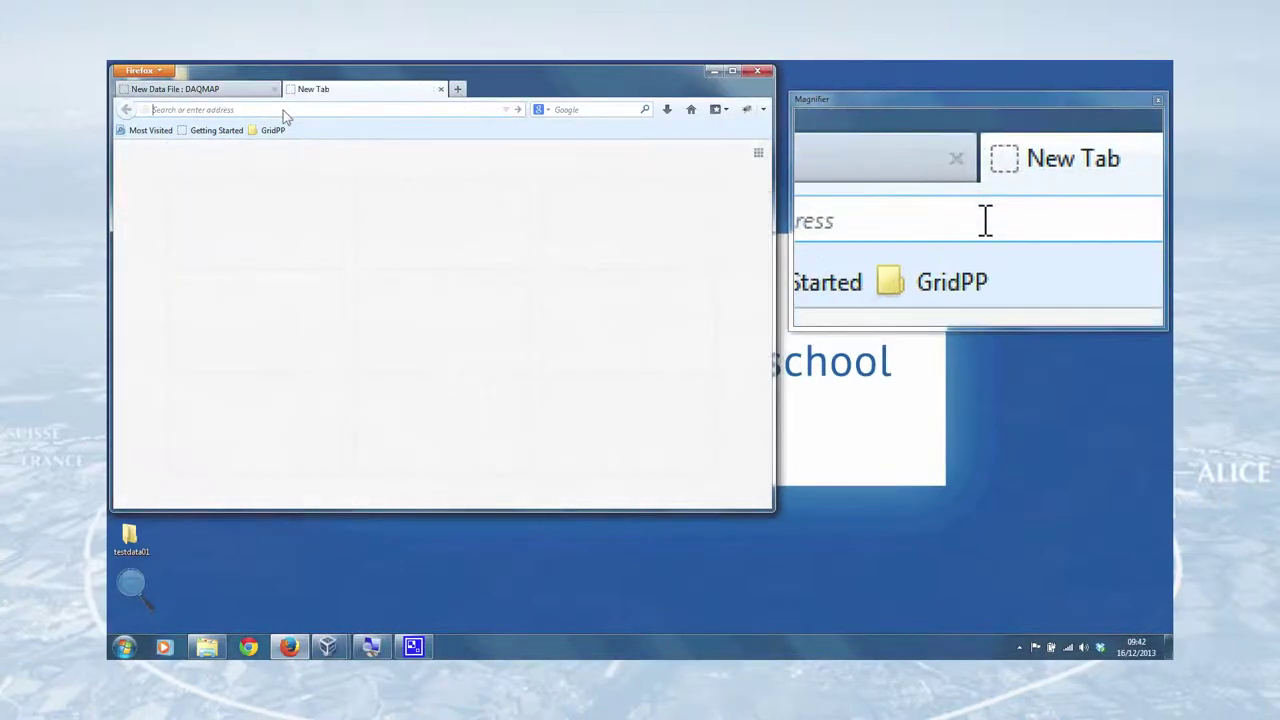
type("google maps")
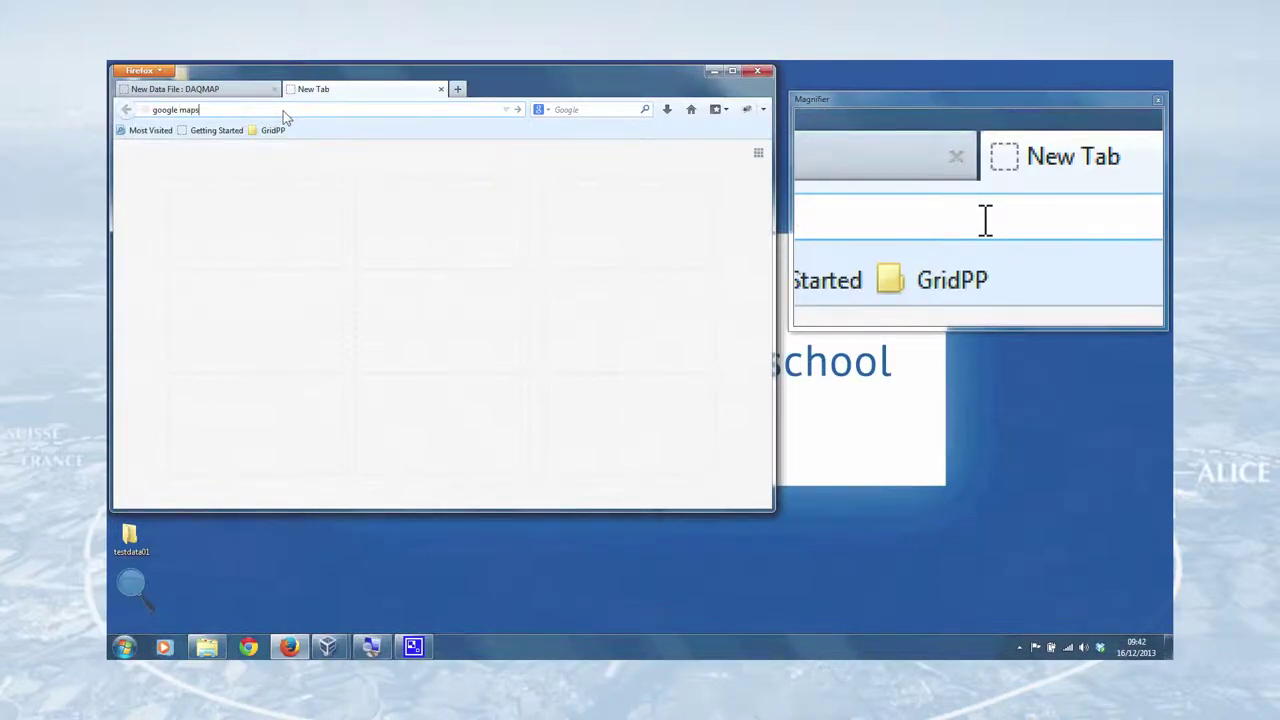
key("Return")
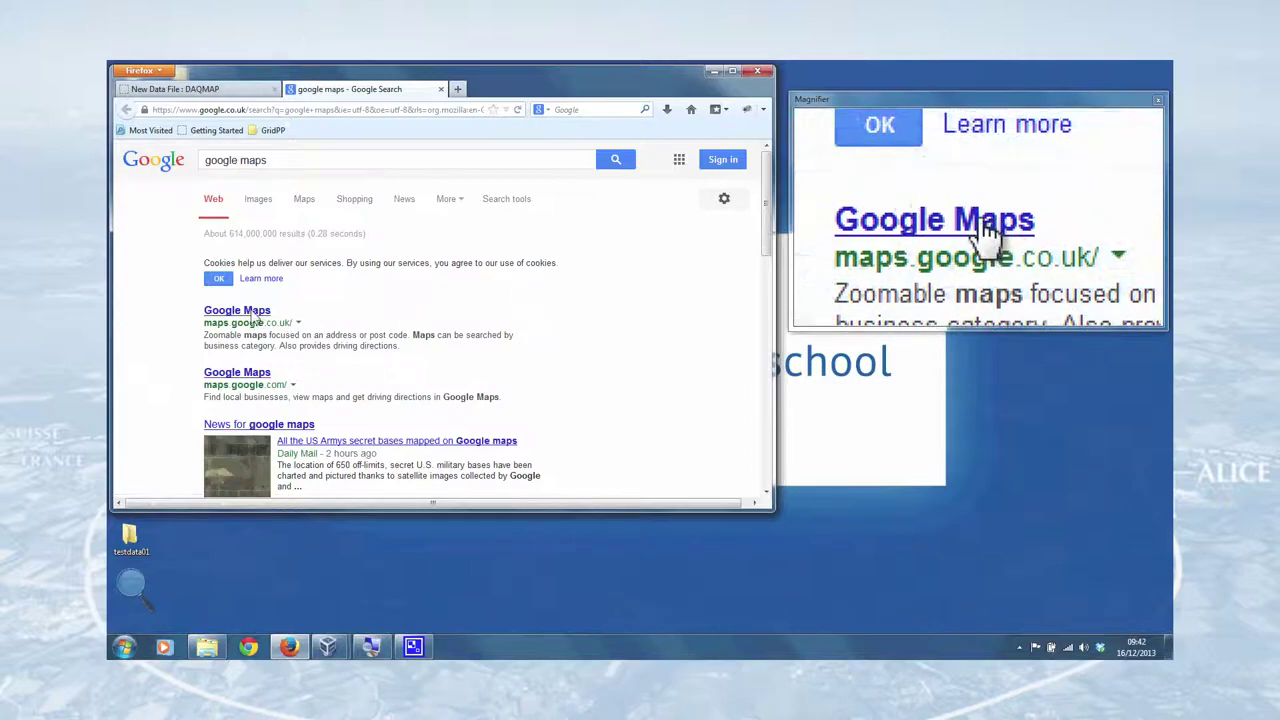
left_click(251, 313)
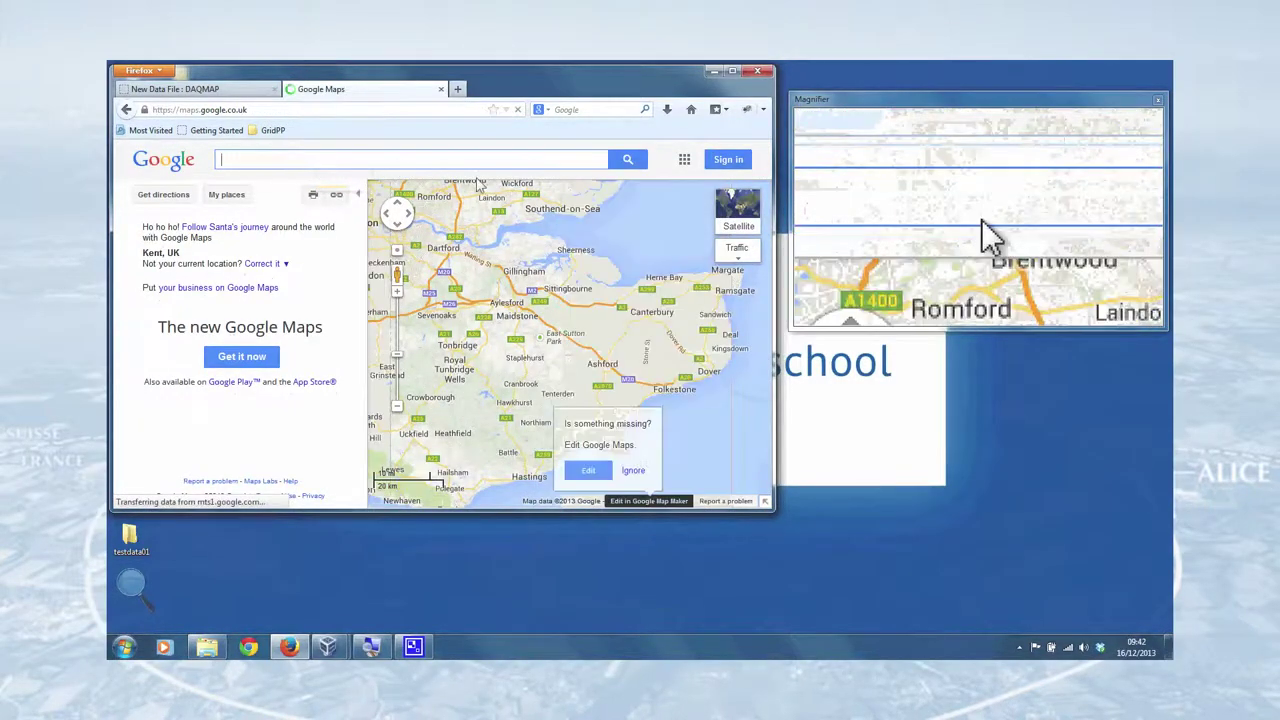
type("simon")
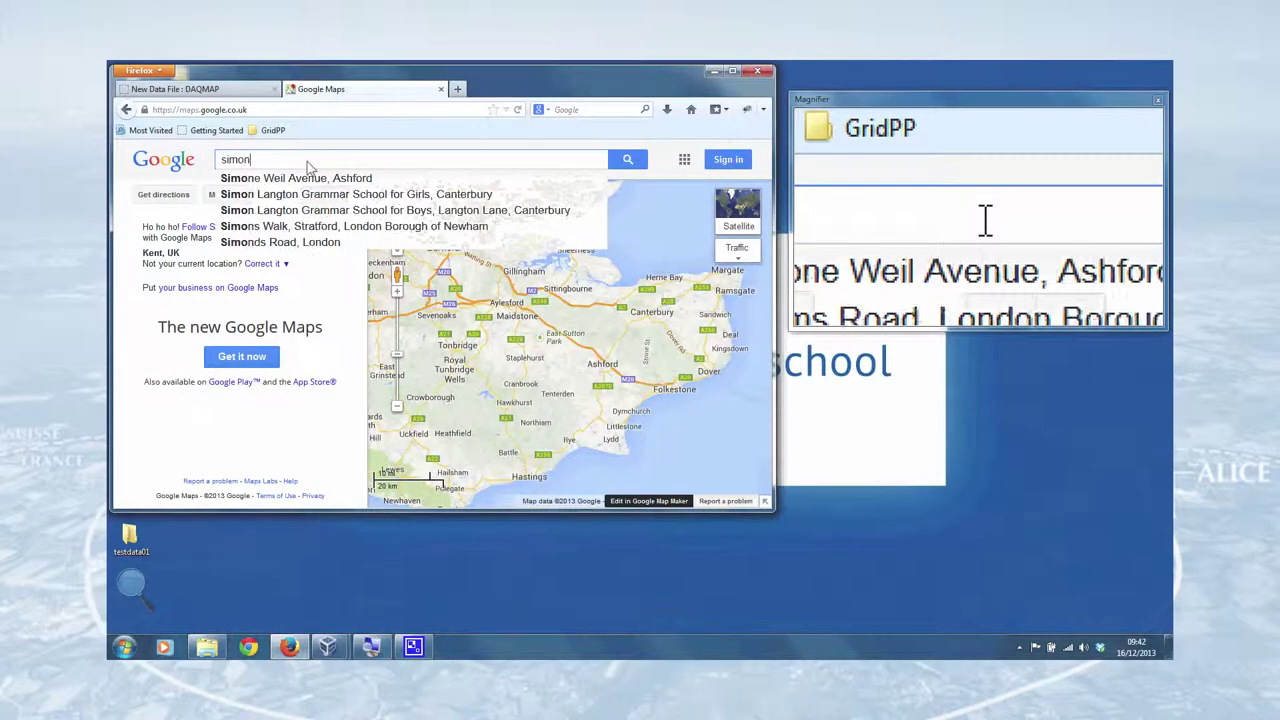
type(" langton")
key("Down")
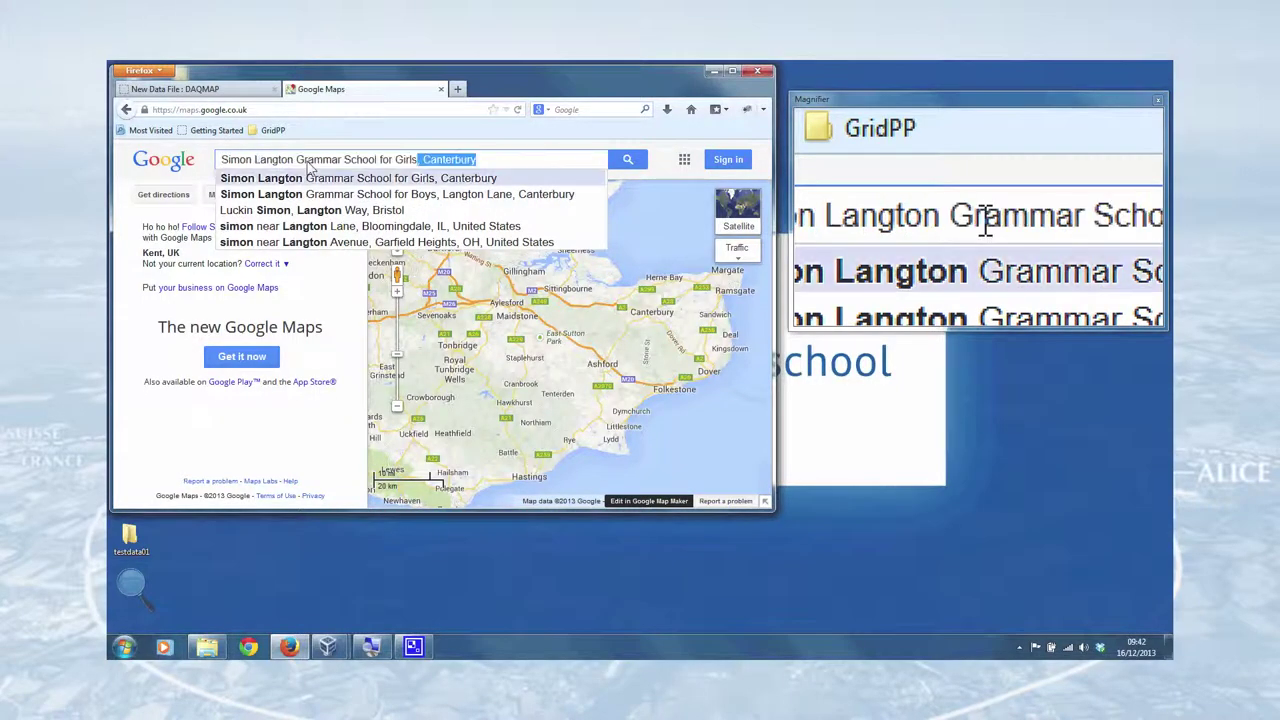
key("Down")
key("Return")
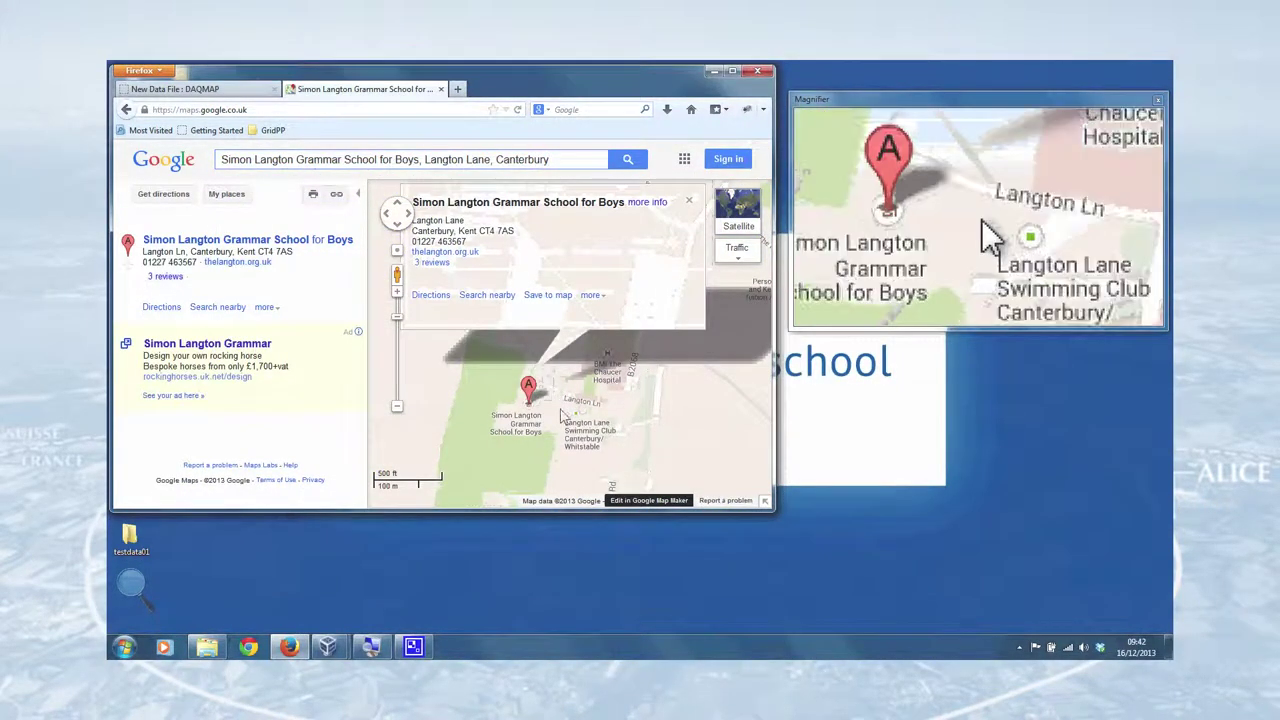
- Zoom in on the school in satellite view, get its coordinates 51.261012,1.084127, and select the latitude
scroll(528, 400, "up", 1)
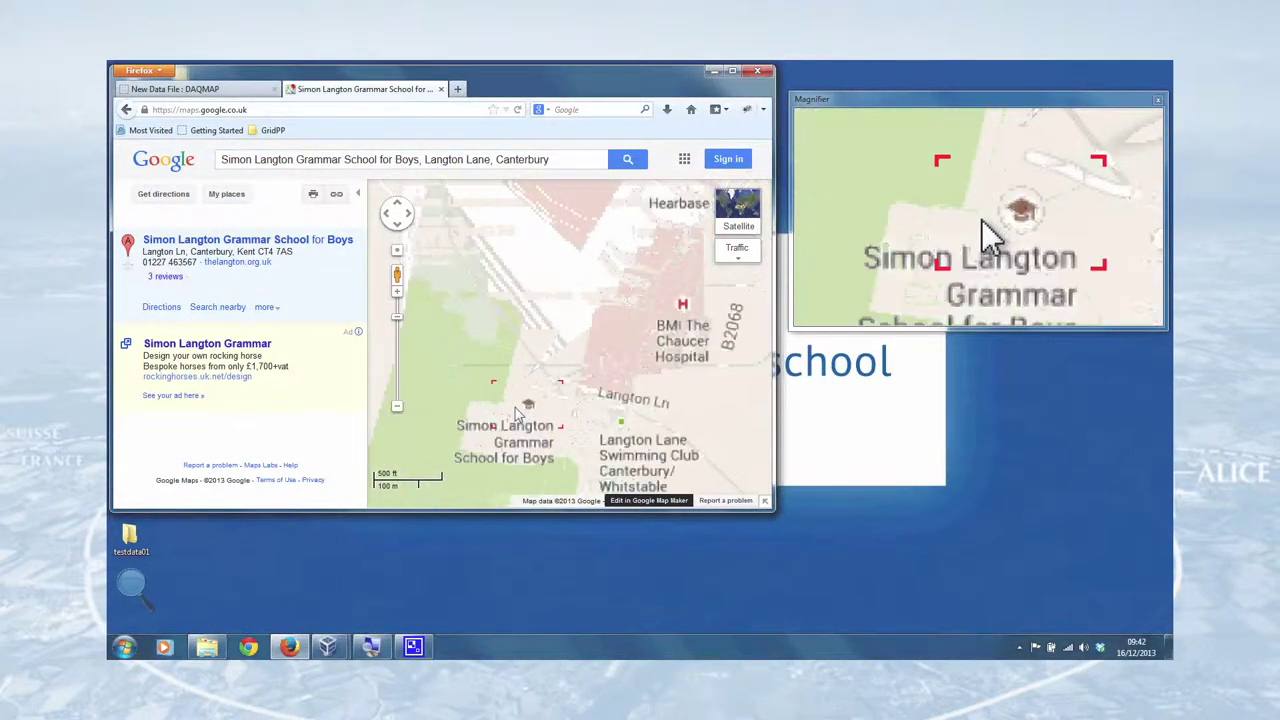
left_click(517, 406)
left_click(738, 210)
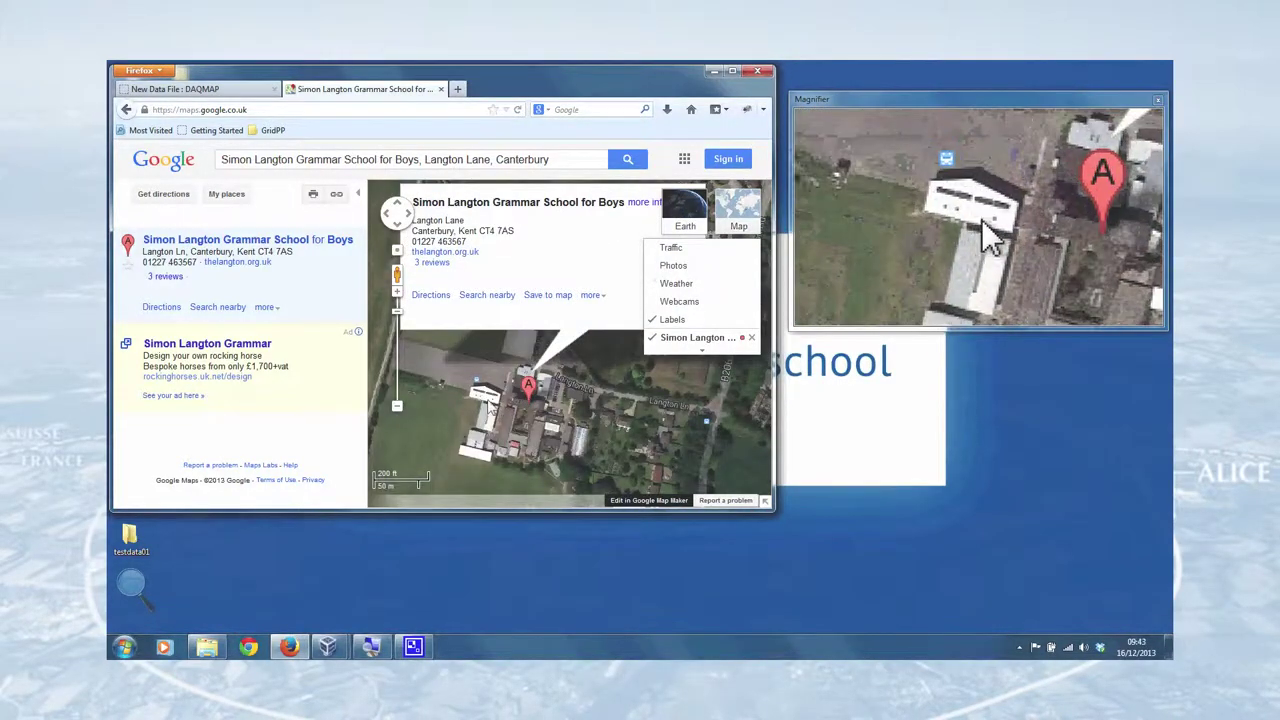
left_click_drag(488, 402, 494, 409)
left_click(695, 252)
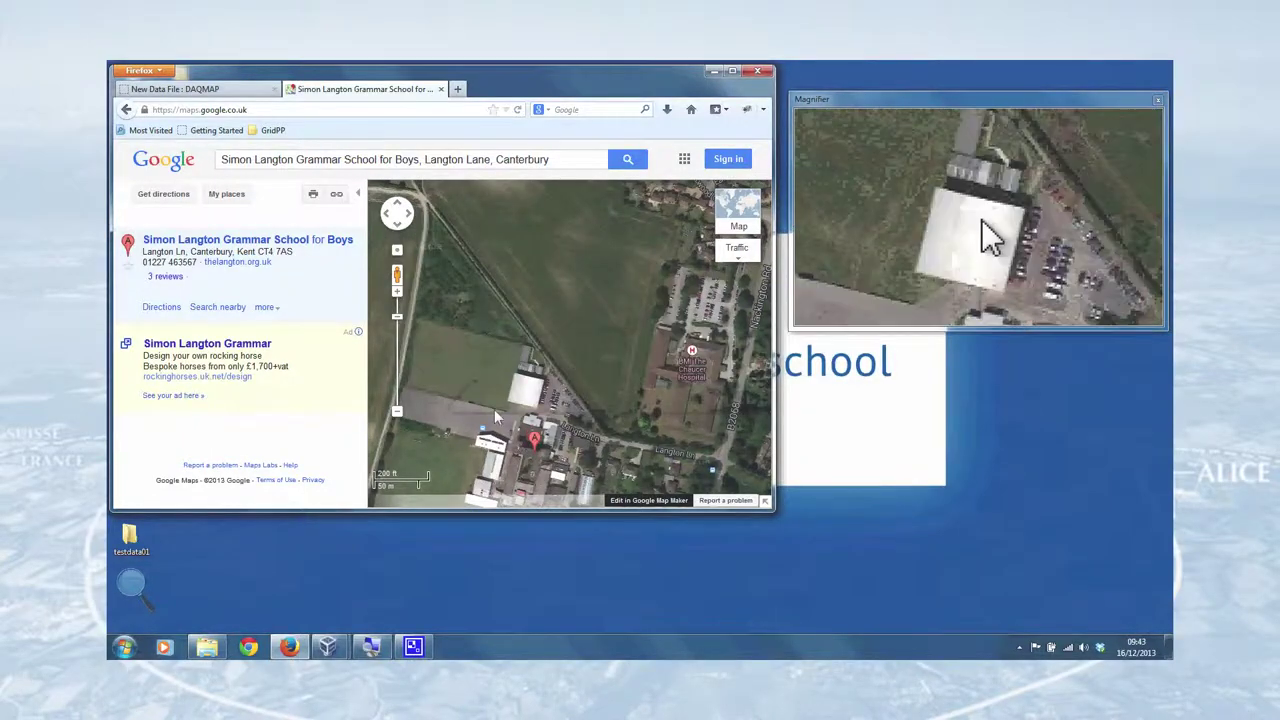
scroll(512, 376, "up", 1)
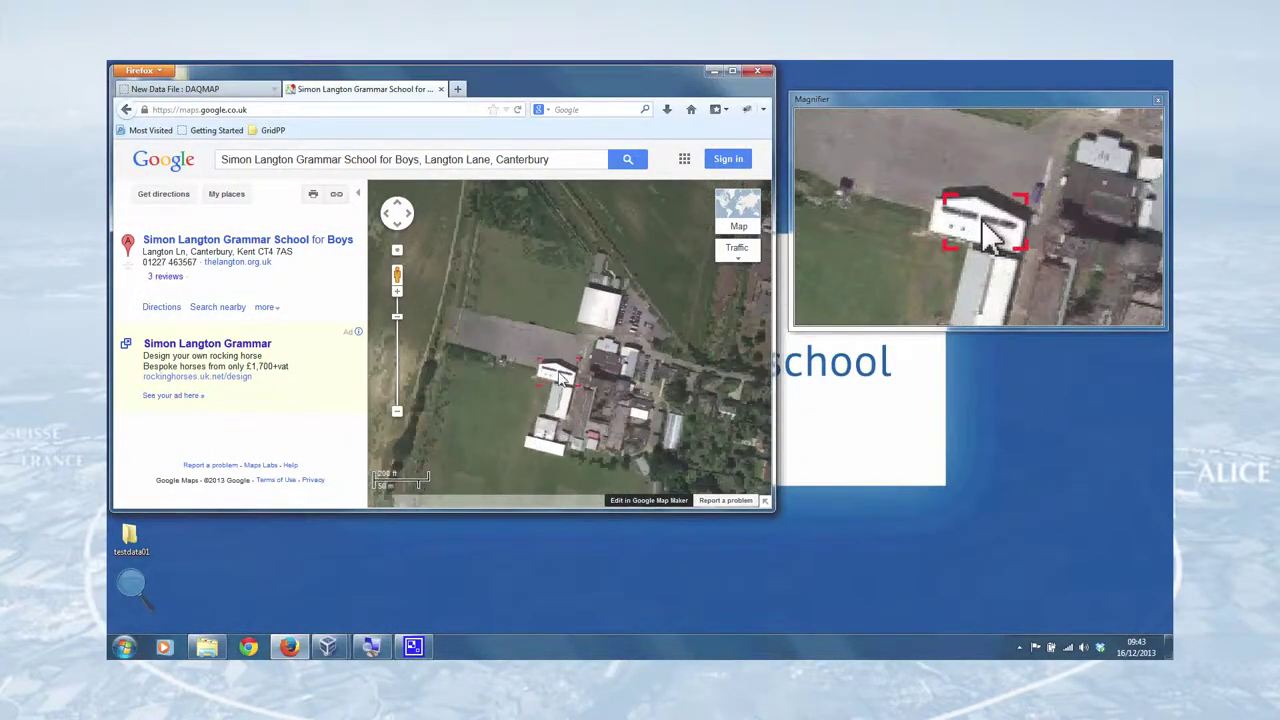
scroll(560, 378, "up", 1)
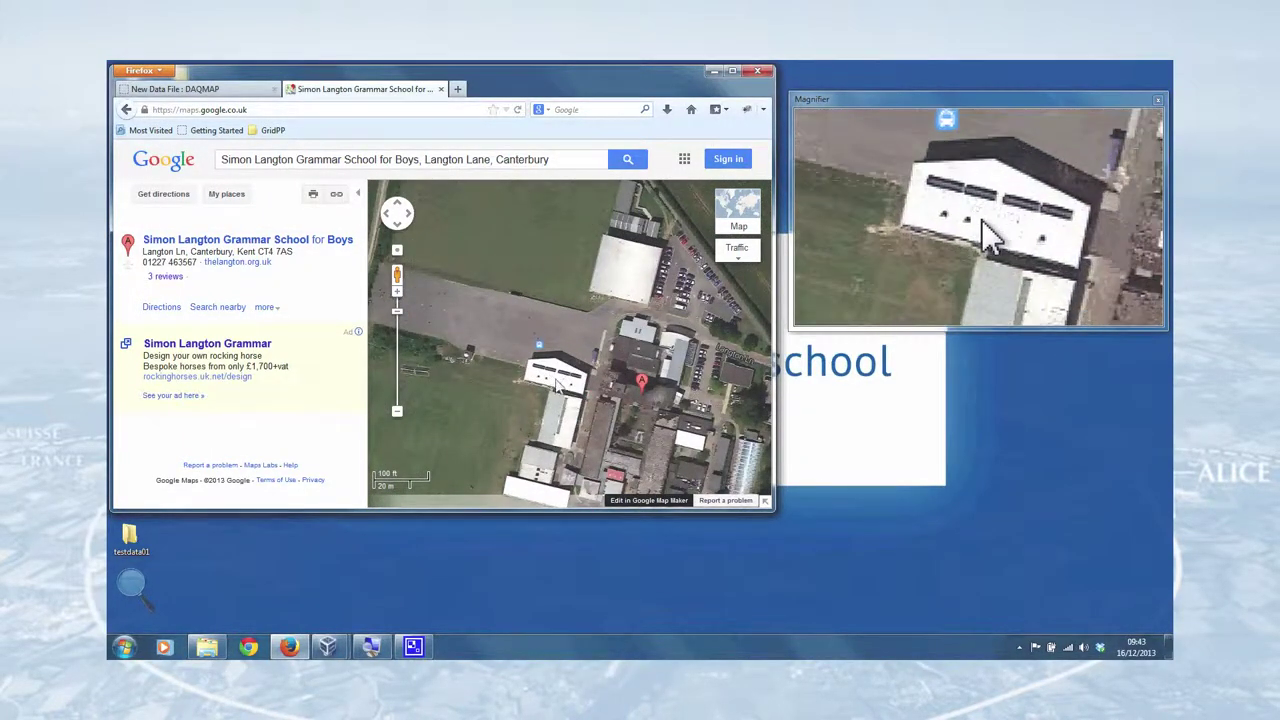
right_click(557, 384)
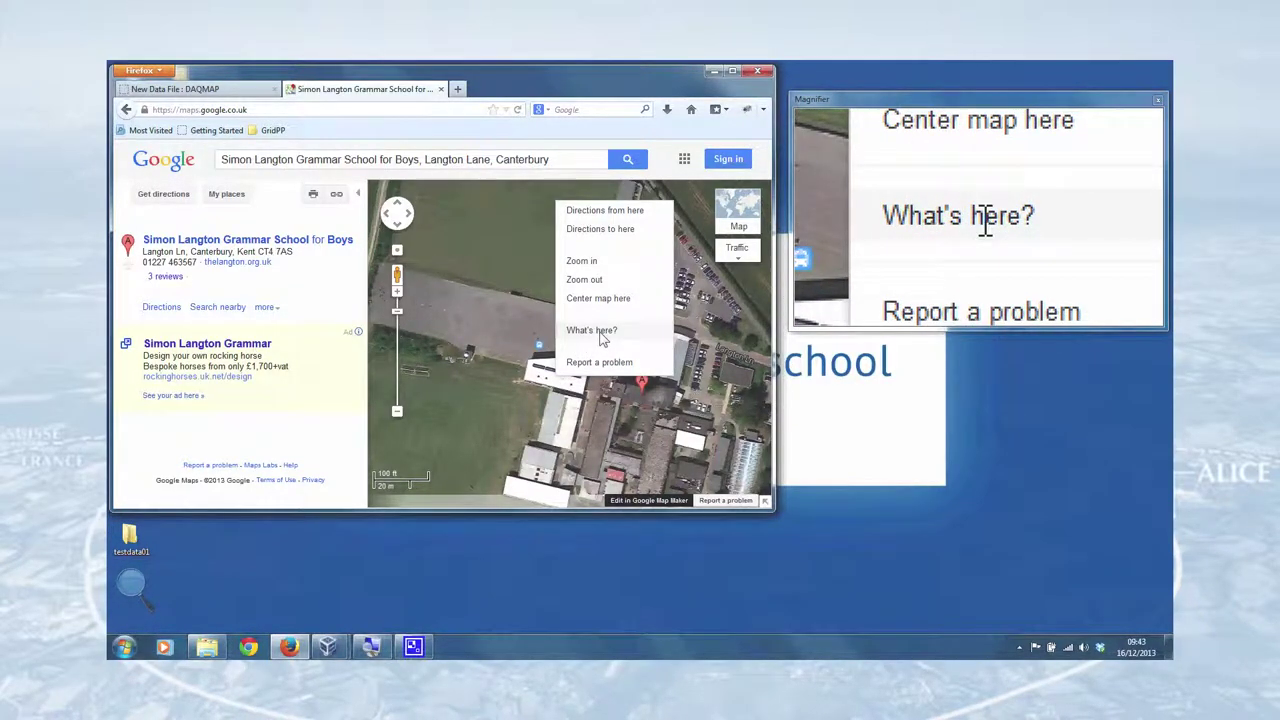
left_click(602, 338)
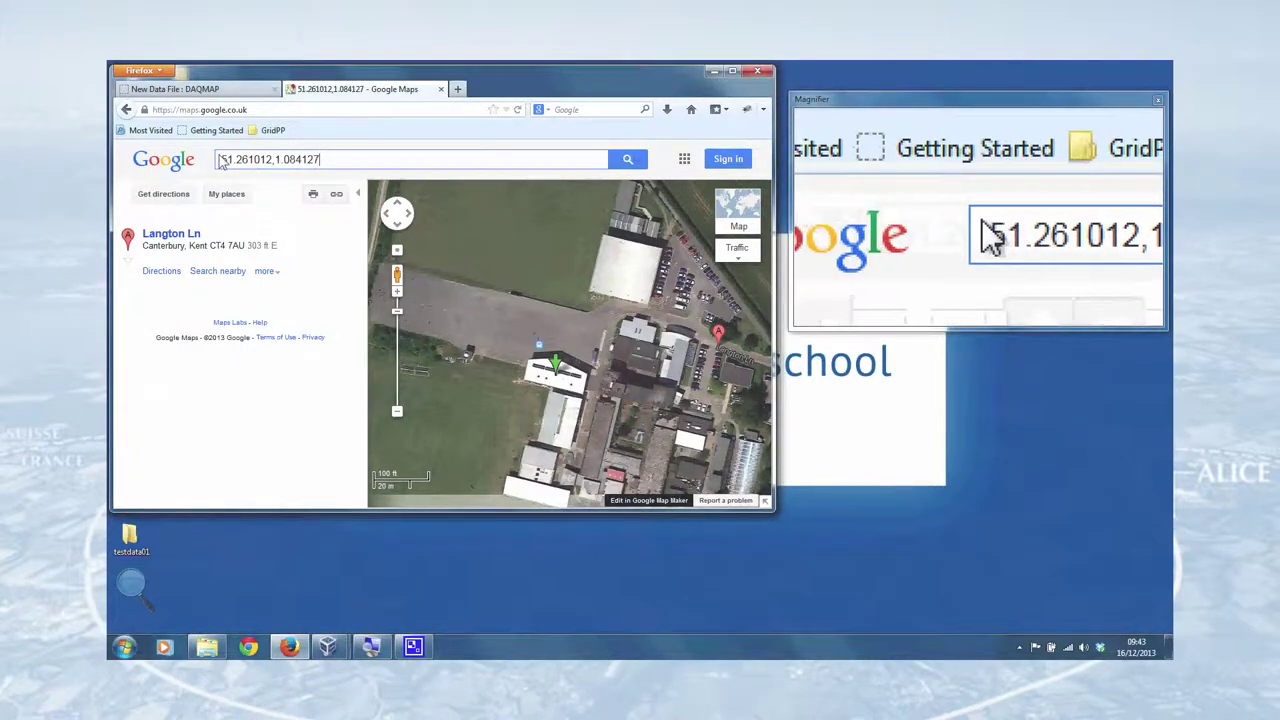
left_click_drag(221, 161, 272, 168)
key("ctrl+c")
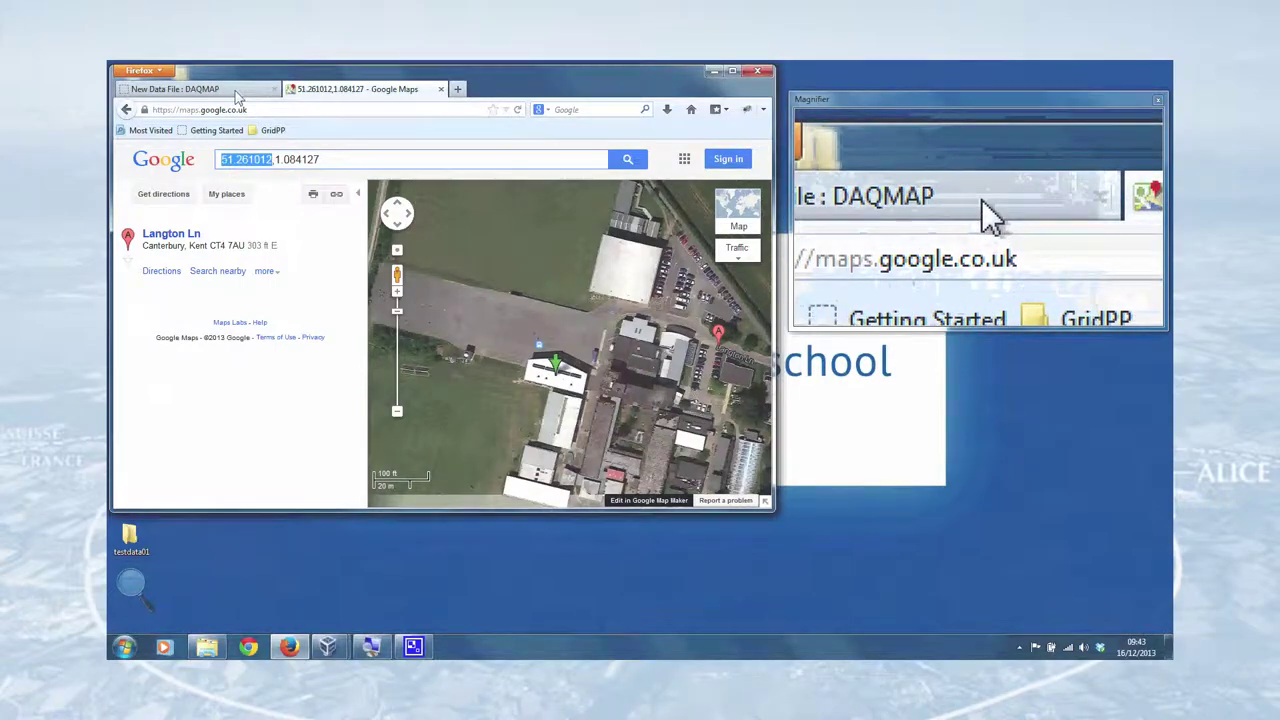
- Copy latitude 51.261012 and longitude 1.084127 from Google Maps into the DAQMAP form fields
left_click(200, 90)
left_click(260, 344)
key("ctrl+v")
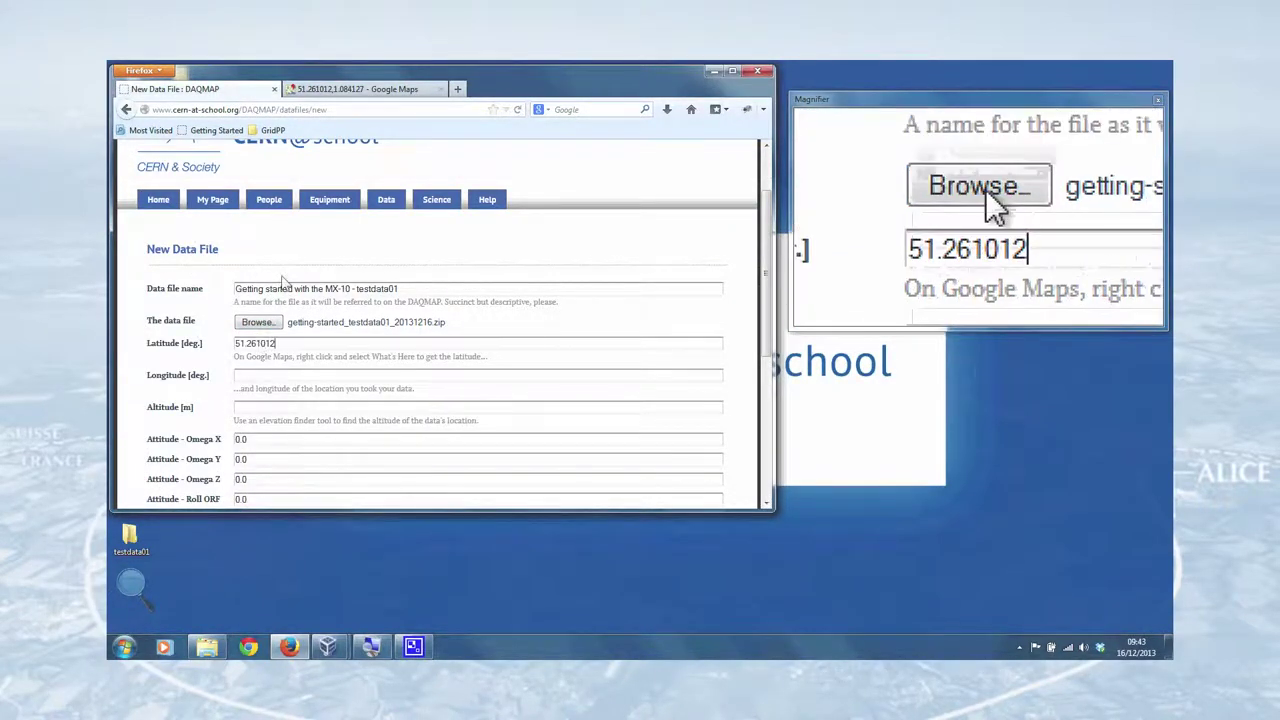
left_click(335, 91)
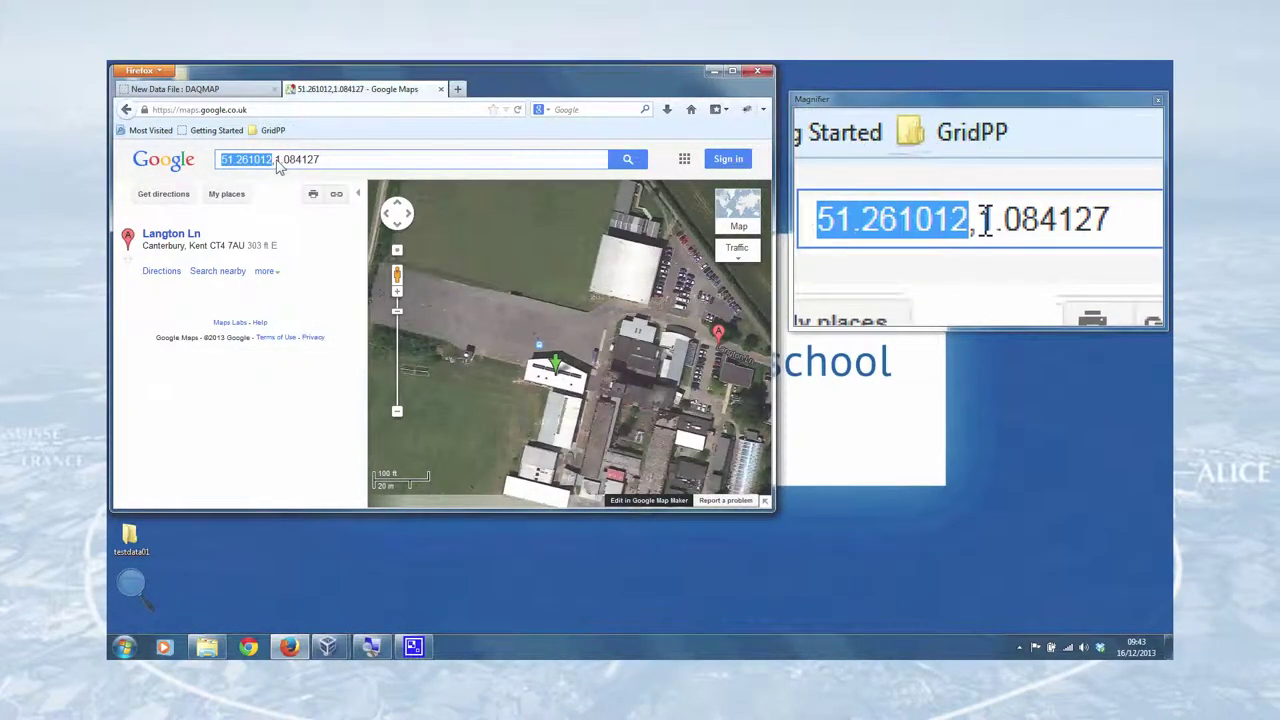
left_click_drag(274, 160, 330, 162)
key("ctrl+c")
left_click(200, 89)
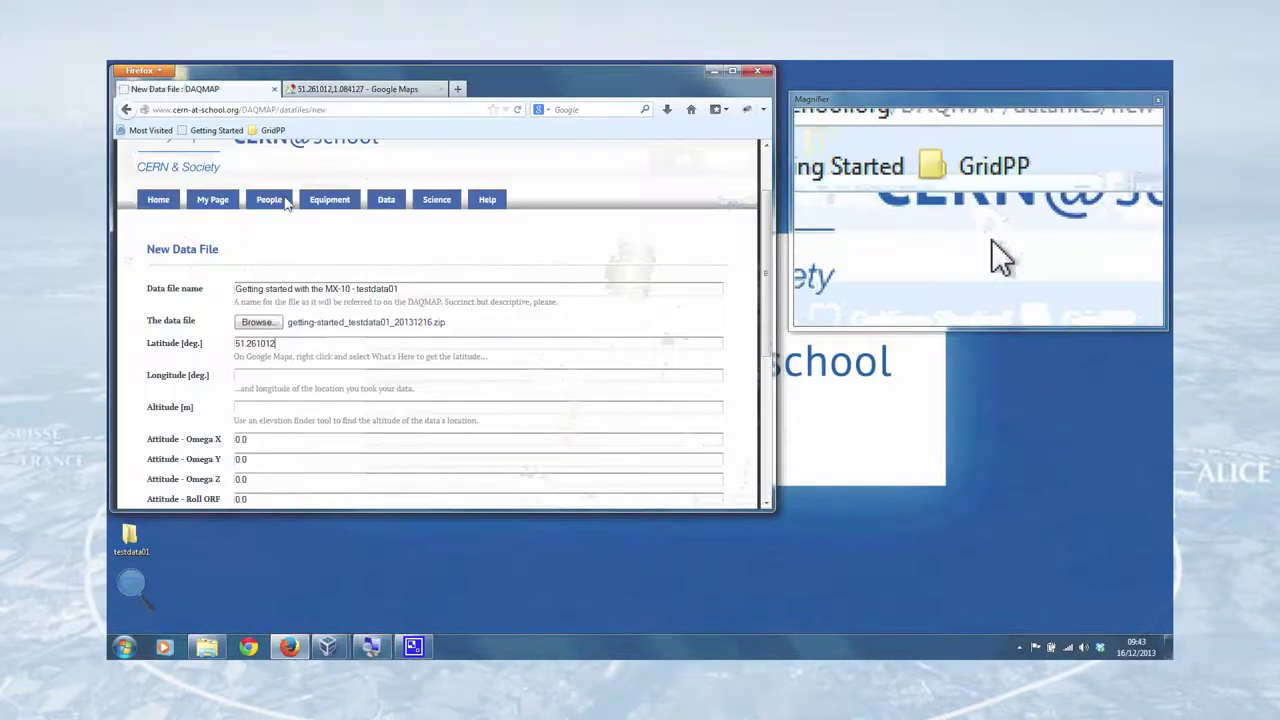
left_click(254, 378)
key("ctrl+v")
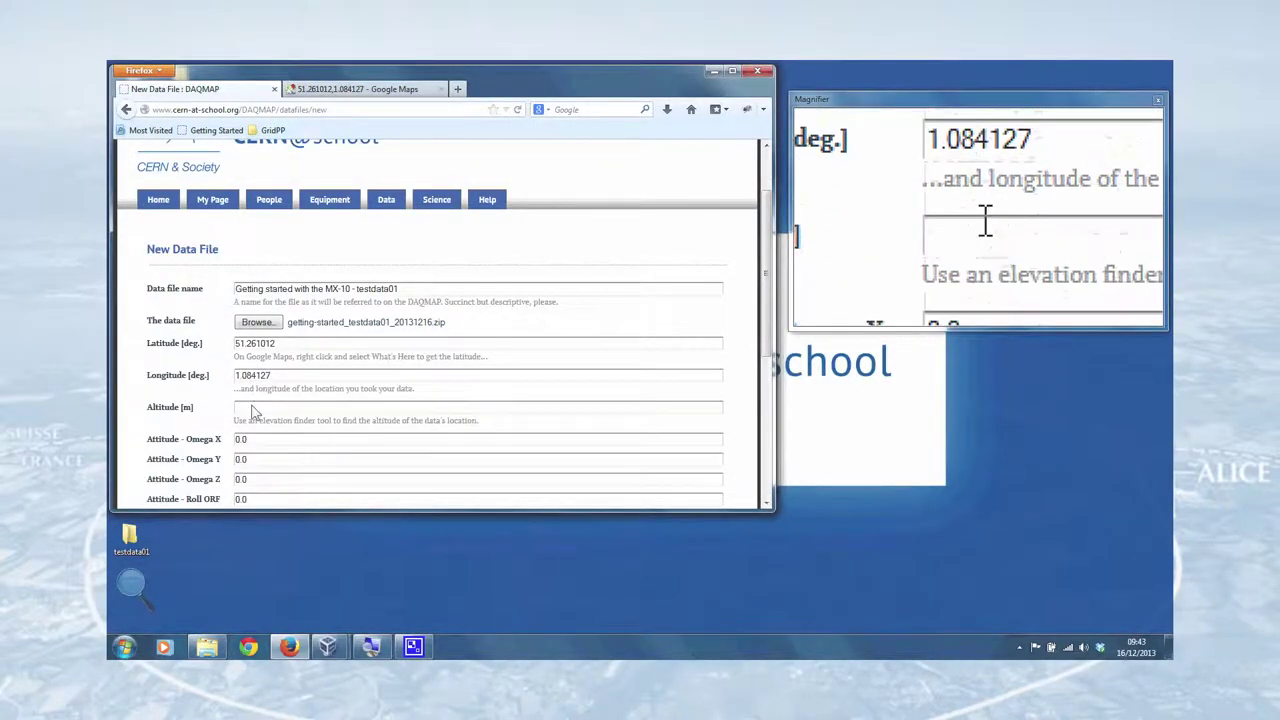
left_click(457, 89)
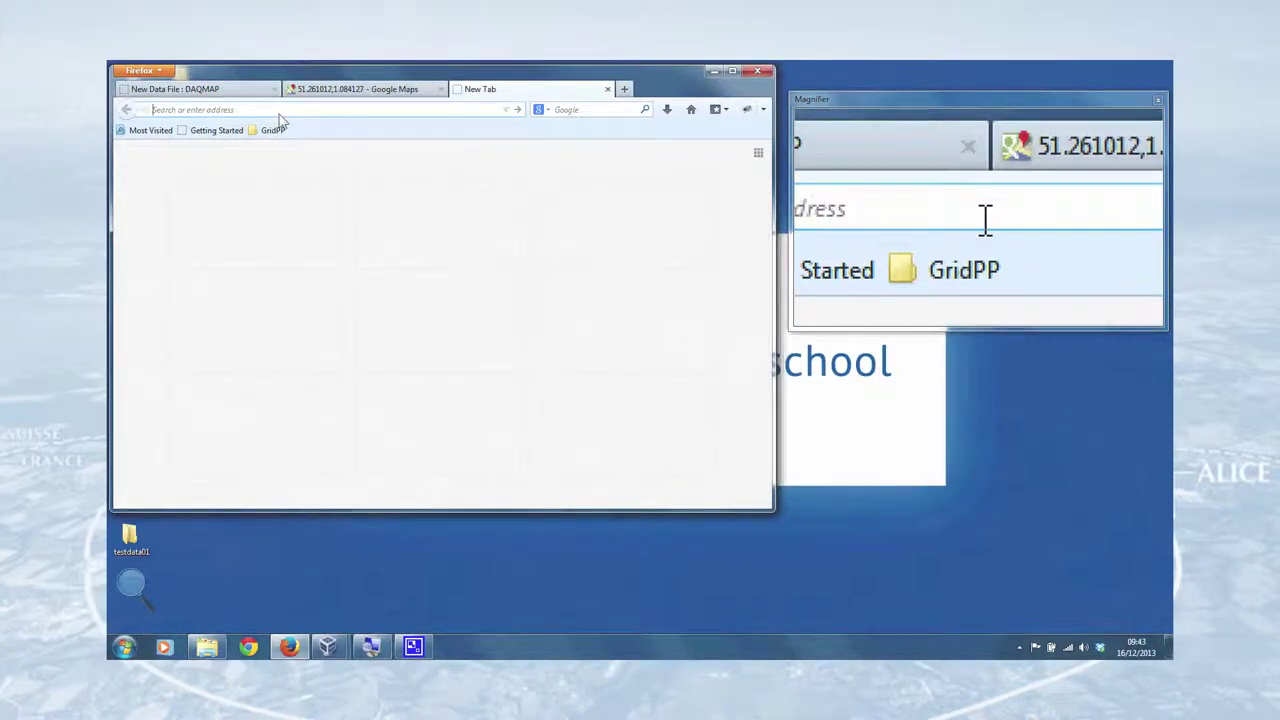
- Search the web for 'elevation finder' and open the Free Map Tools Elevation Finder
type("elevation finder")
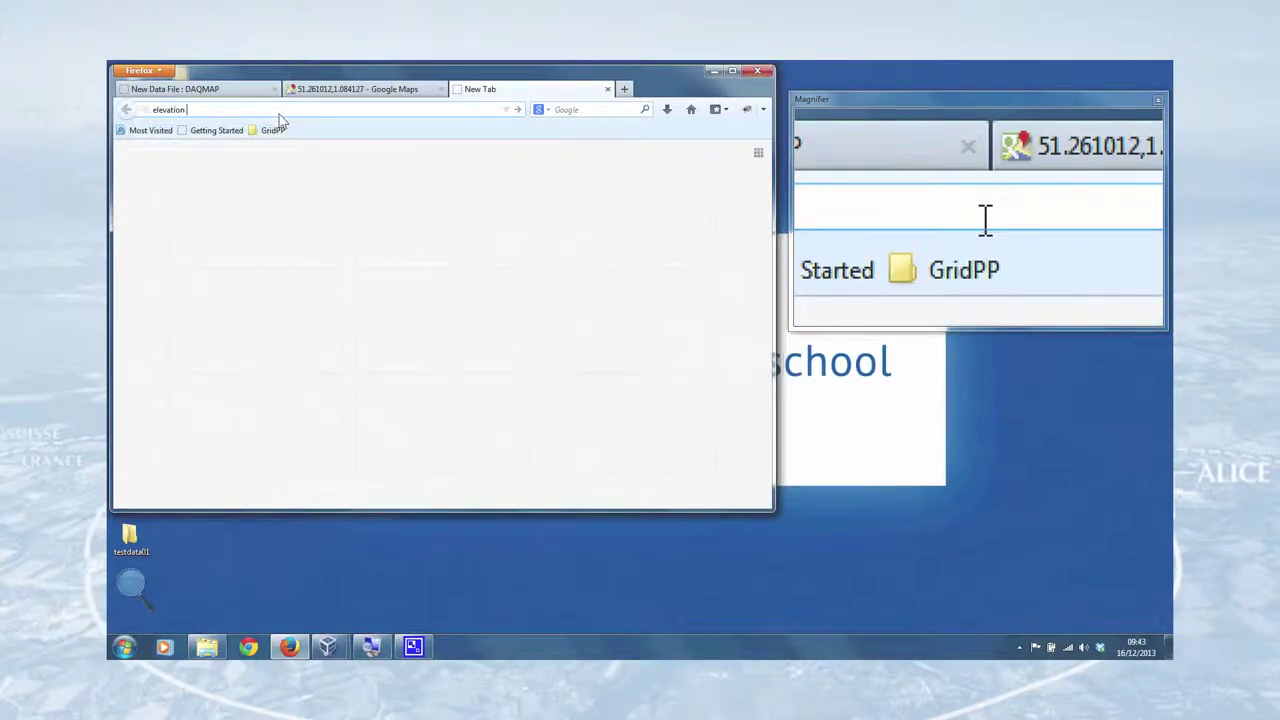
key("Return")
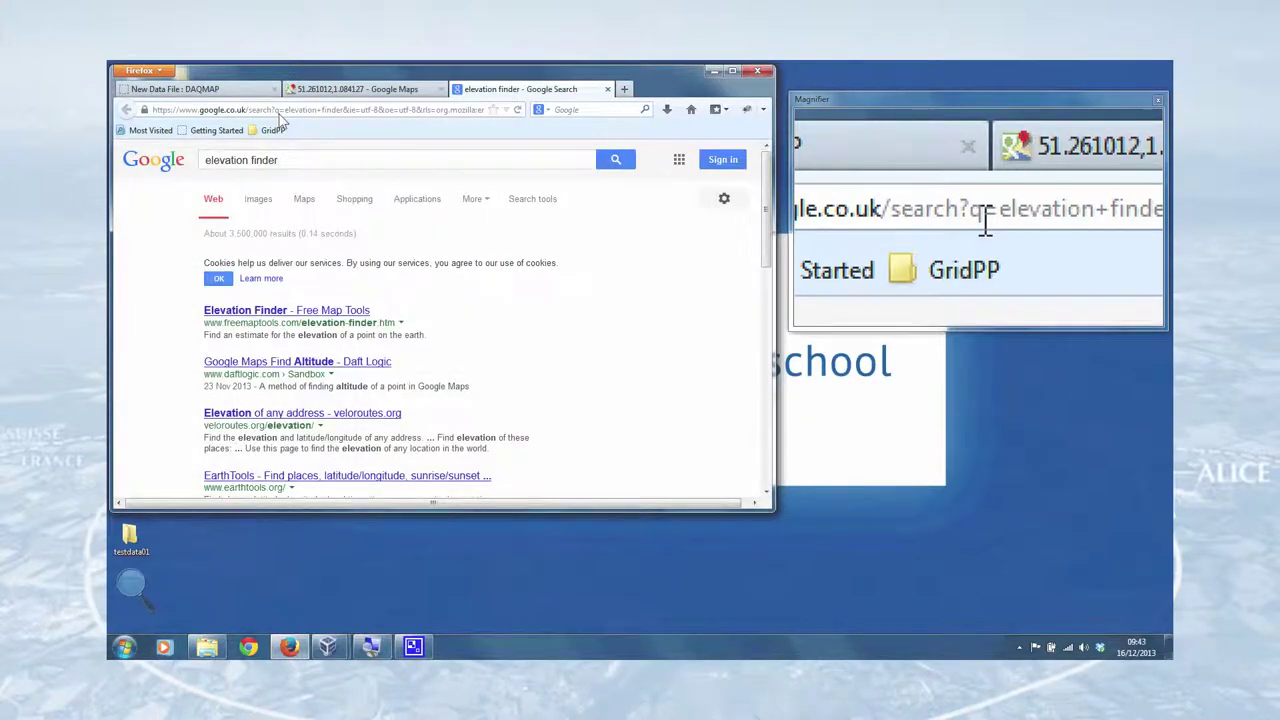
left_click(278, 313)
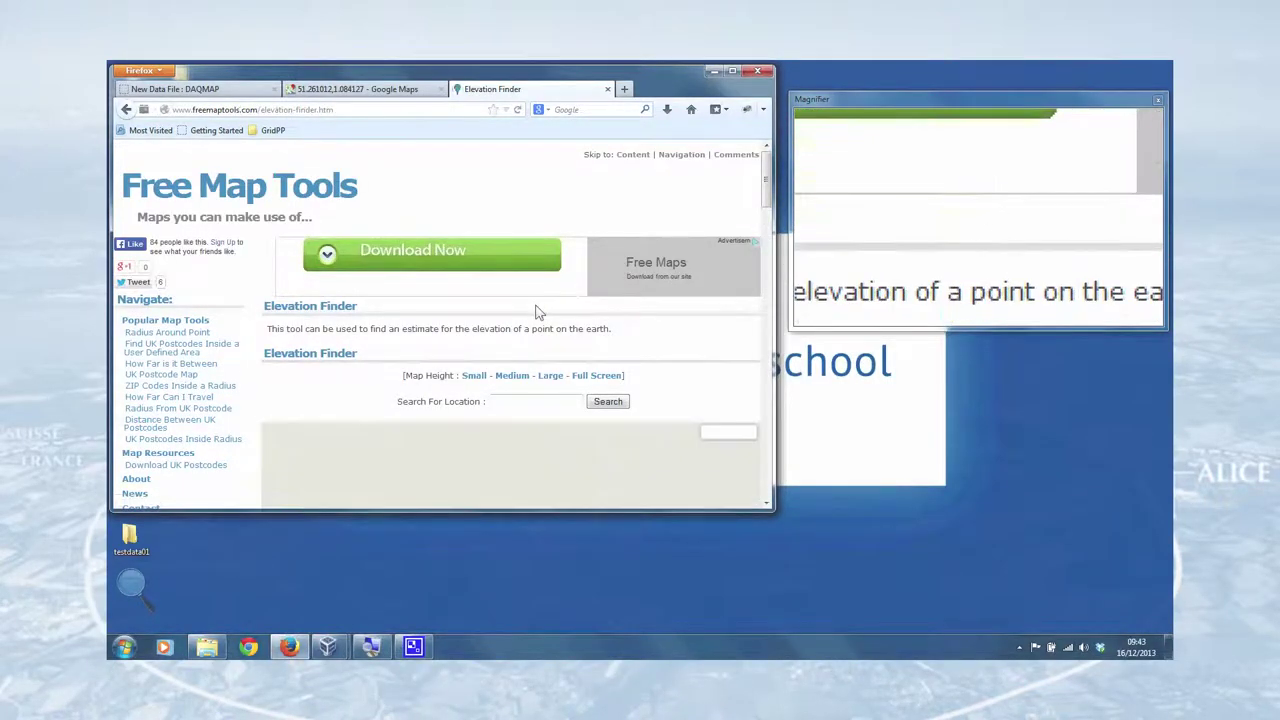
scroll(537, 309, "down", 3)
- Find 'simon langton canterbury', mark the school to read its 48.564 m elevation, and return to DAQMAP
left_click(507, 255)
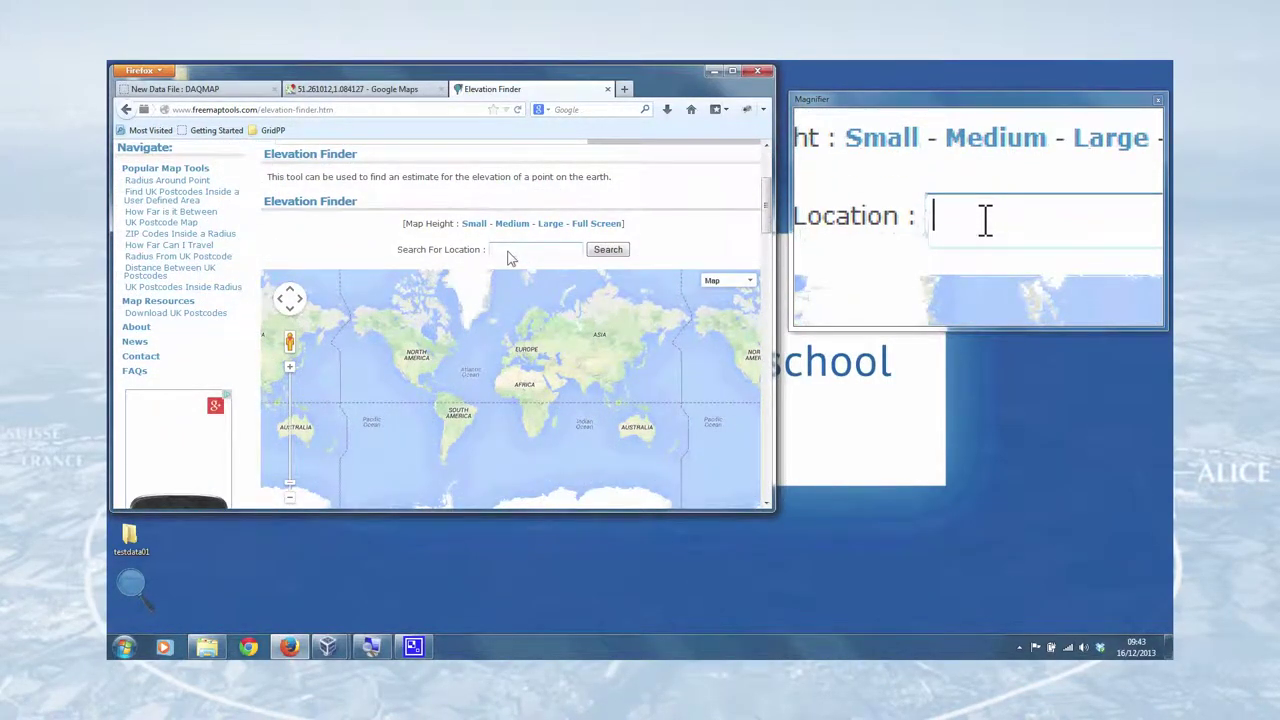
type("simon langton ")
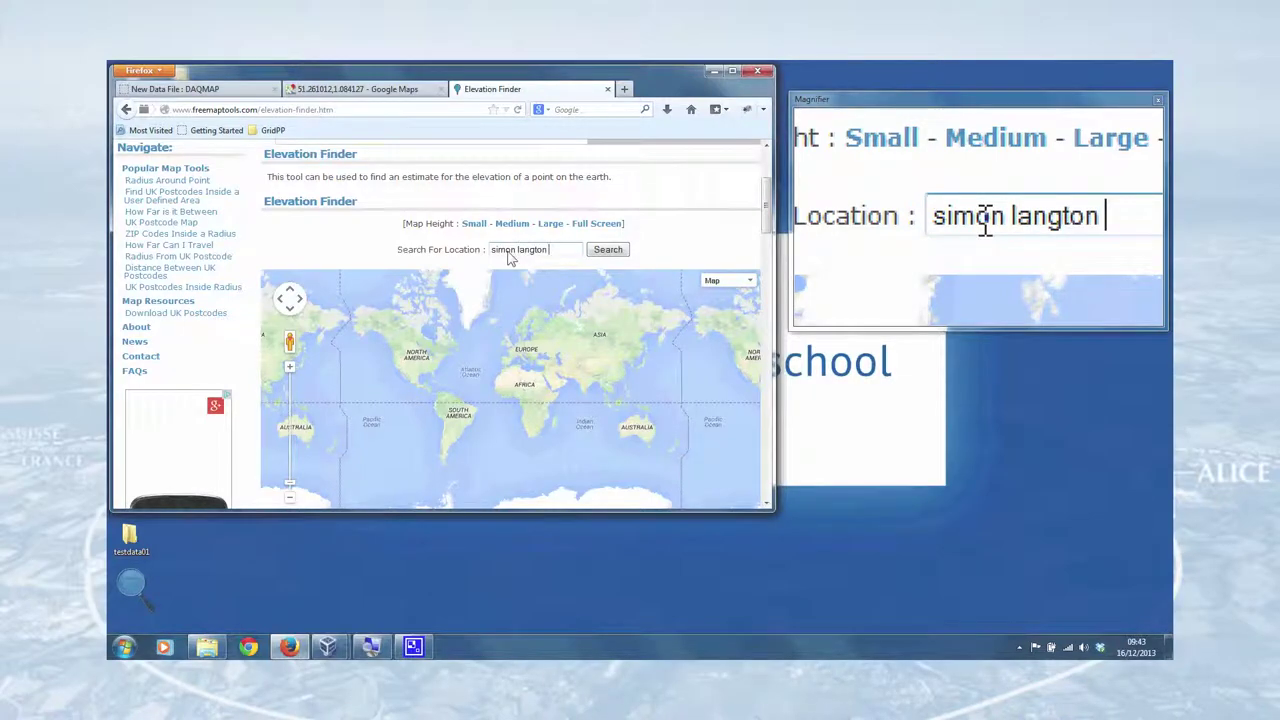
type("canterbury")
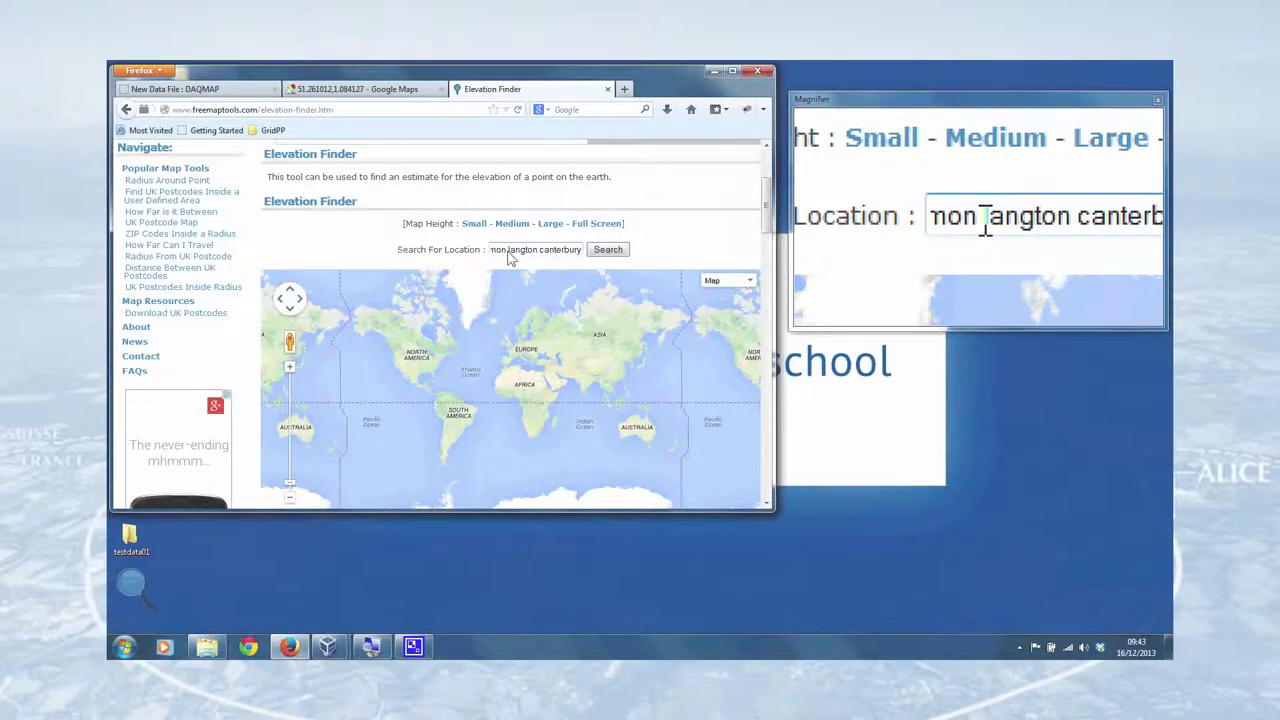
left_click(608, 249)
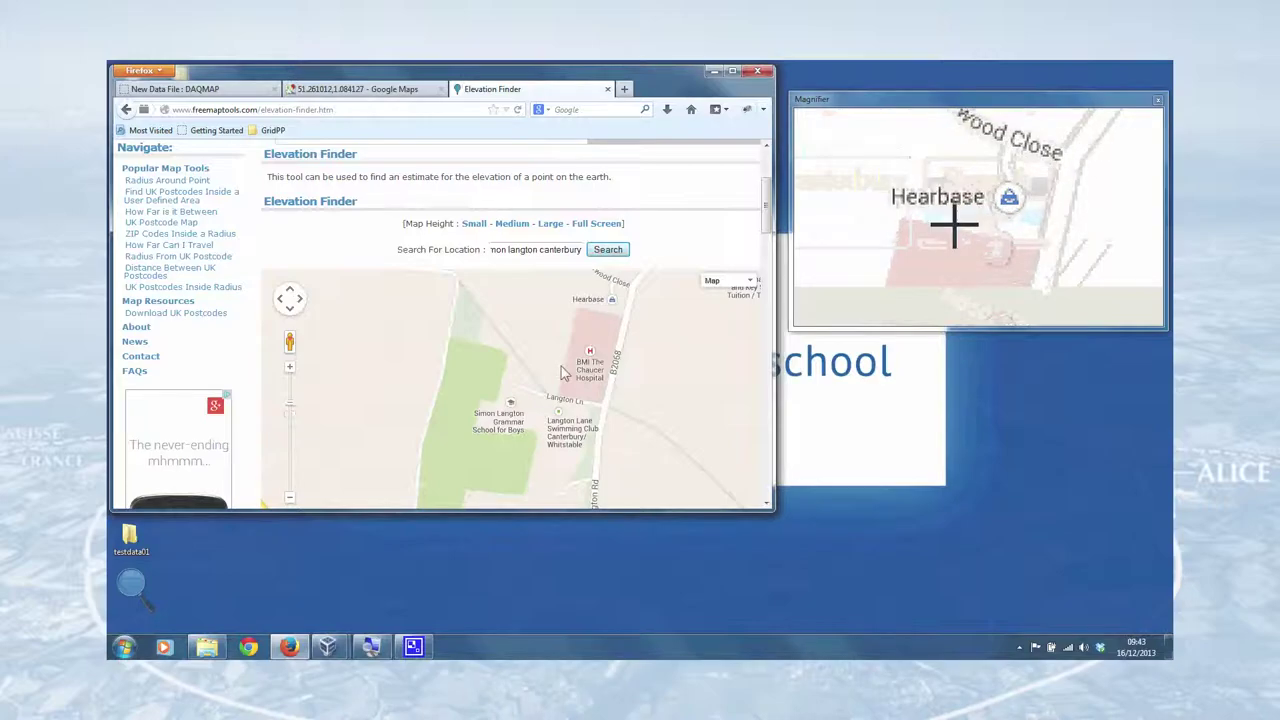
scroll(556, 376, "up", 2)
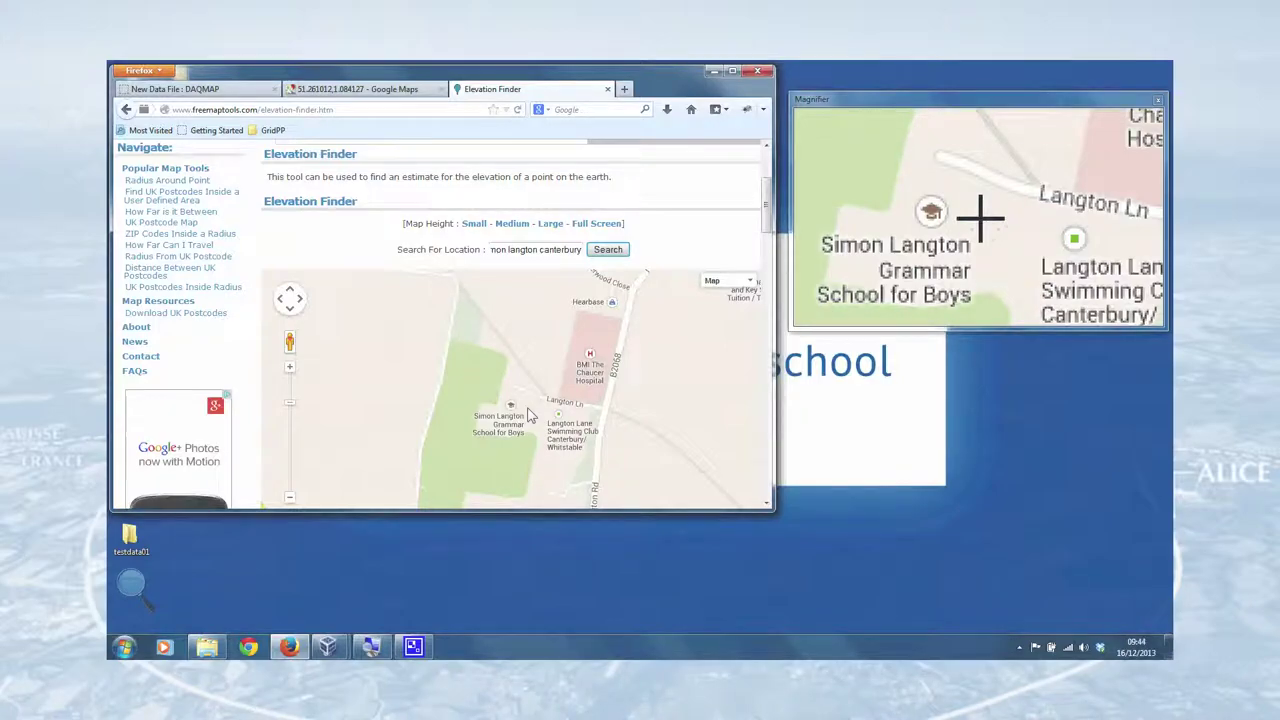
left_click(528, 404)
left_click_drag(768, 208, 768, 248)
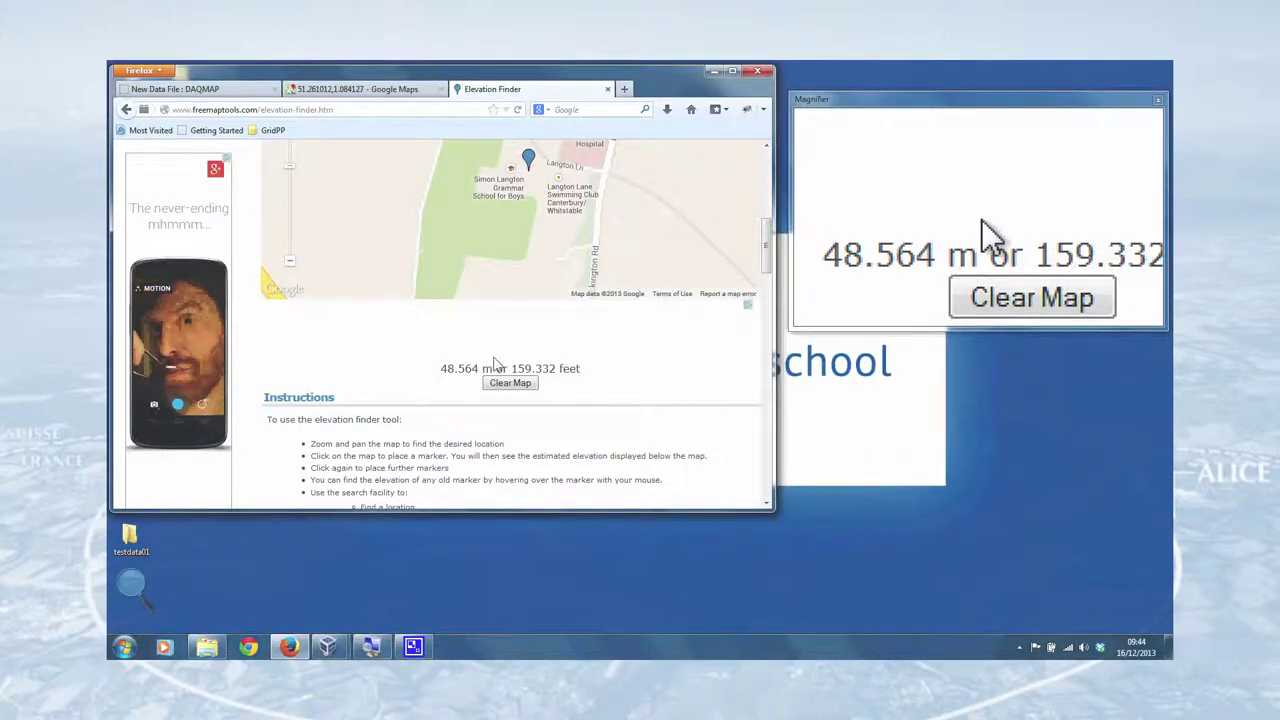
left_click(231, 92)
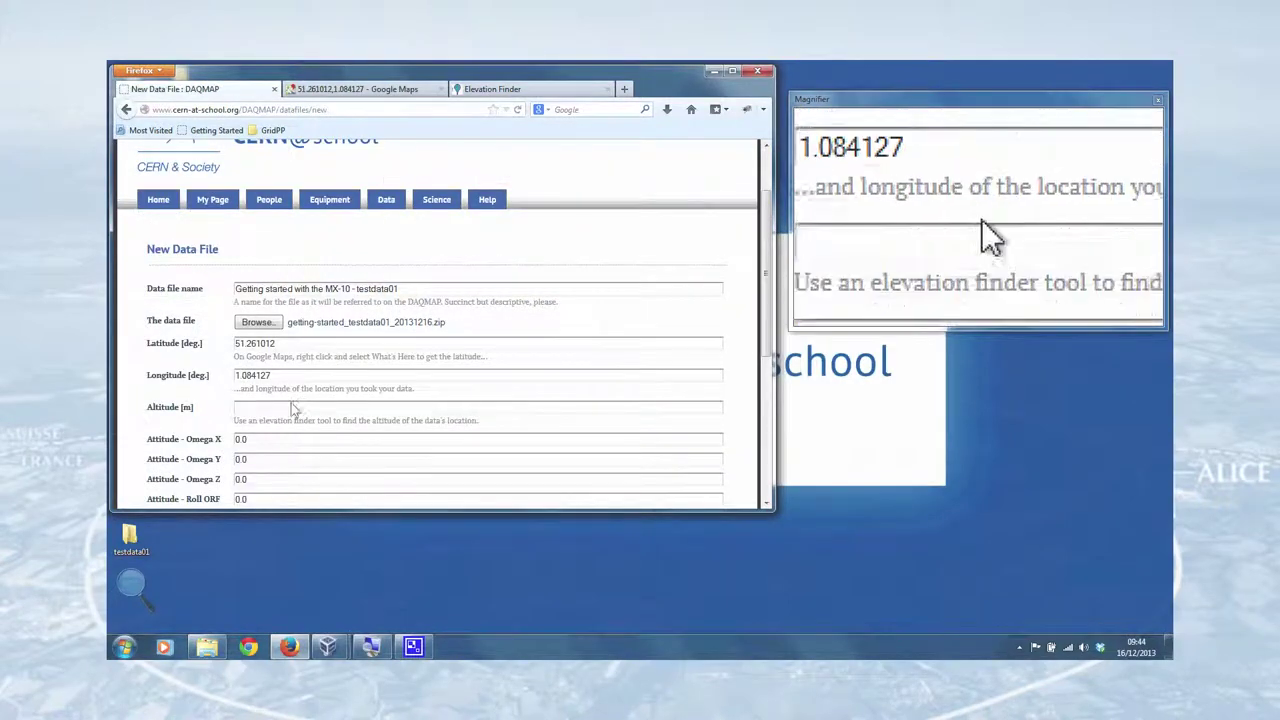
- Correct the data file's altitude to 48.6
left_click(287, 408)
type("46")
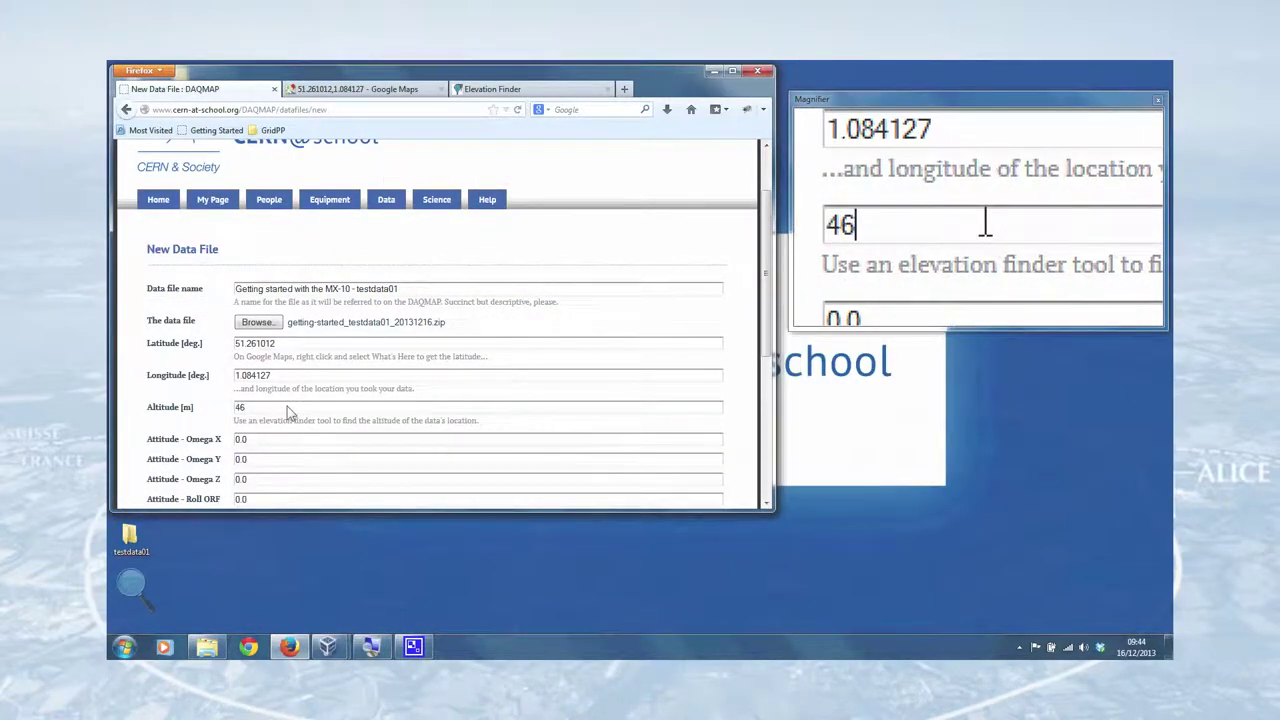
key("BackSpace")
type("8.")
- Begin the Notes: the dataset collected during the CERN@school YouTube screencast with the MX-10
scroll(205, 400, "down", 2)
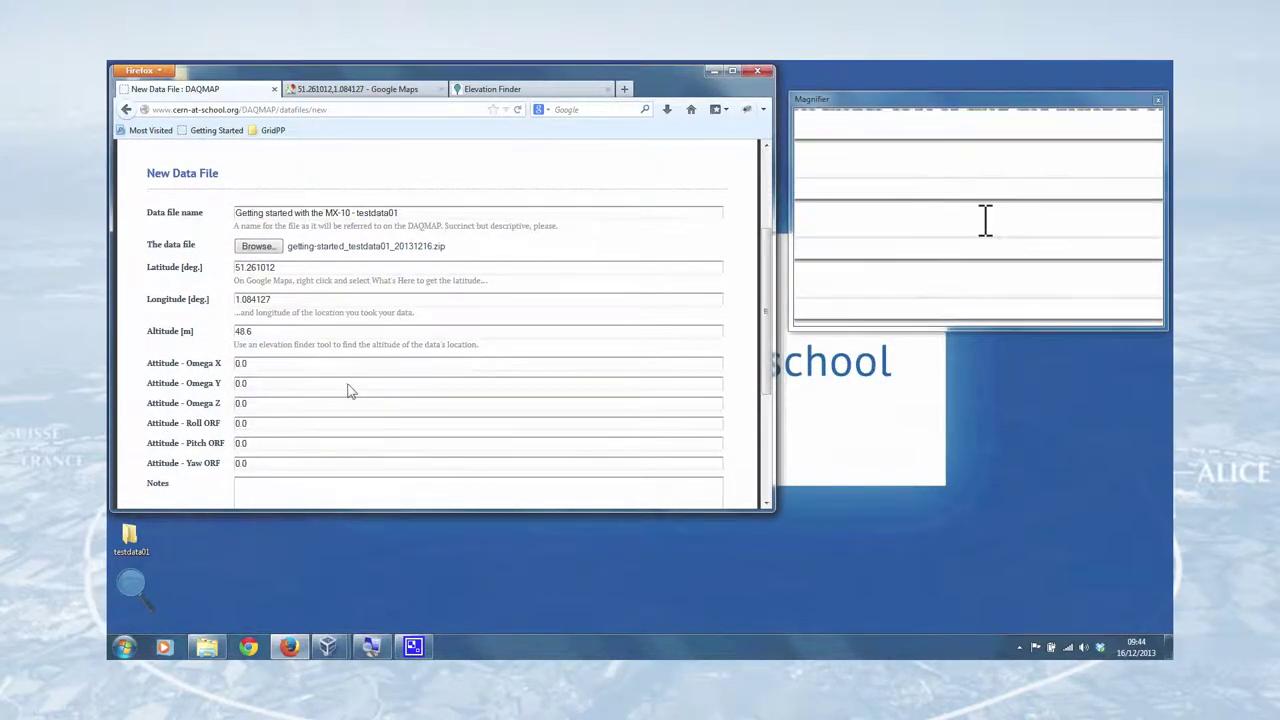
scroll(349, 391, "down", 4)
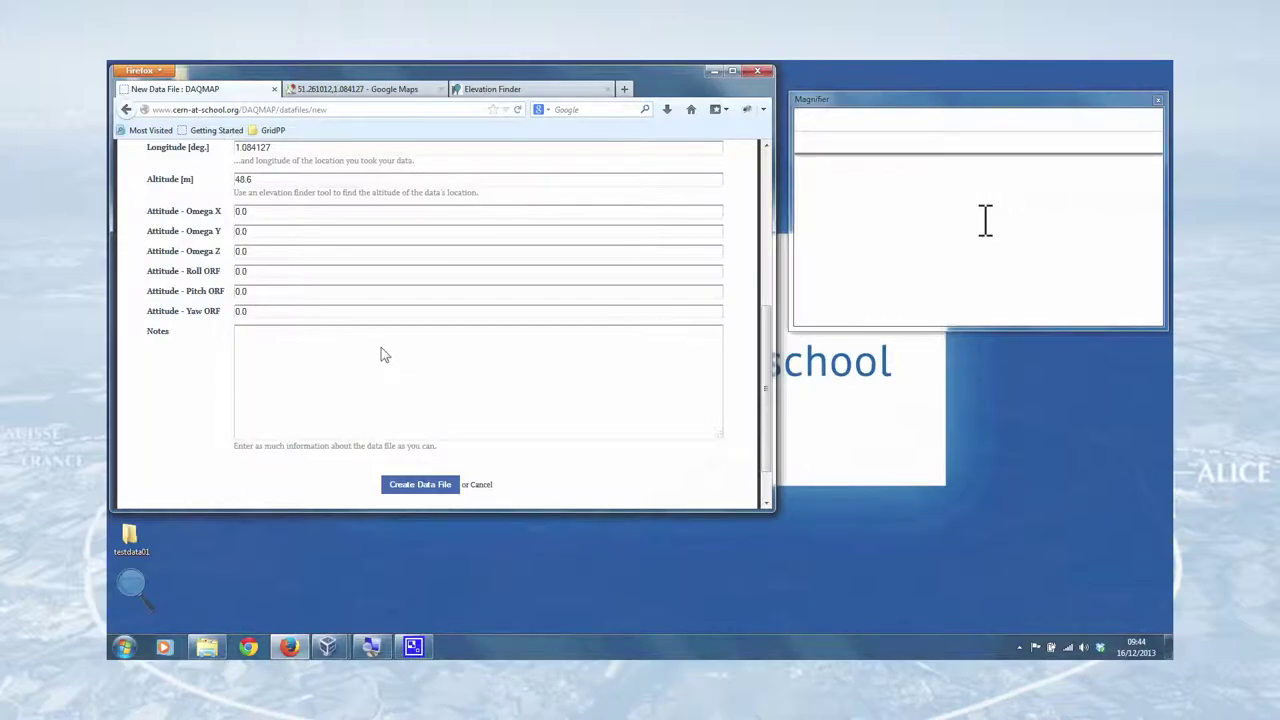
scroll(349, 306, "down", 2)
left_click(351, 296)
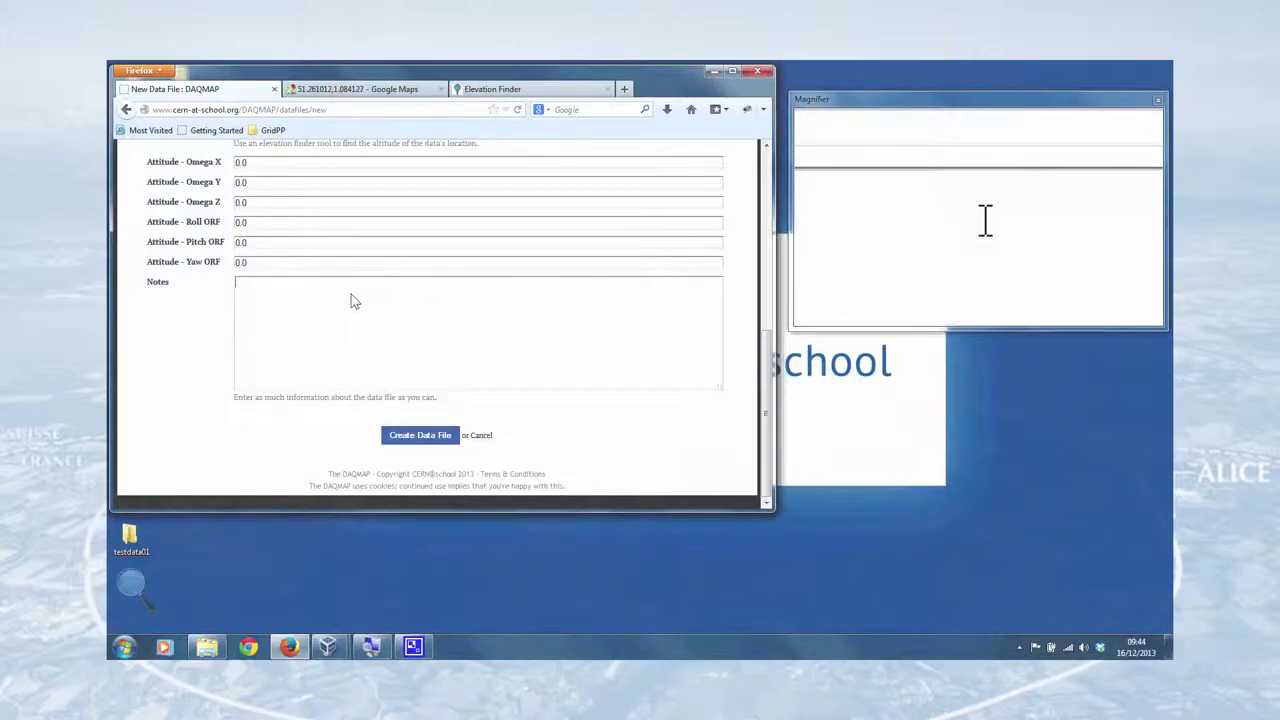
type("This is the dataset coll")
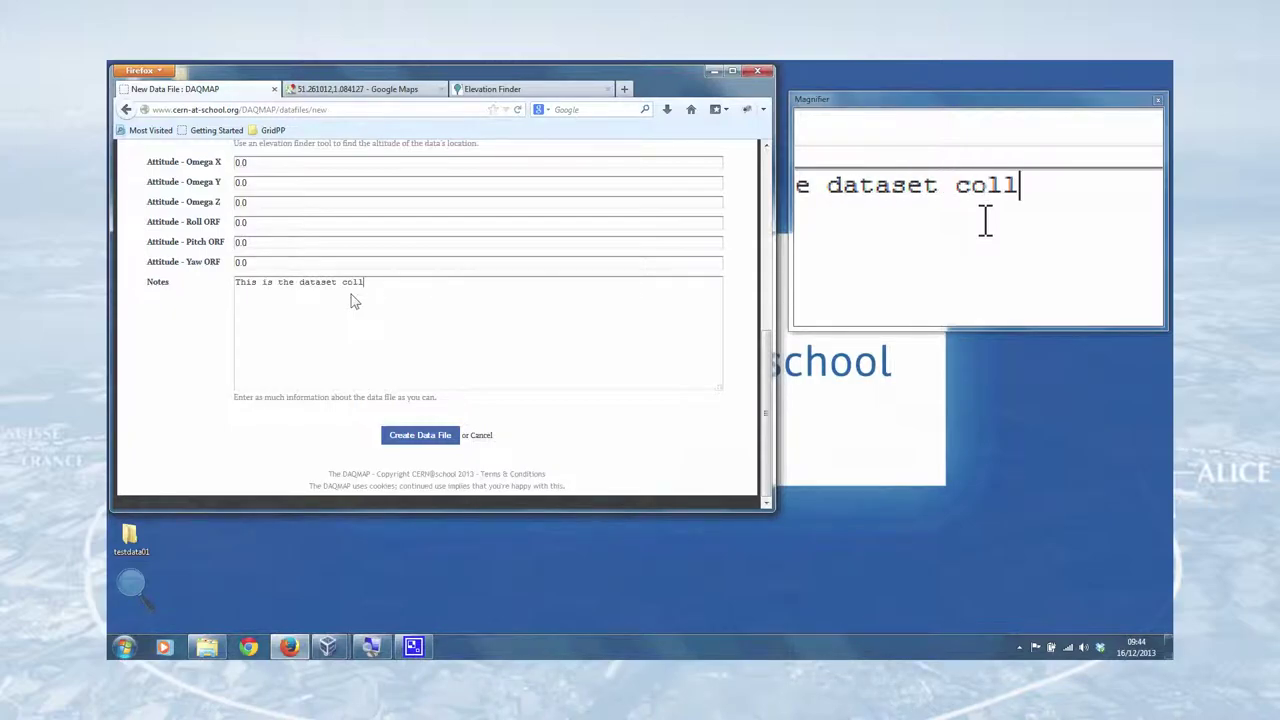
type("ected during the")
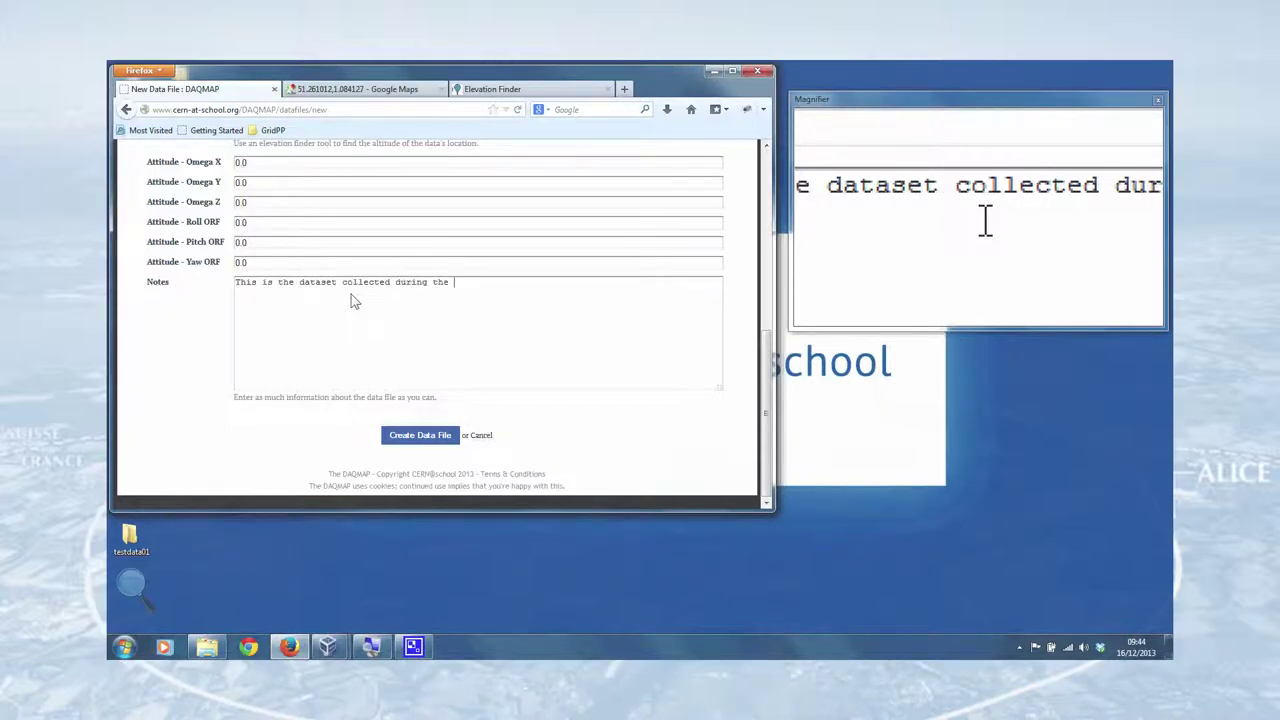
type(" CERN@school y")
key("BackSpace")
type("YouTube screencast \"Getting s")
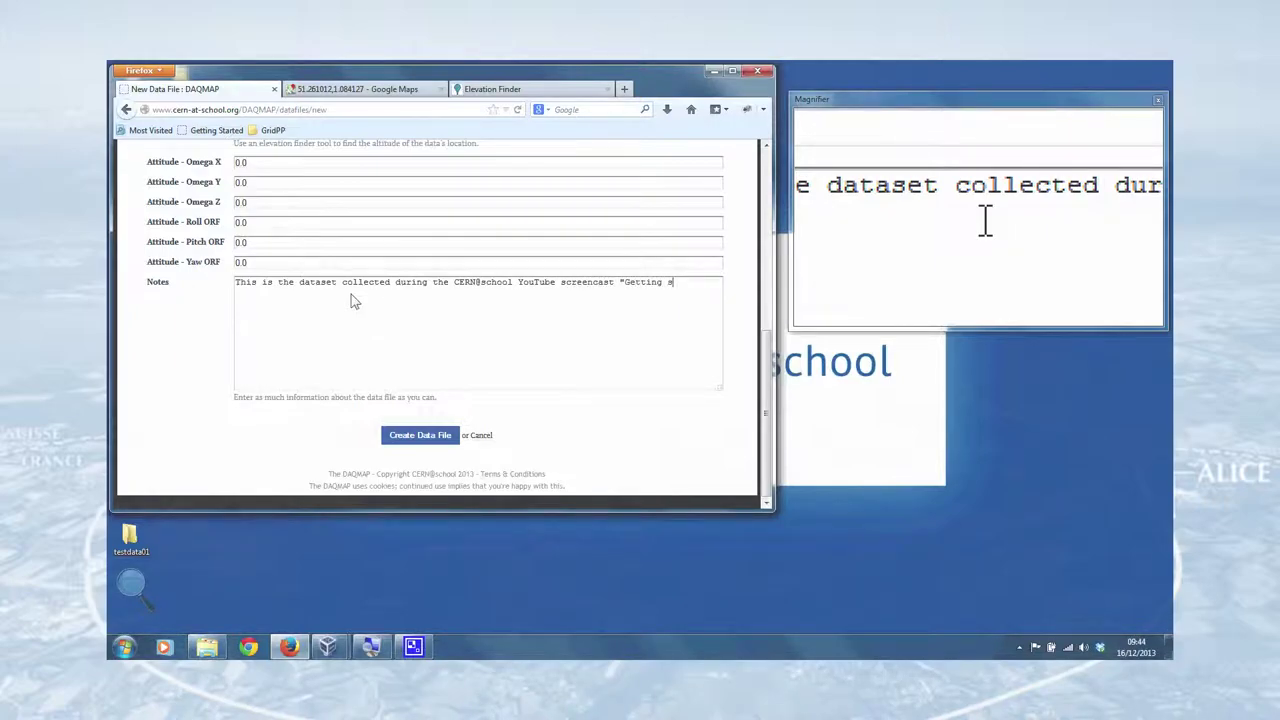
type("with the MX-10\".")
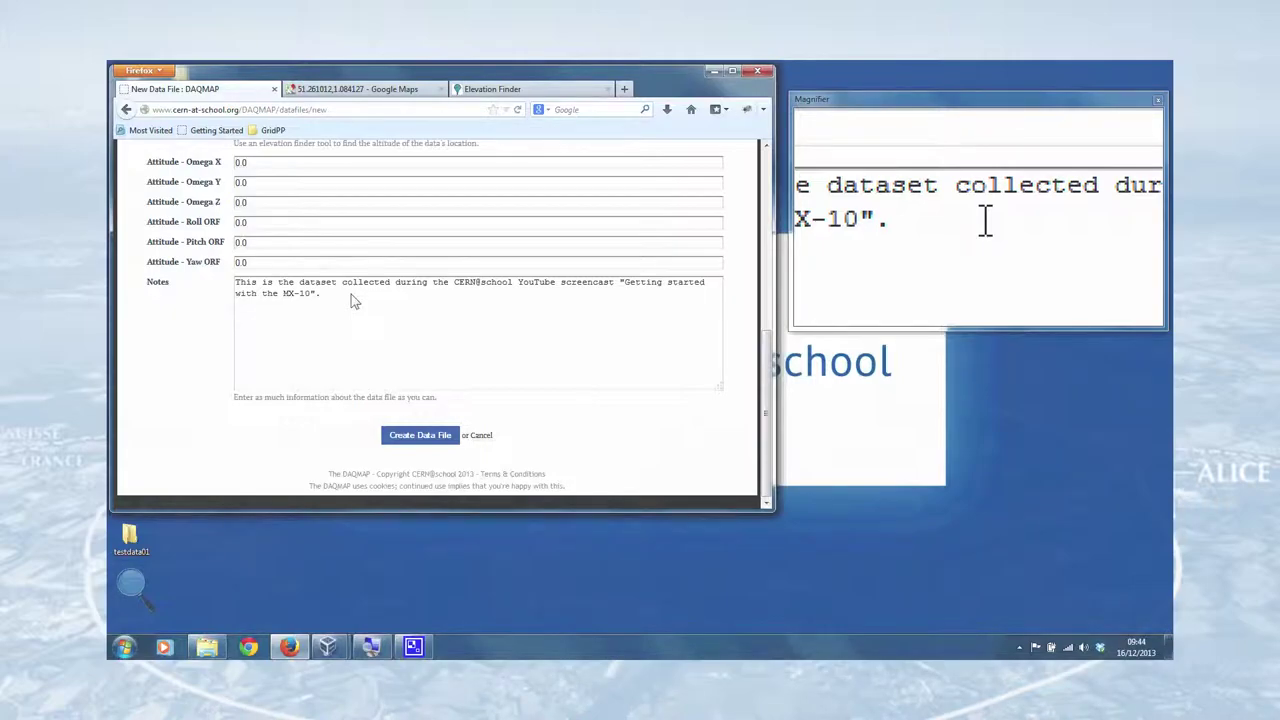
- Finish the Notes: detector exposed to a KCl source for three five-second frames, 15 seconds of data
type("The detector was exposed to")
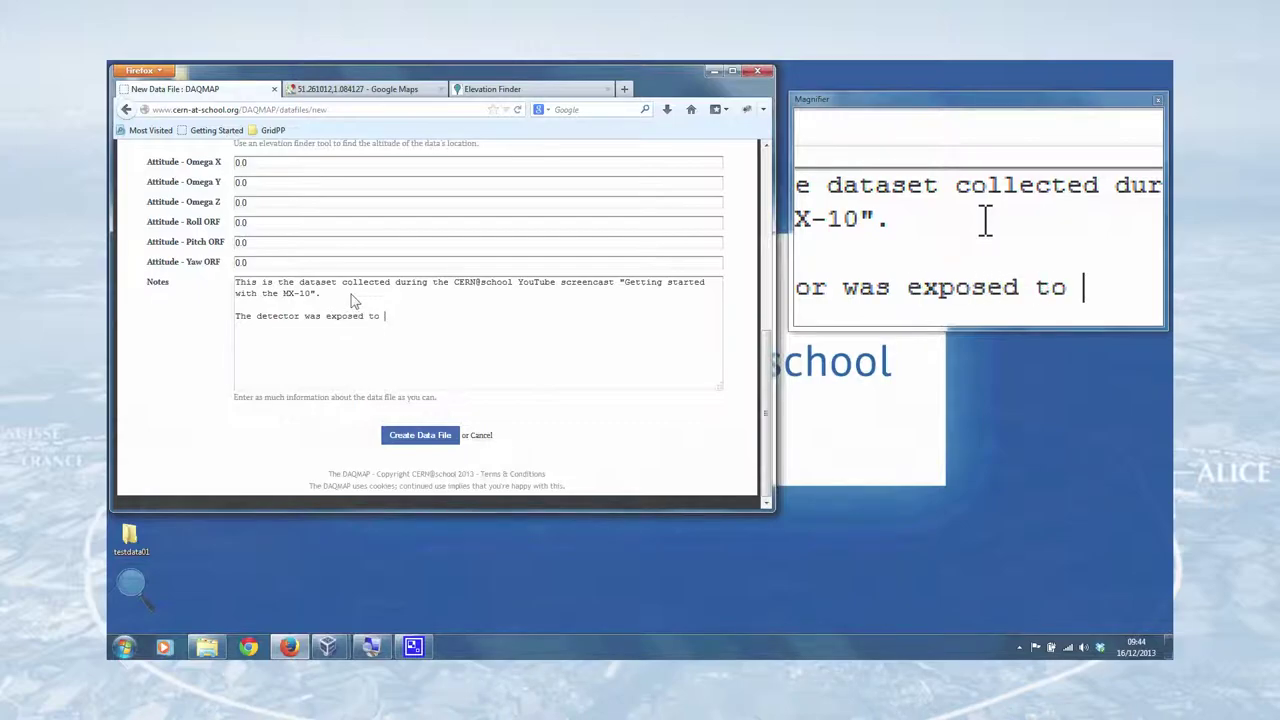
type("a KCl sour")
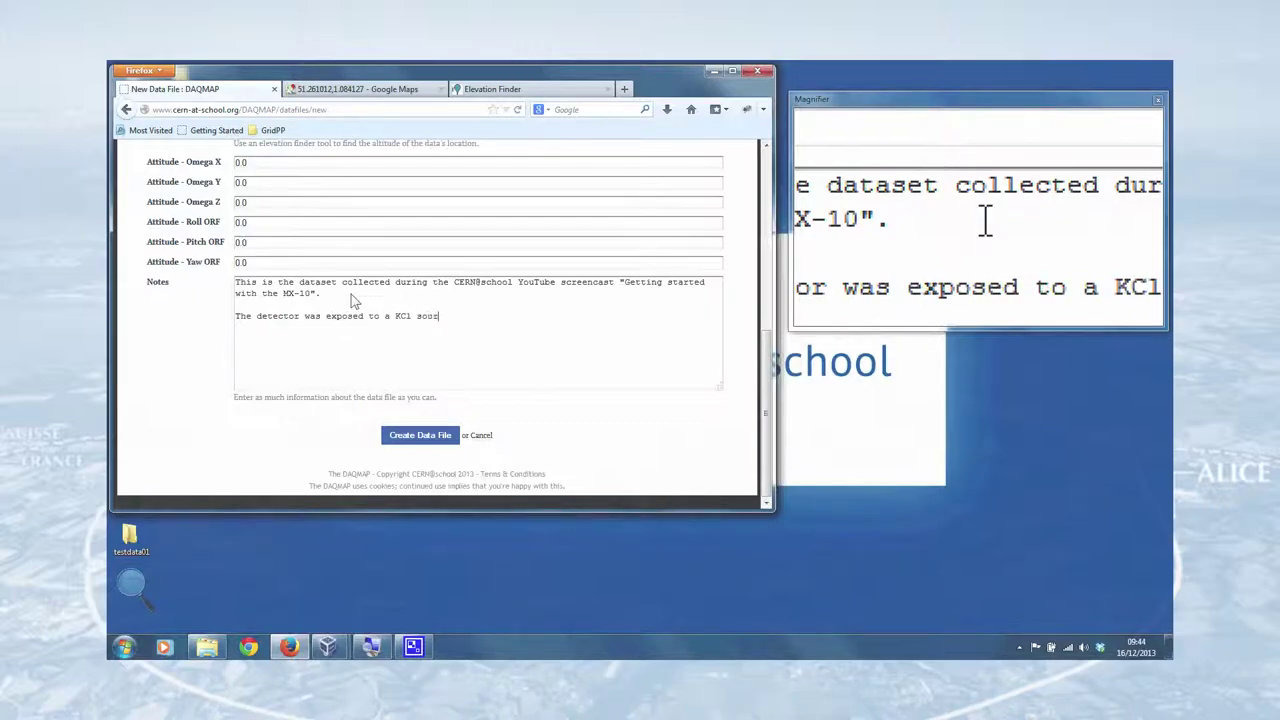
type("ce for three frames , each lasting five seconds")
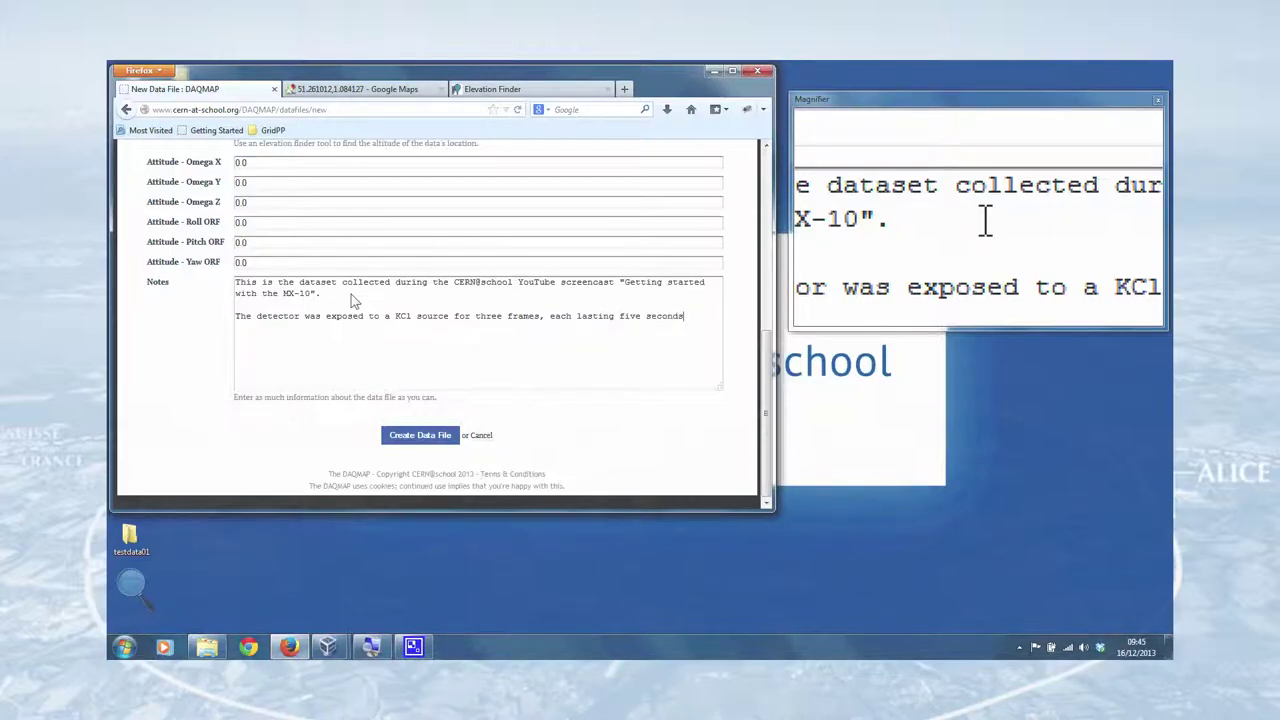
type("15 seconds of data")
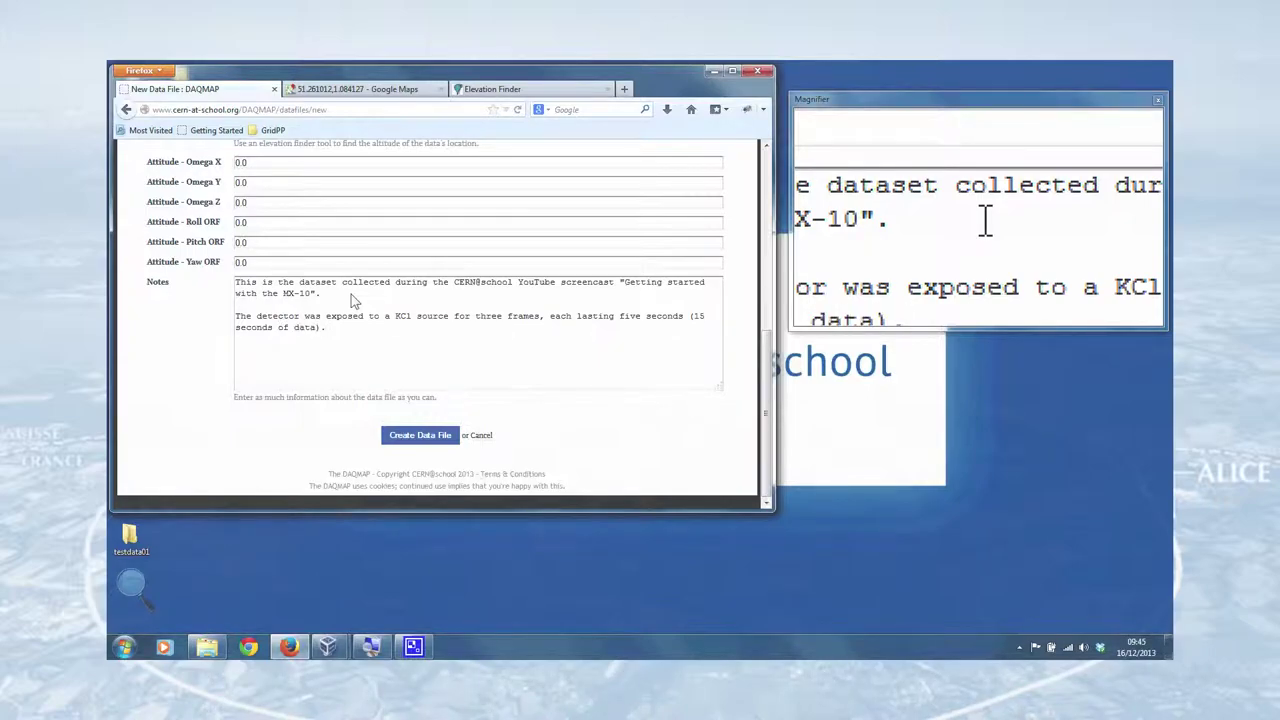
type(").")
scroll(351, 294, "up", 5)
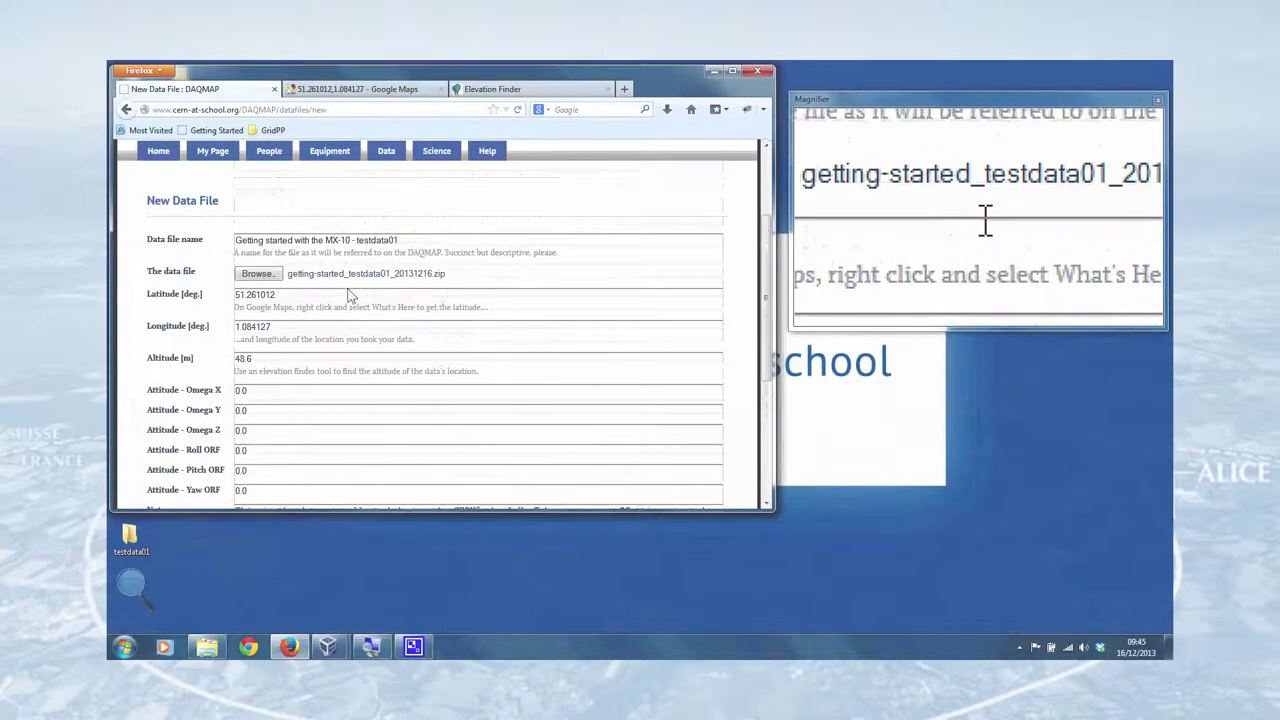
scroll(385, 300, "down", 5)
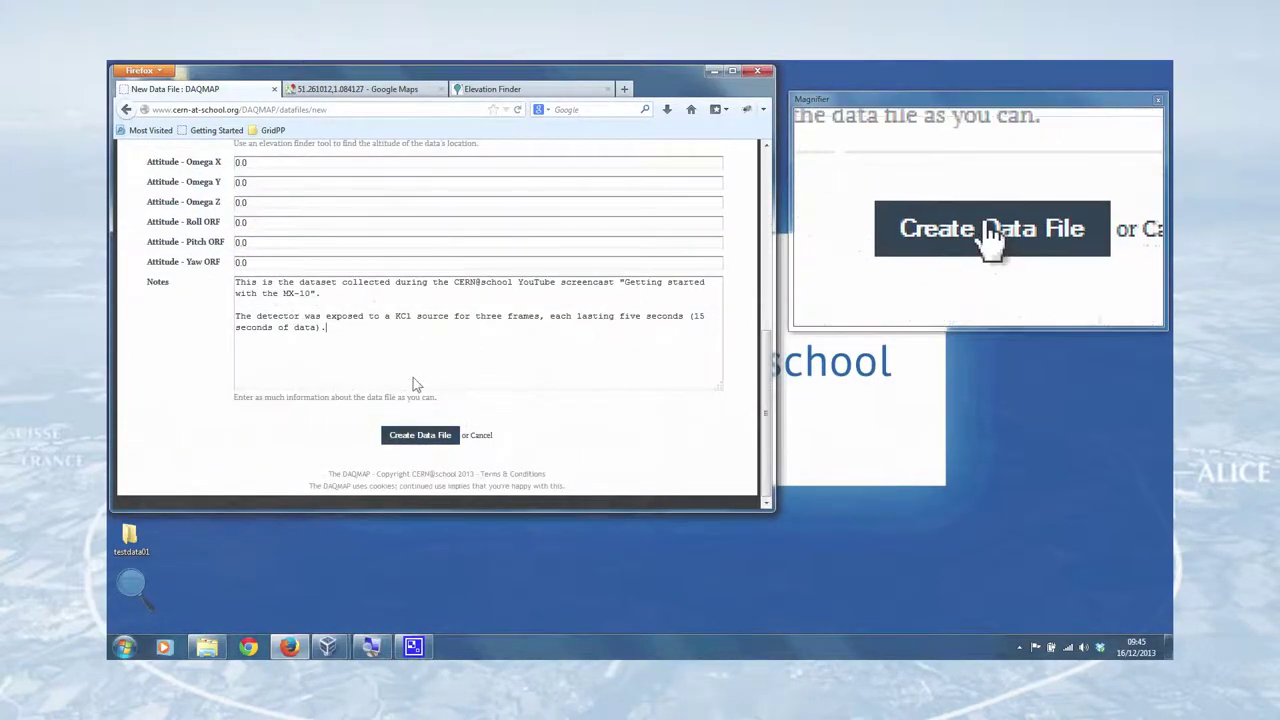
scroll(413, 377, "up", 5)
- Review the Getting started with the MX-10 - testdata01 file details and process the file
scroll(429, 380, "down", 5)
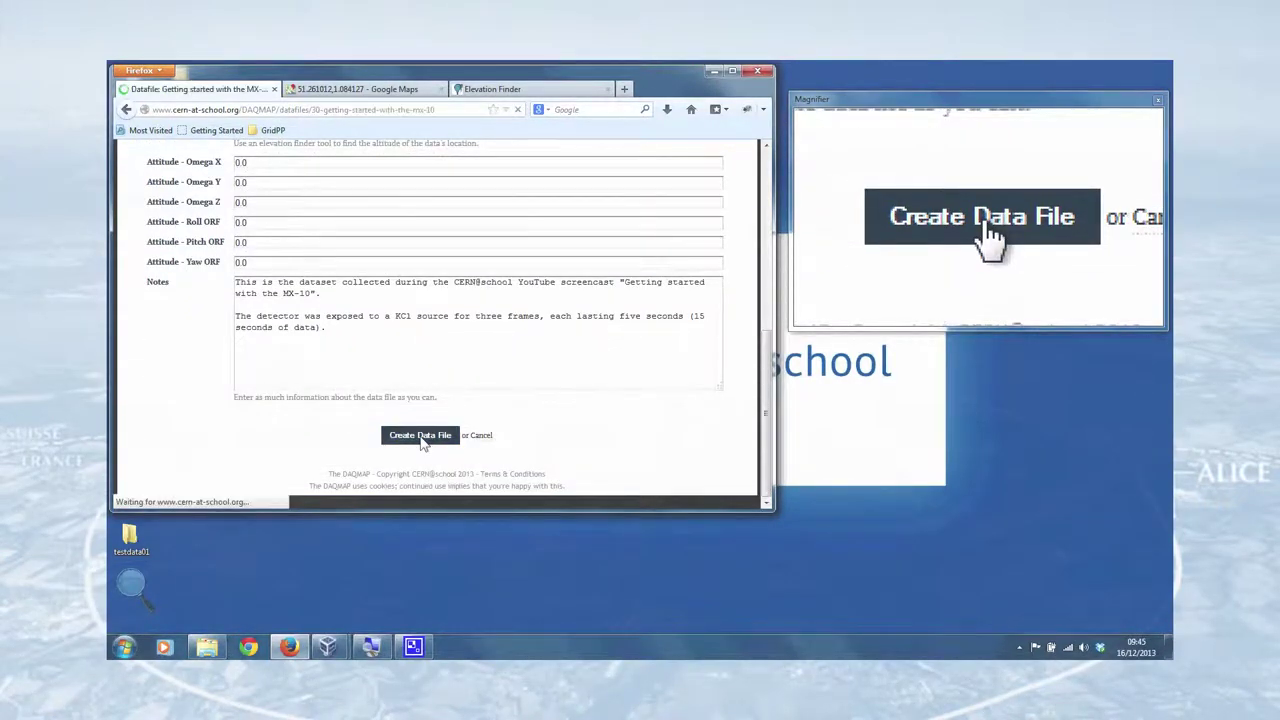
scroll(438, 365, "down", 4)
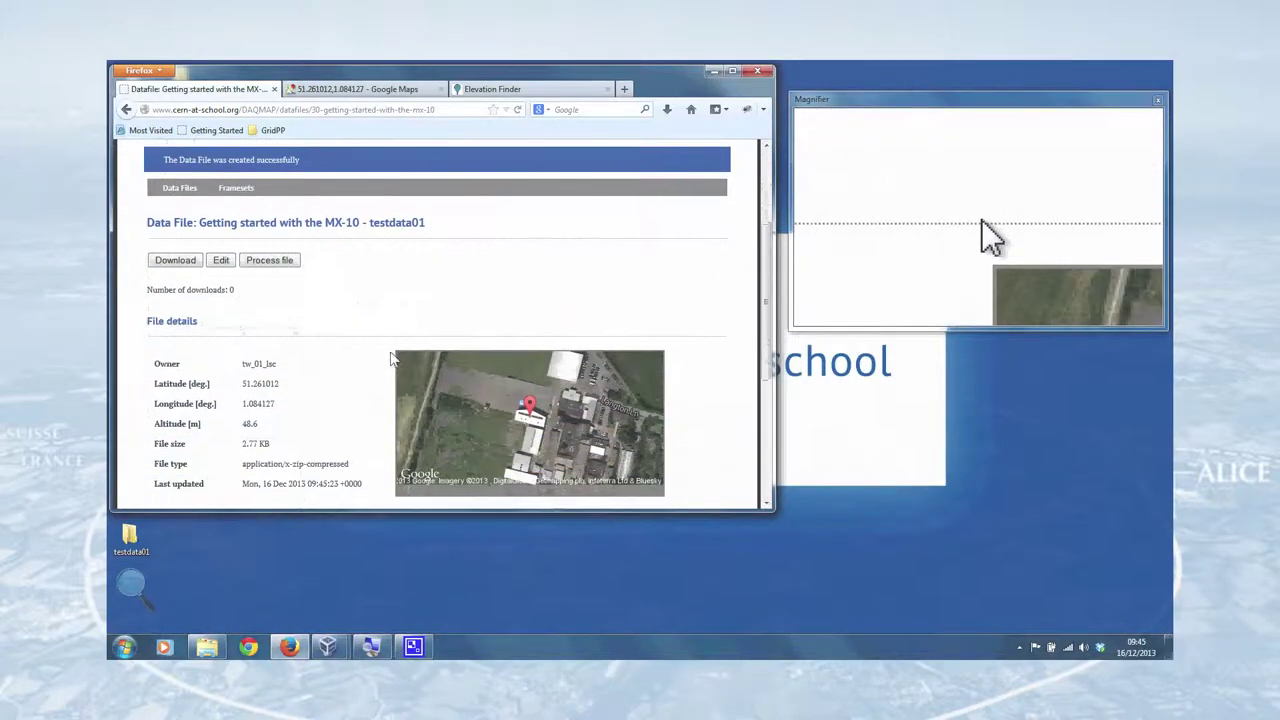
scroll(376, 334, "down", 2)
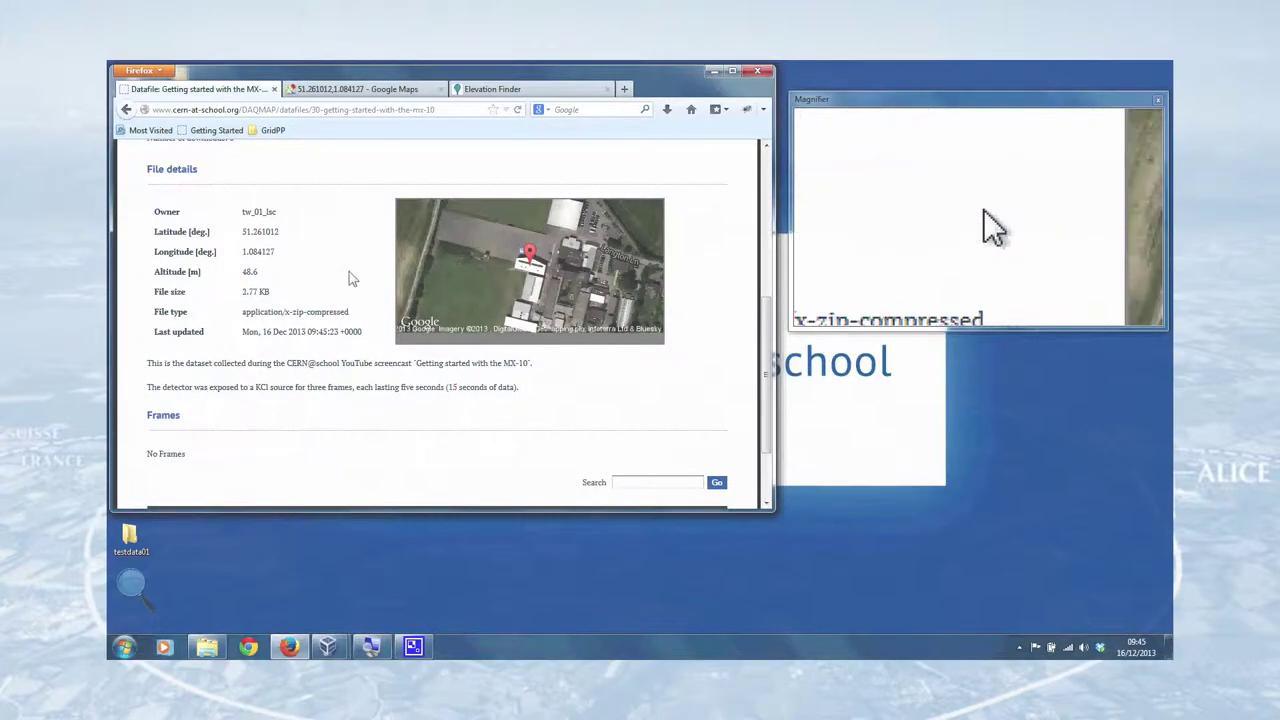
scroll(350, 275, "down", 2)
scroll(202, 308, "down", 1)
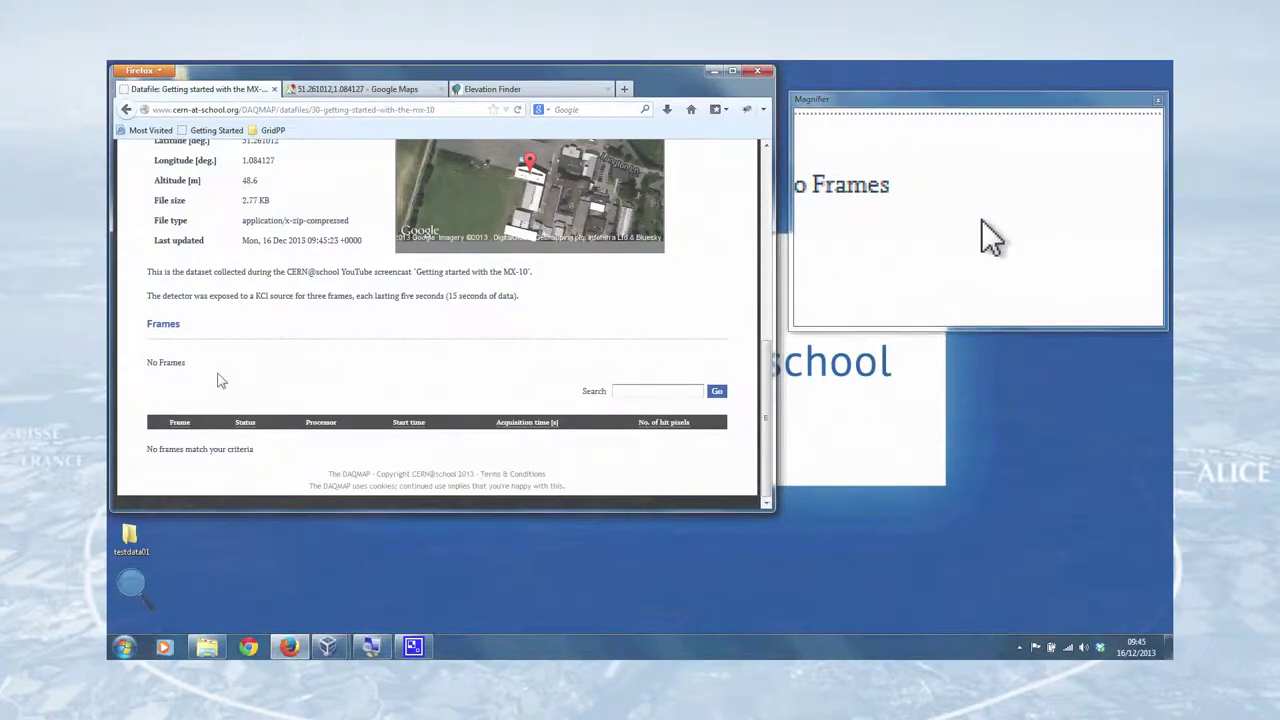
scroll(295, 352, "up", 8)
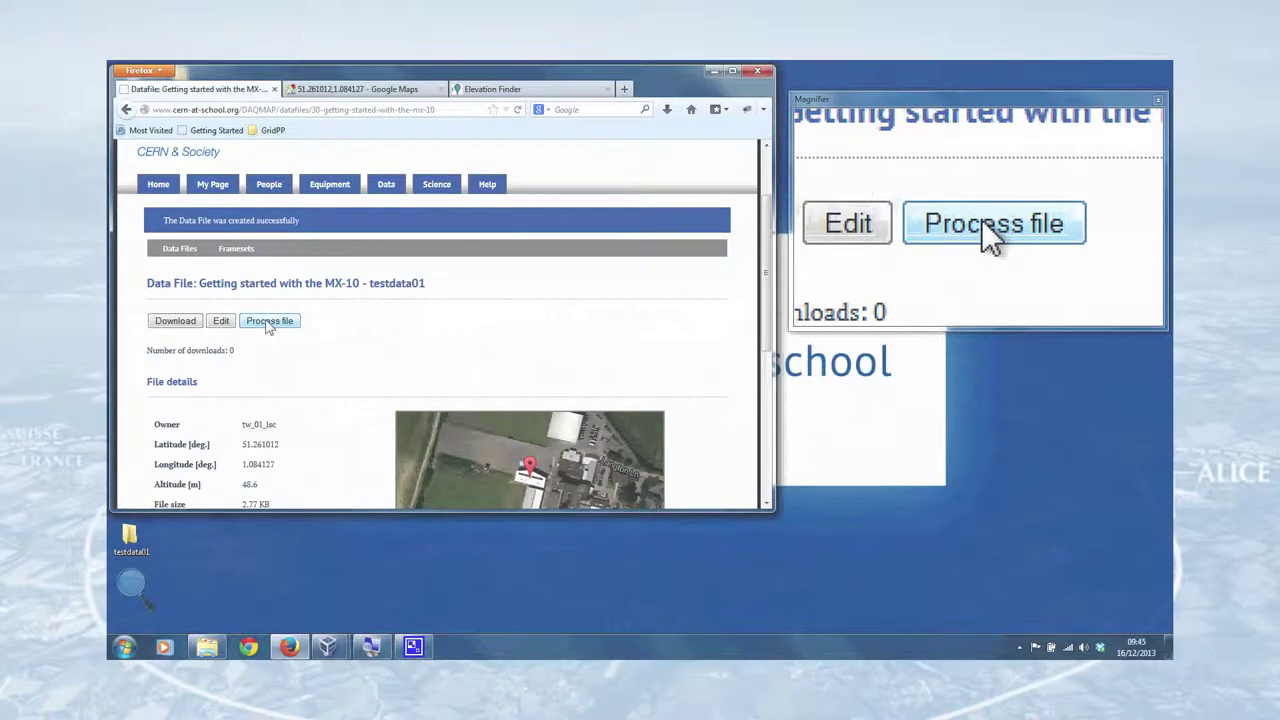
left_click(268, 322)
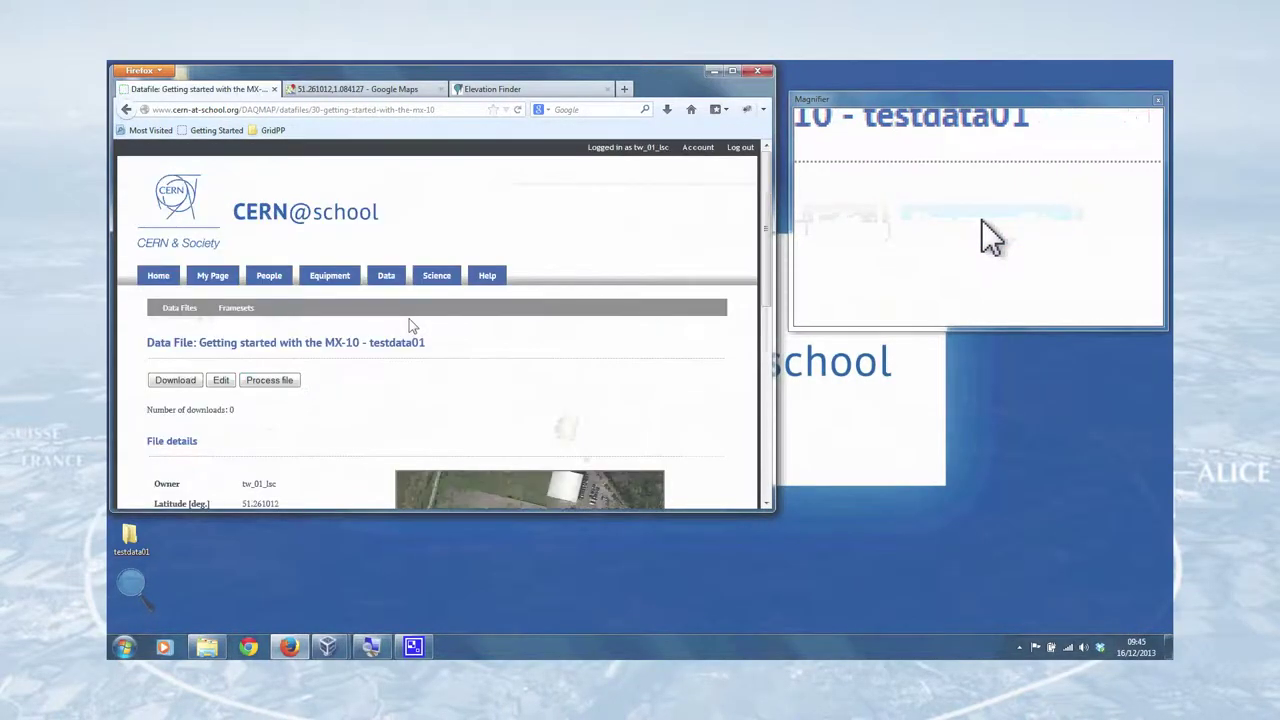
- Scroll to the Frames table listing frames _000000 to _000002, each Unprocessed at 5.0 s
scroll(370, 365, "down", 5)
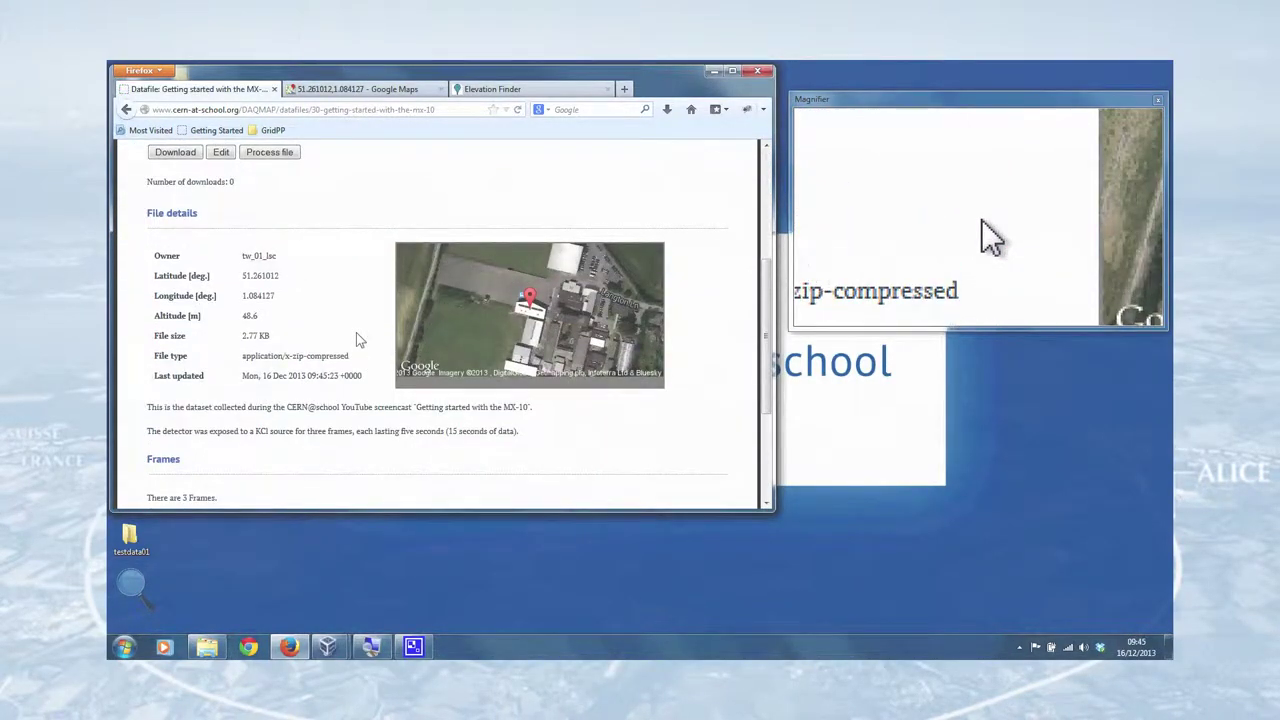
scroll(329, 320, "down", 3)
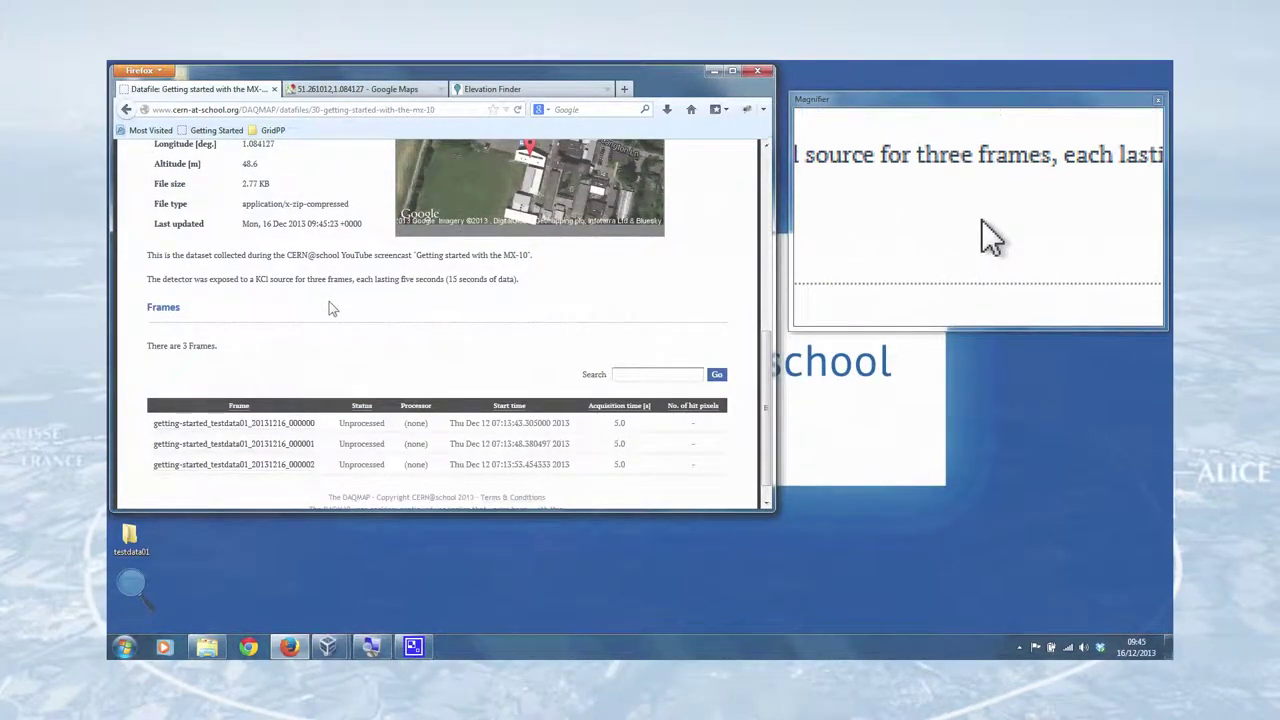
scroll(300, 370, "down", 1)
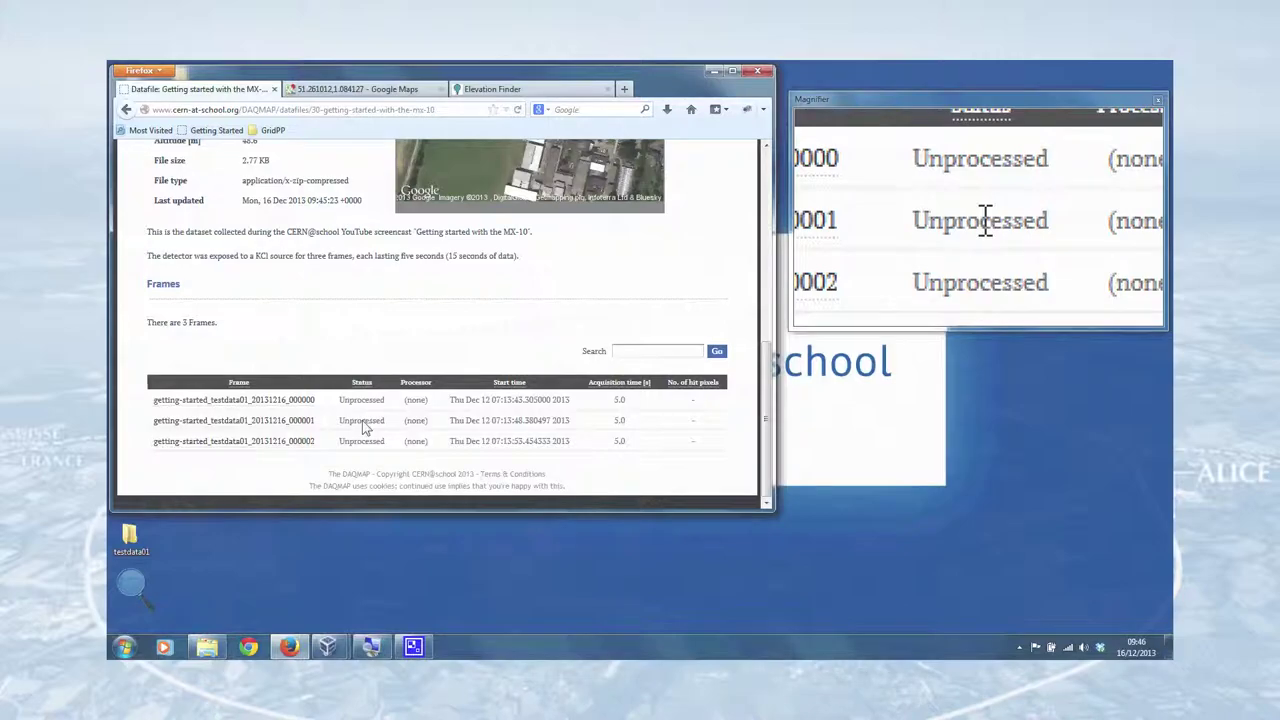
- Open the first frame, getting-started_testdata01_20131216_000000
left_click(267, 401)
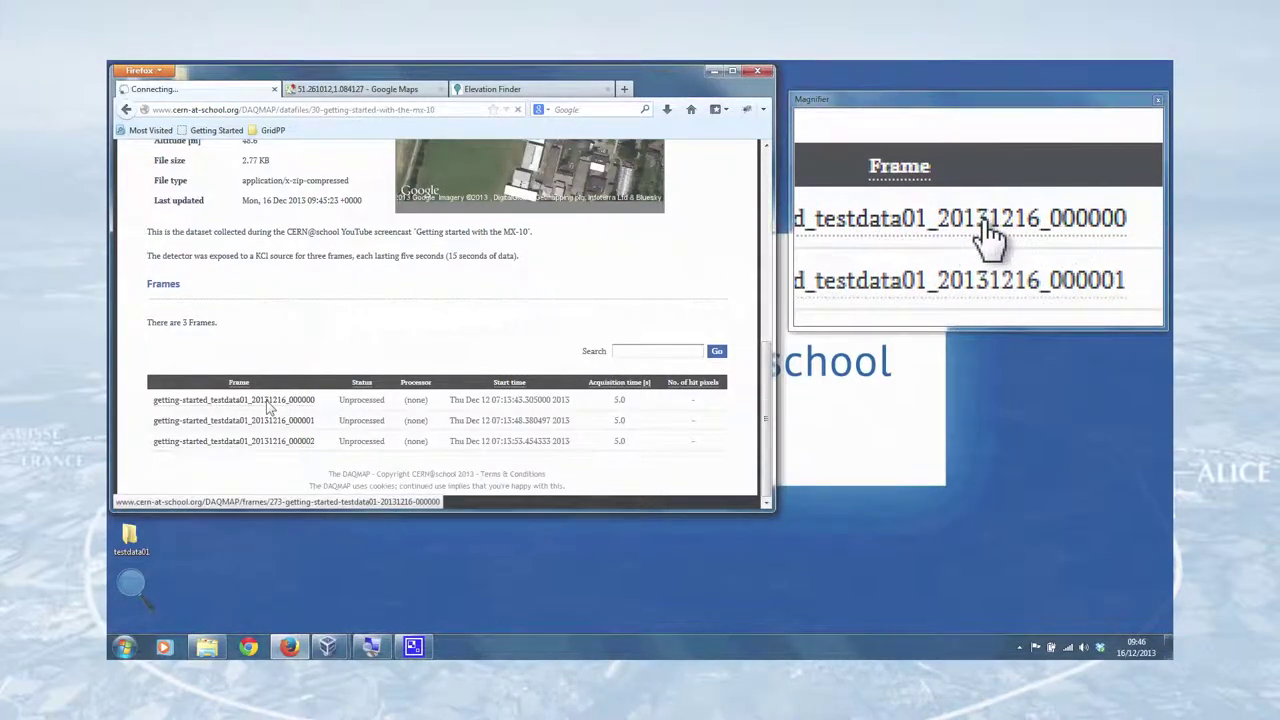
scroll(362, 352, "down", 3)
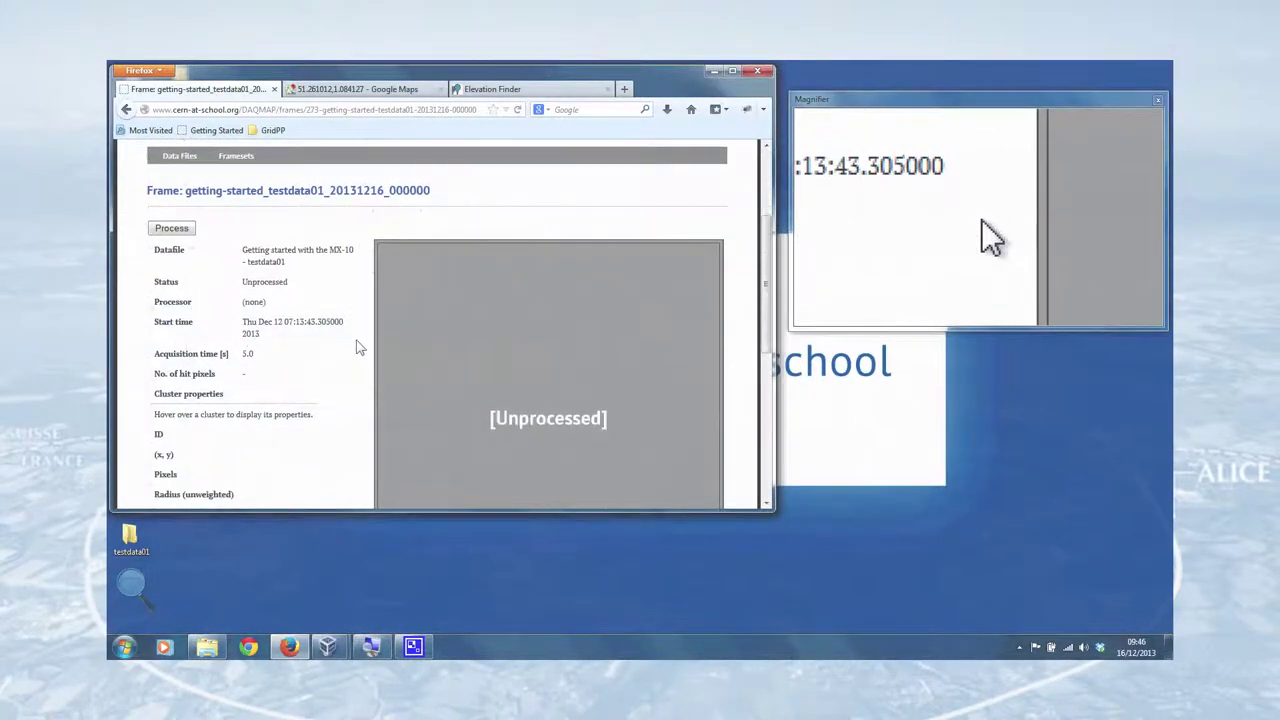
scroll(345, 310, "up", 2)
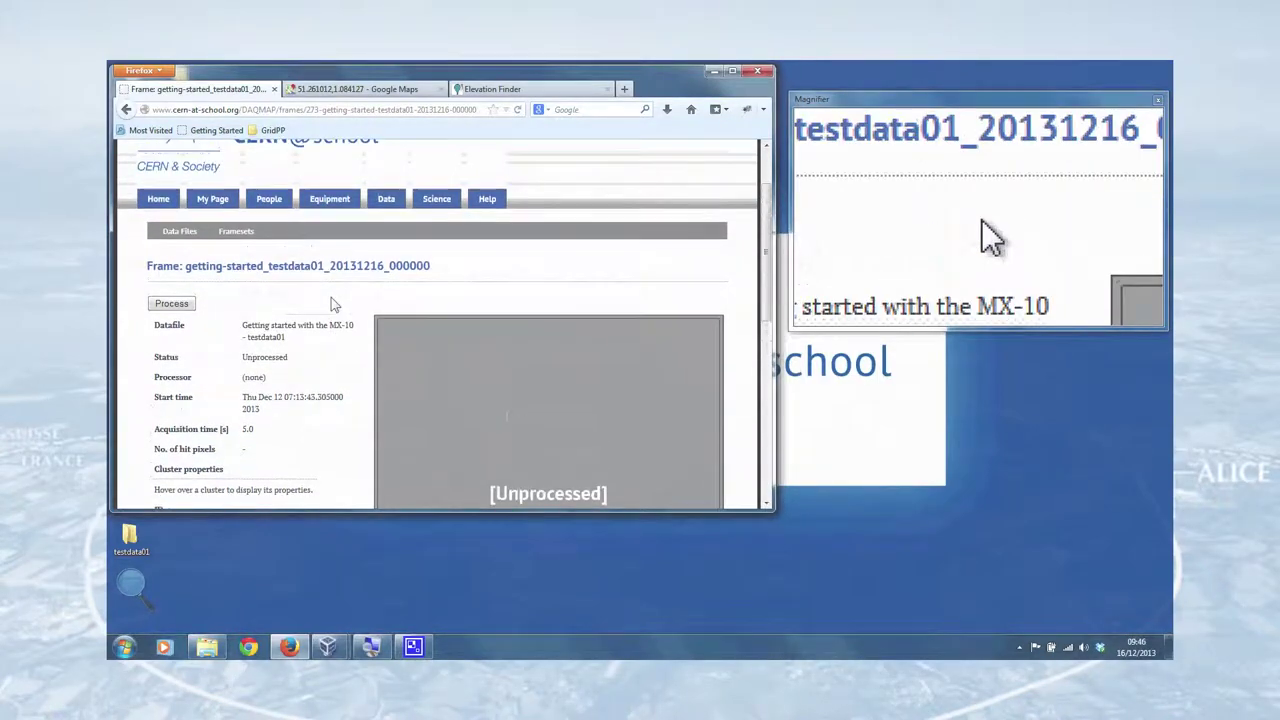
scroll(333, 304, "down", 6)
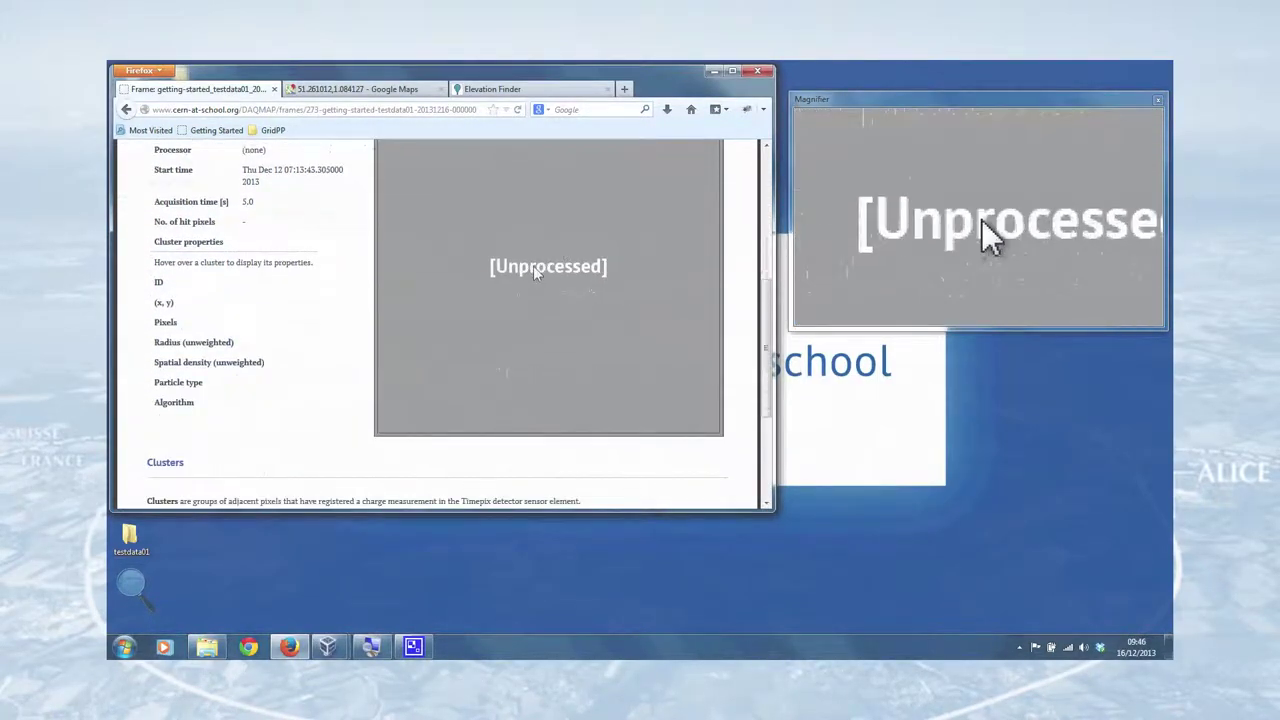
scroll(200, 287, "up", 6)
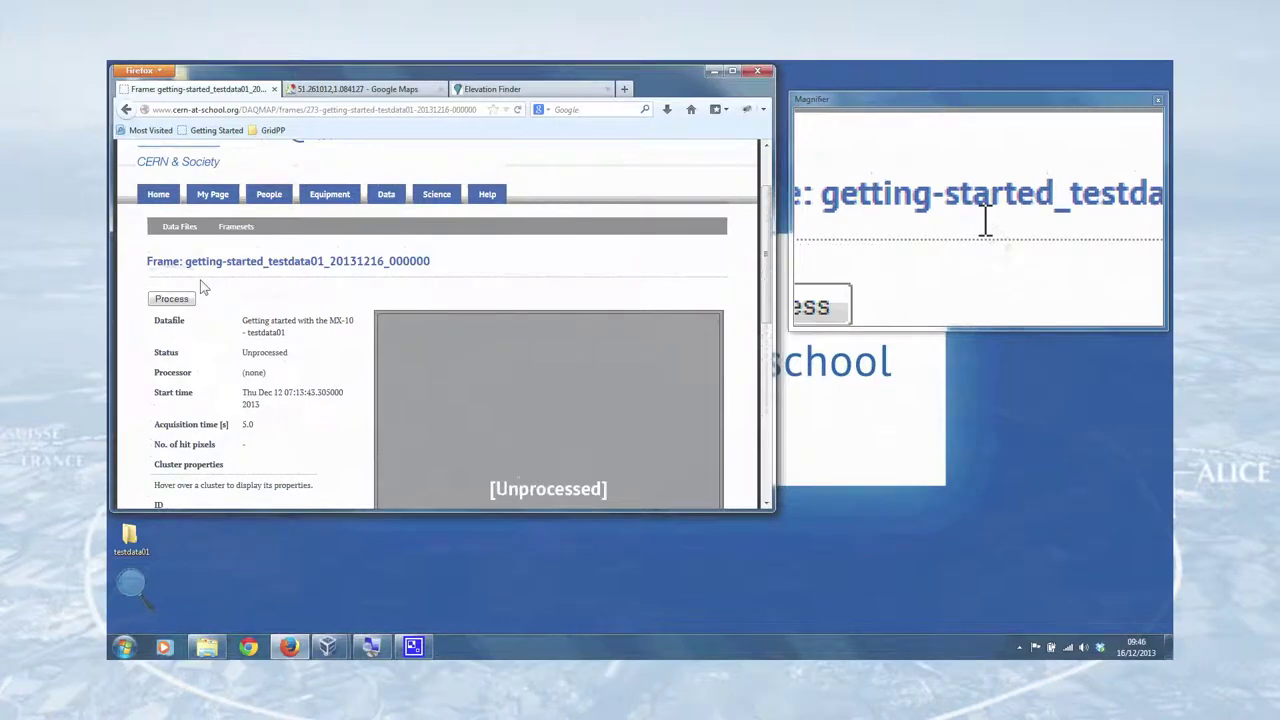
- Process the frame and inspect its 49 hit pixels in five clusters: one alpha, four betas
left_click(171, 298)
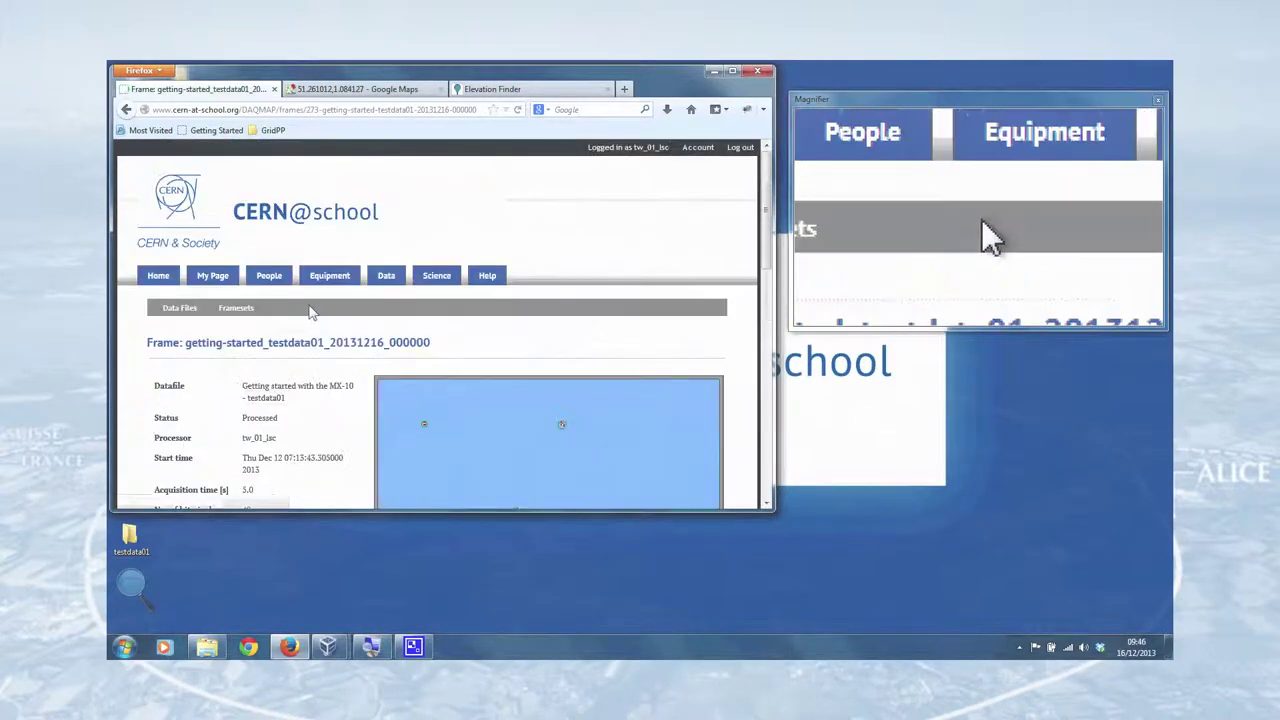
scroll(310, 314, "down", 6)
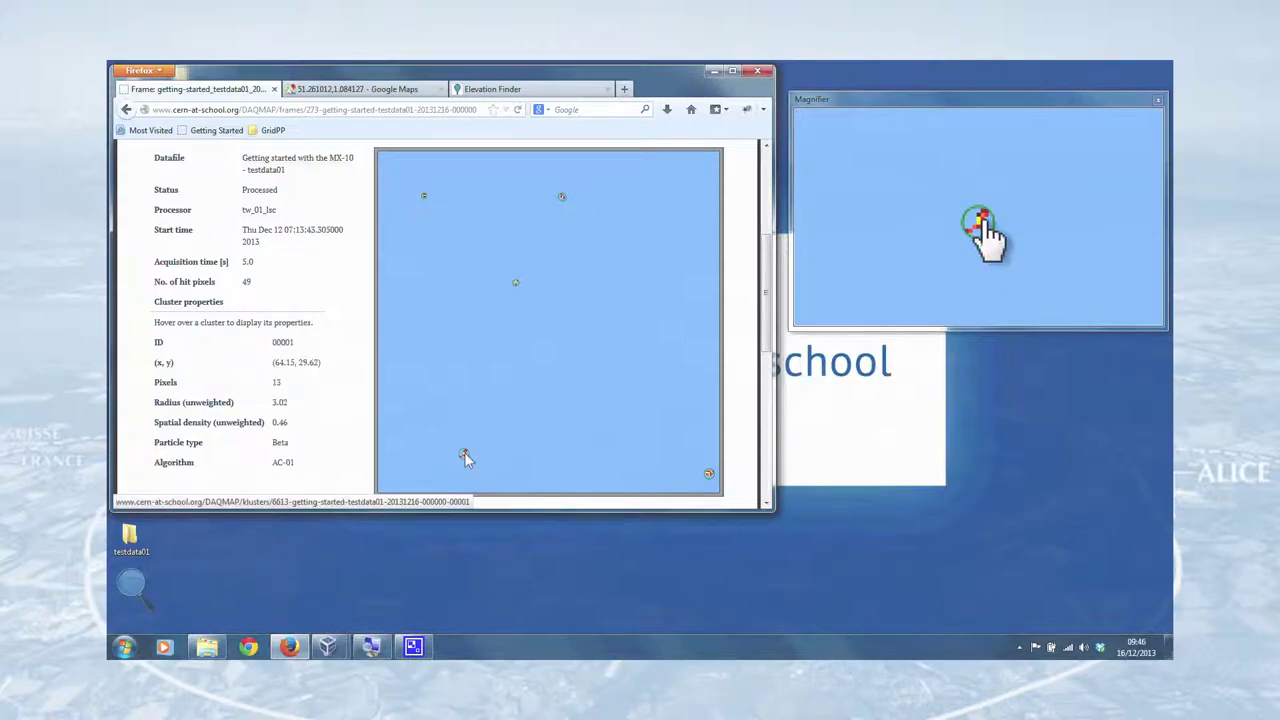
mouse_move(517, 288)
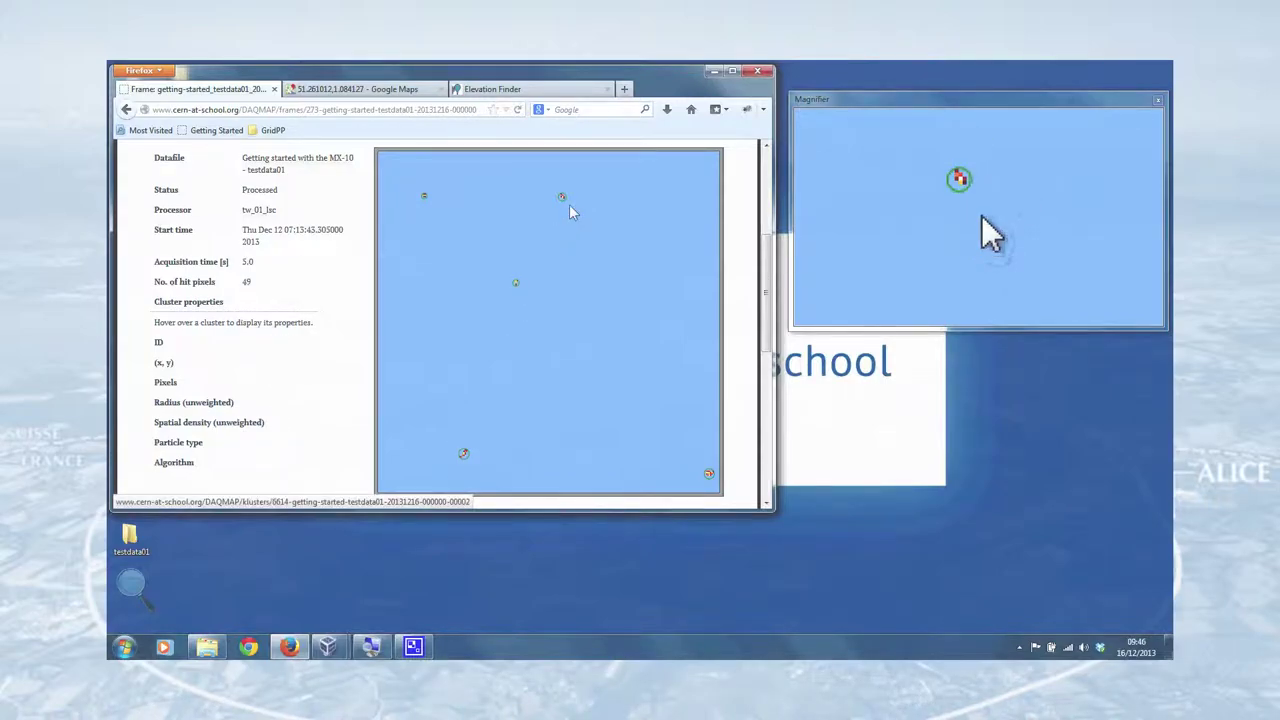
mouse_move(562, 197)
scroll(572, 277, "down", 6)
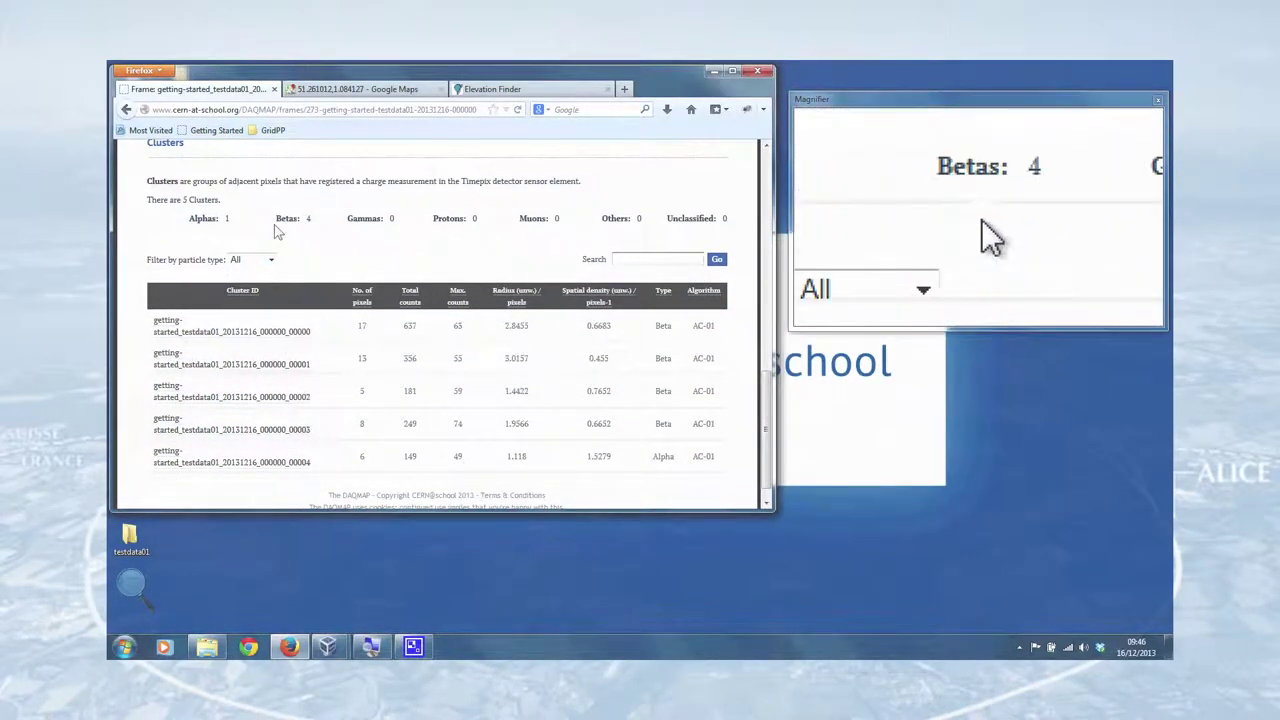
scroll(340, 275, "up", 4)
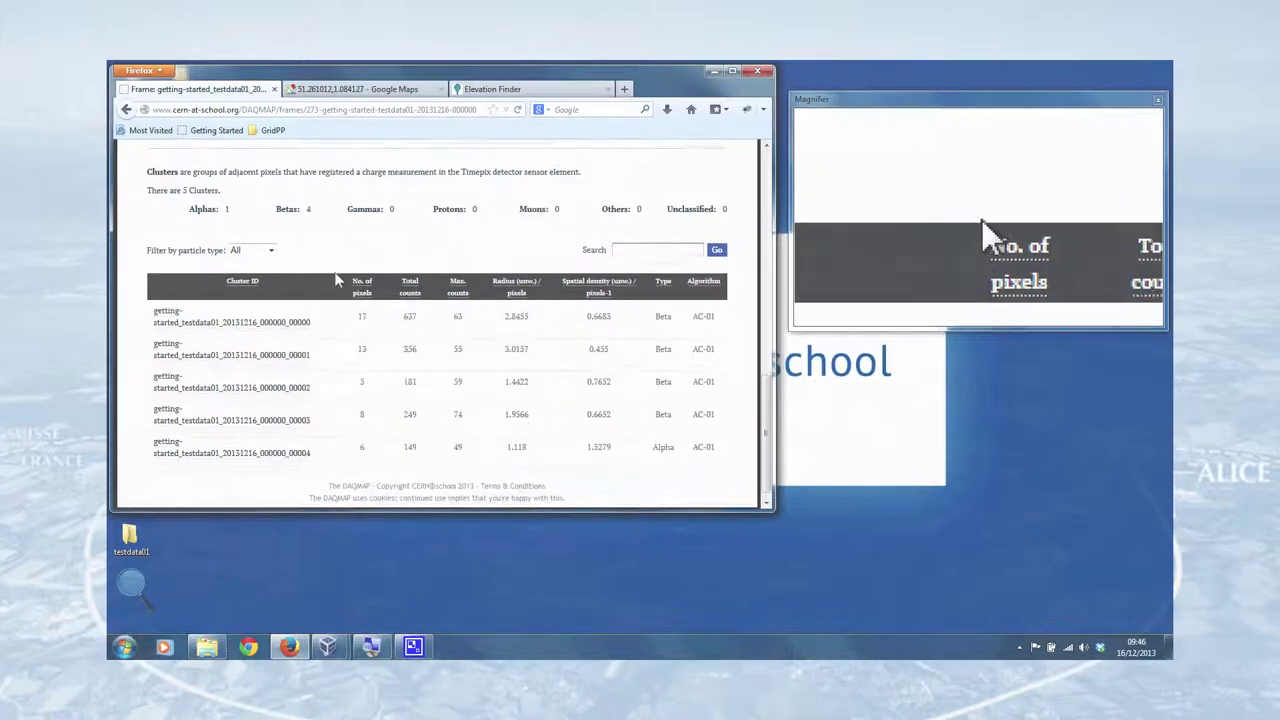
scroll(330, 280, "up", 8)
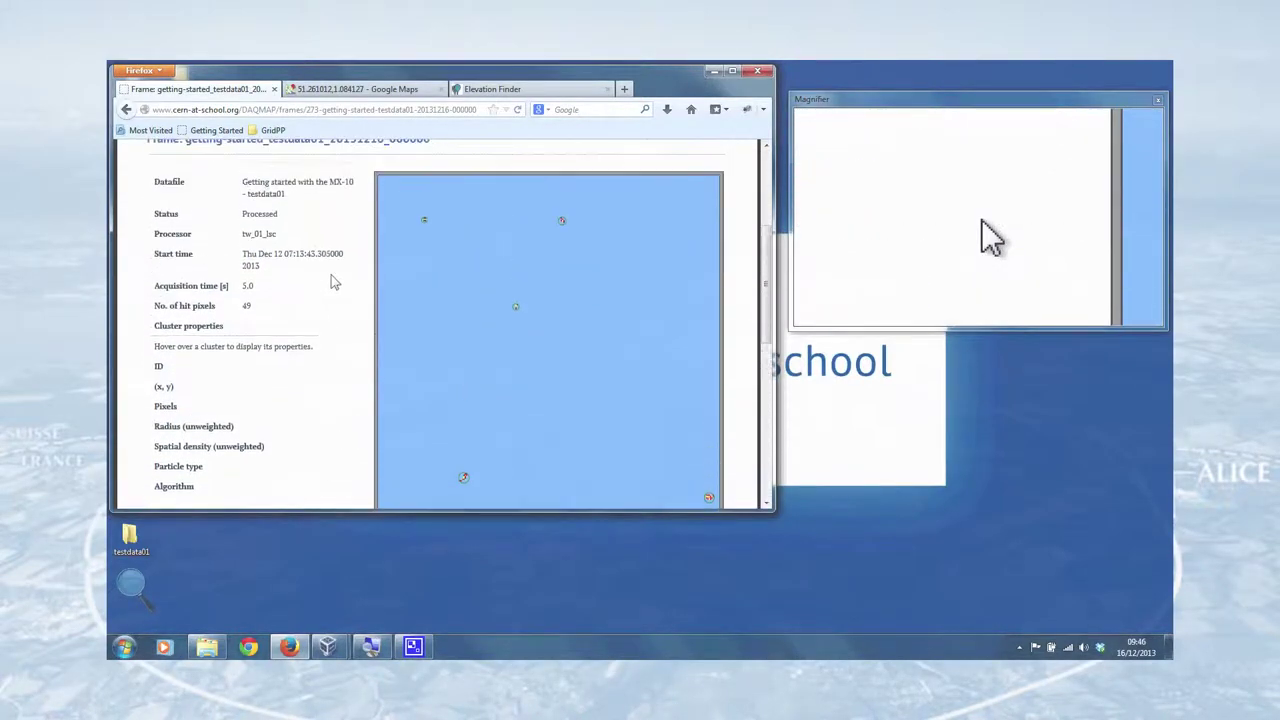
- Return to the data file, open the second frame _000001 and process it
left_click(298, 365)
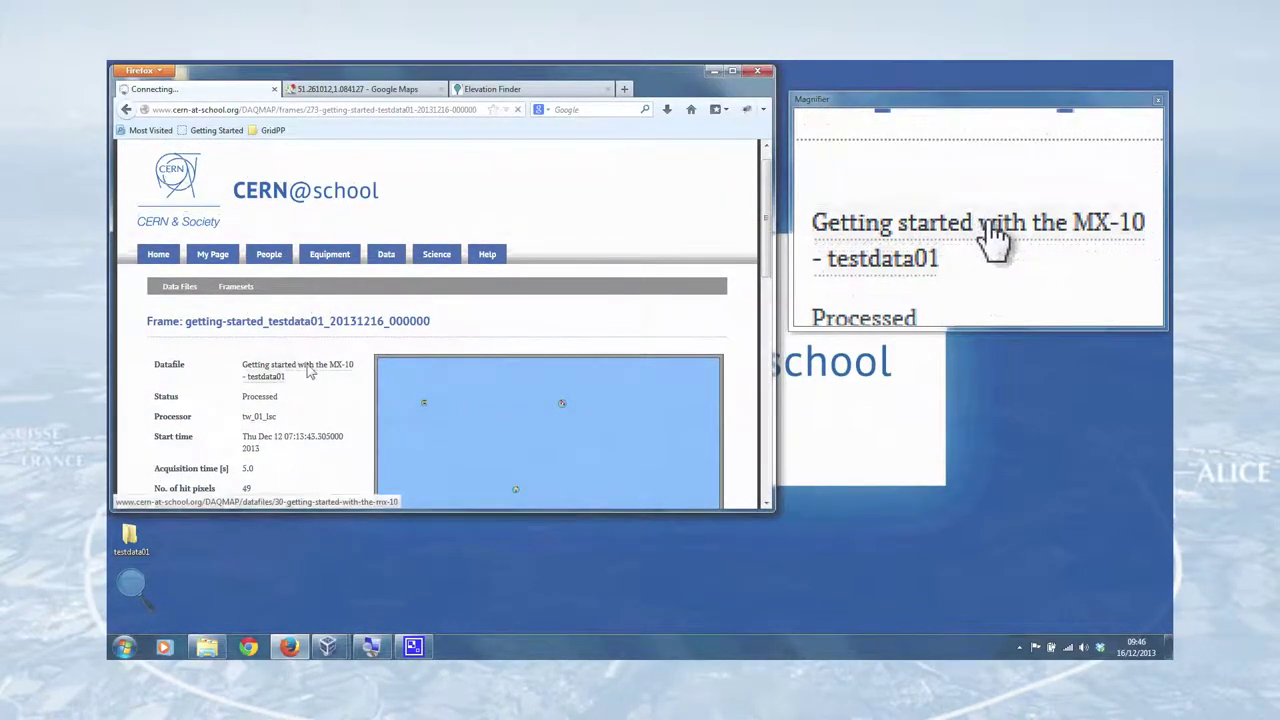
scroll(300, 370, "down", 5)
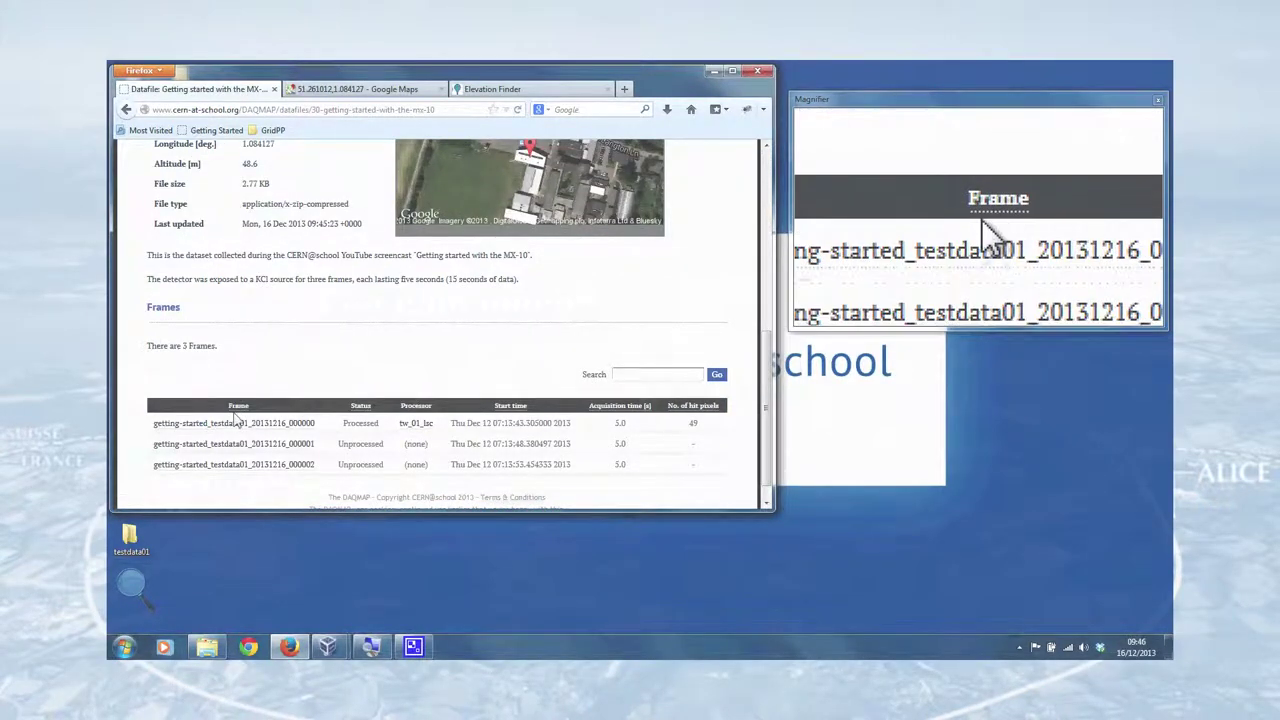
left_click(247, 451)
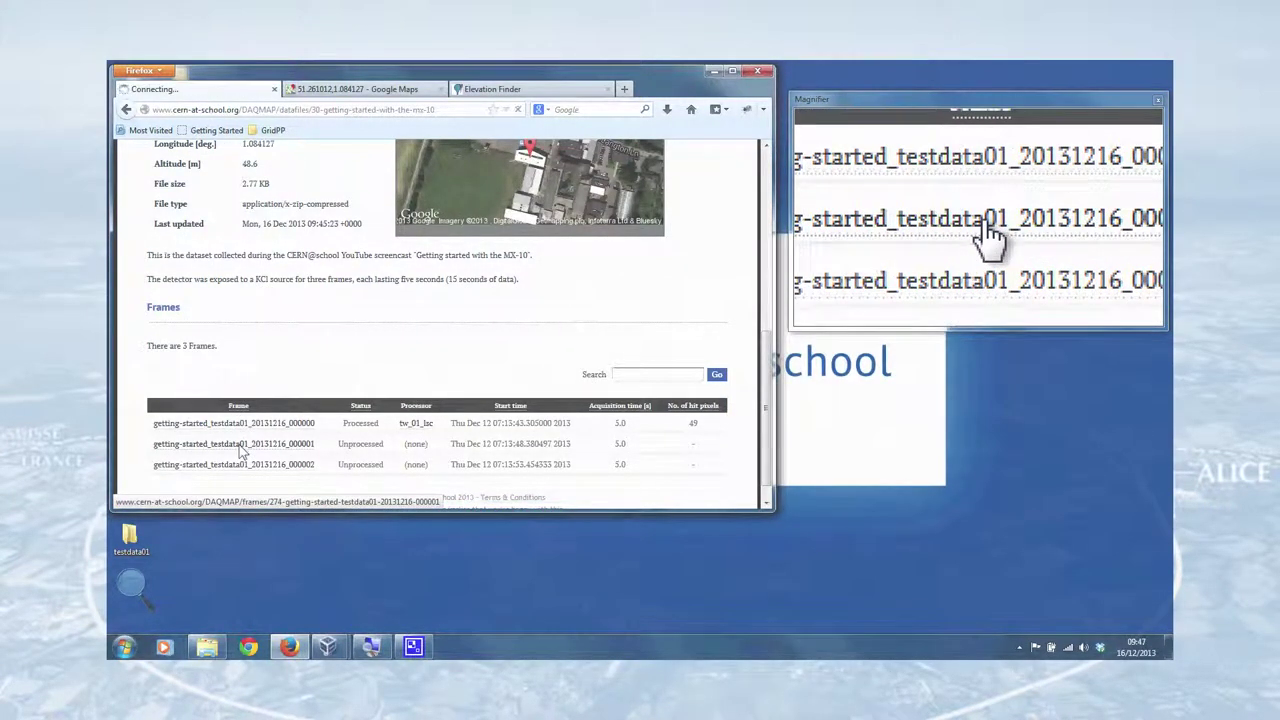
scroll(352, 375, "down", 4)
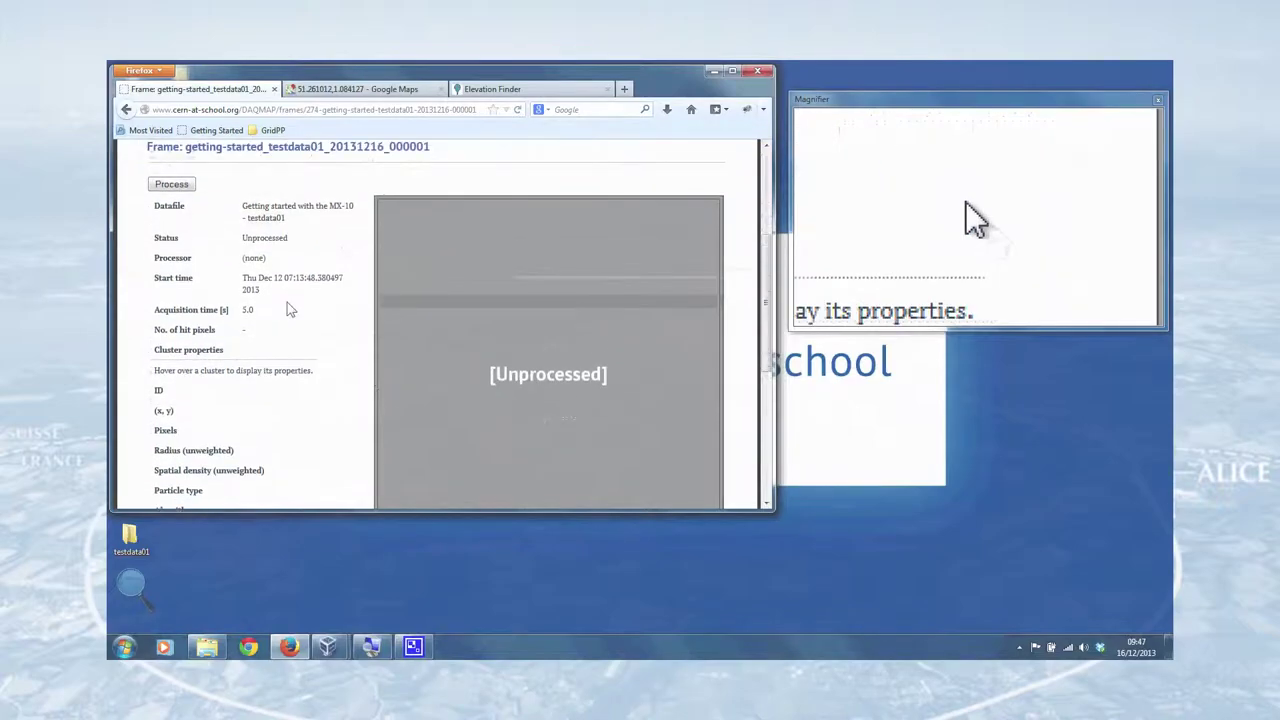
scroll(287, 302, "up", 1)
left_click(171, 228)
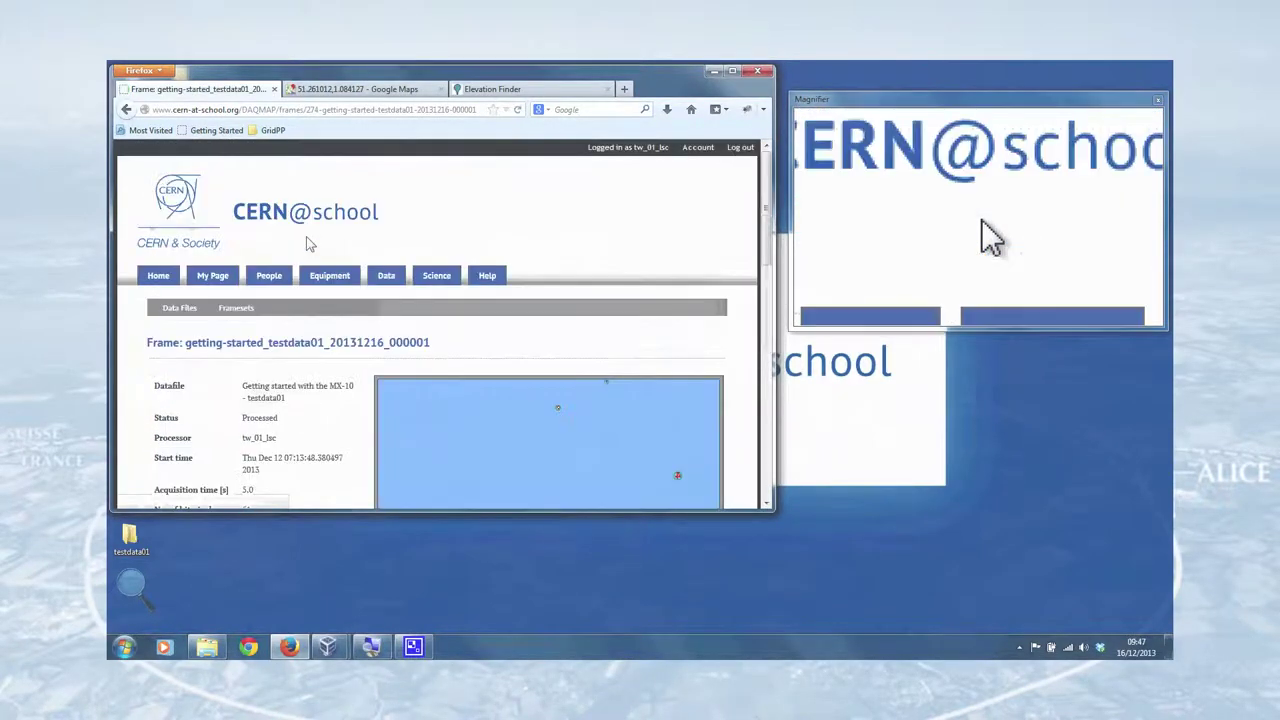
scroll(306, 274, "down", 4)
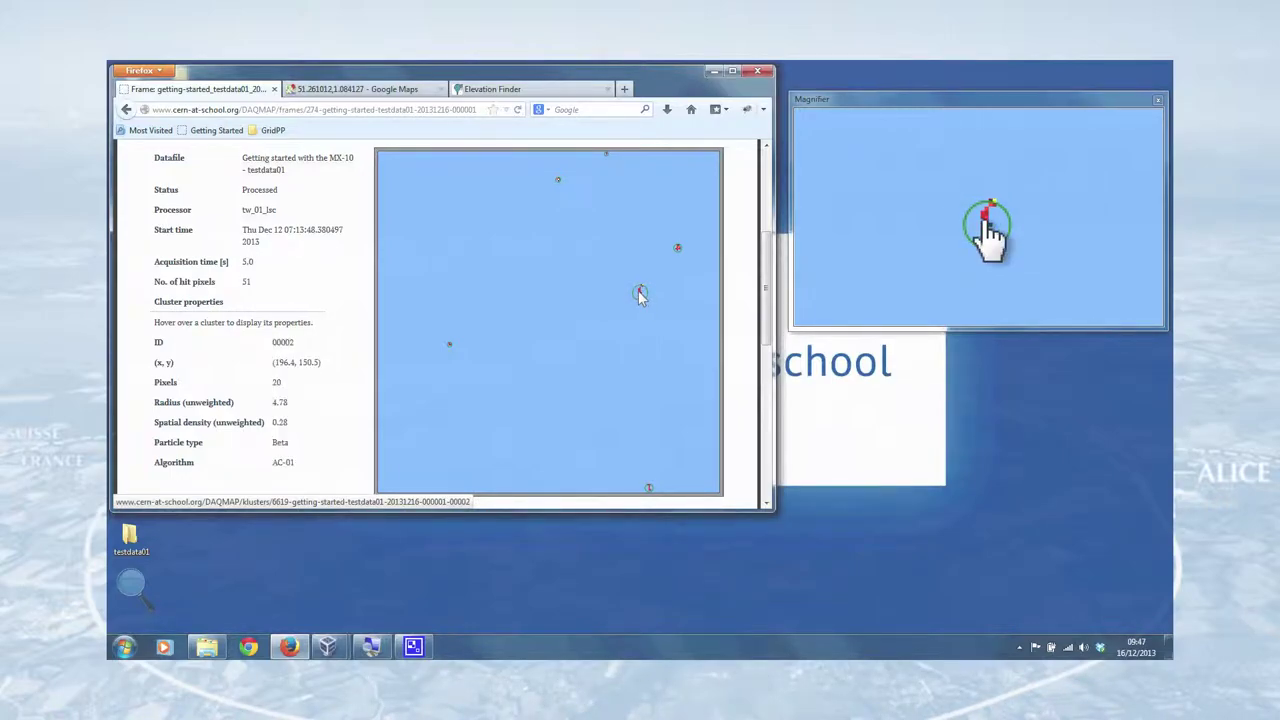
- Inspect the 20-pixel beta cluster _00002, then go back to frame _000001
left_click(641, 294)
scroll(564, 298, "down", 5)
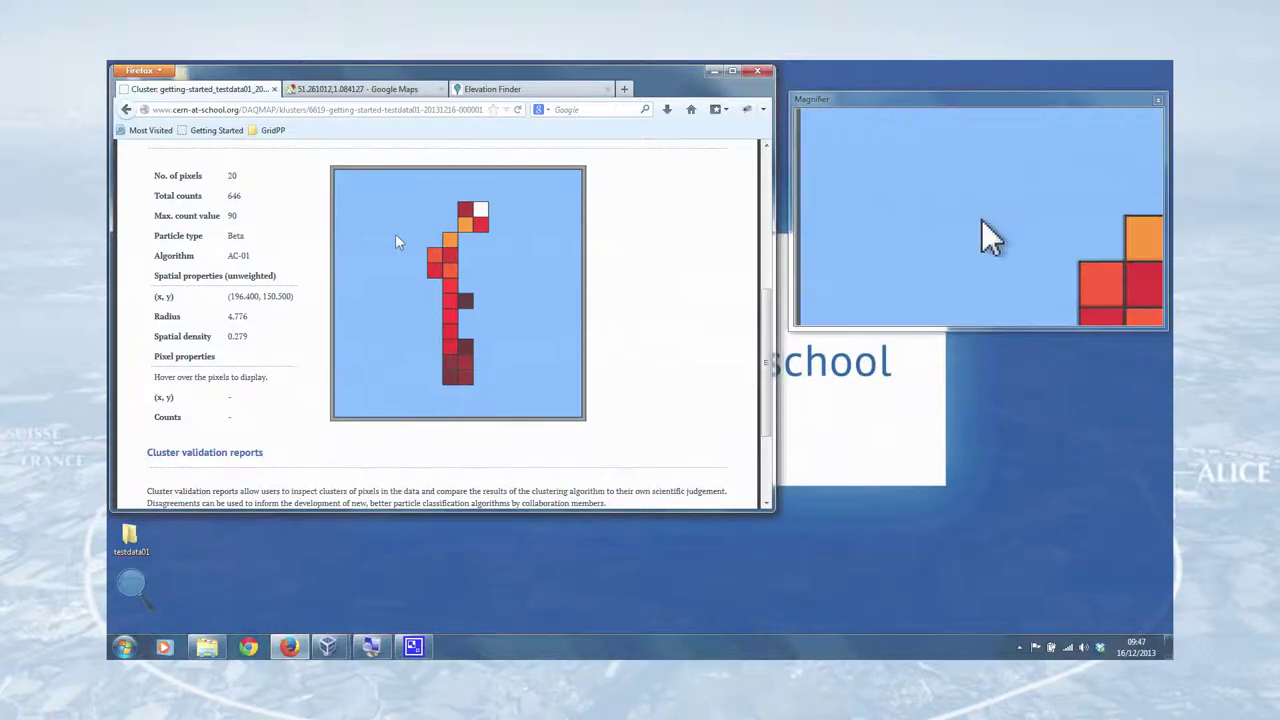
scroll(400, 245, "down", 3)
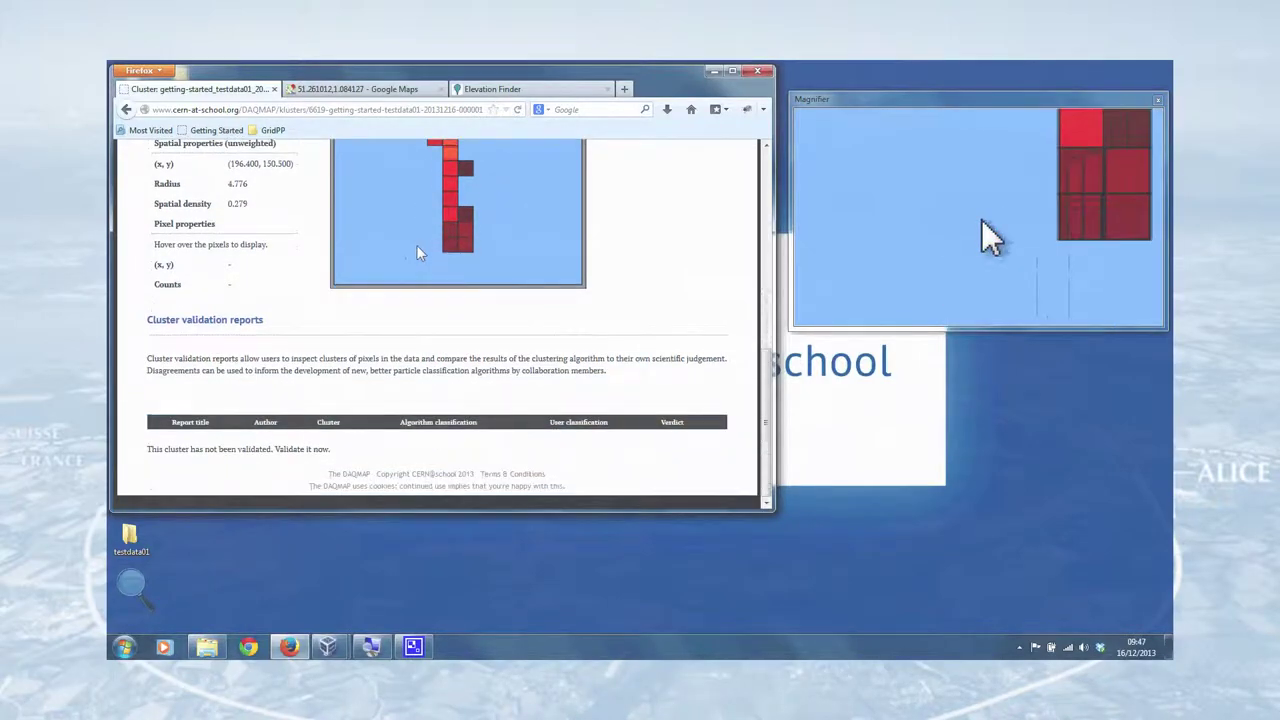
scroll(406, 245, "up", 5)
scroll(400, 250, "up", 2)
scroll(300, 270, "down", 2)
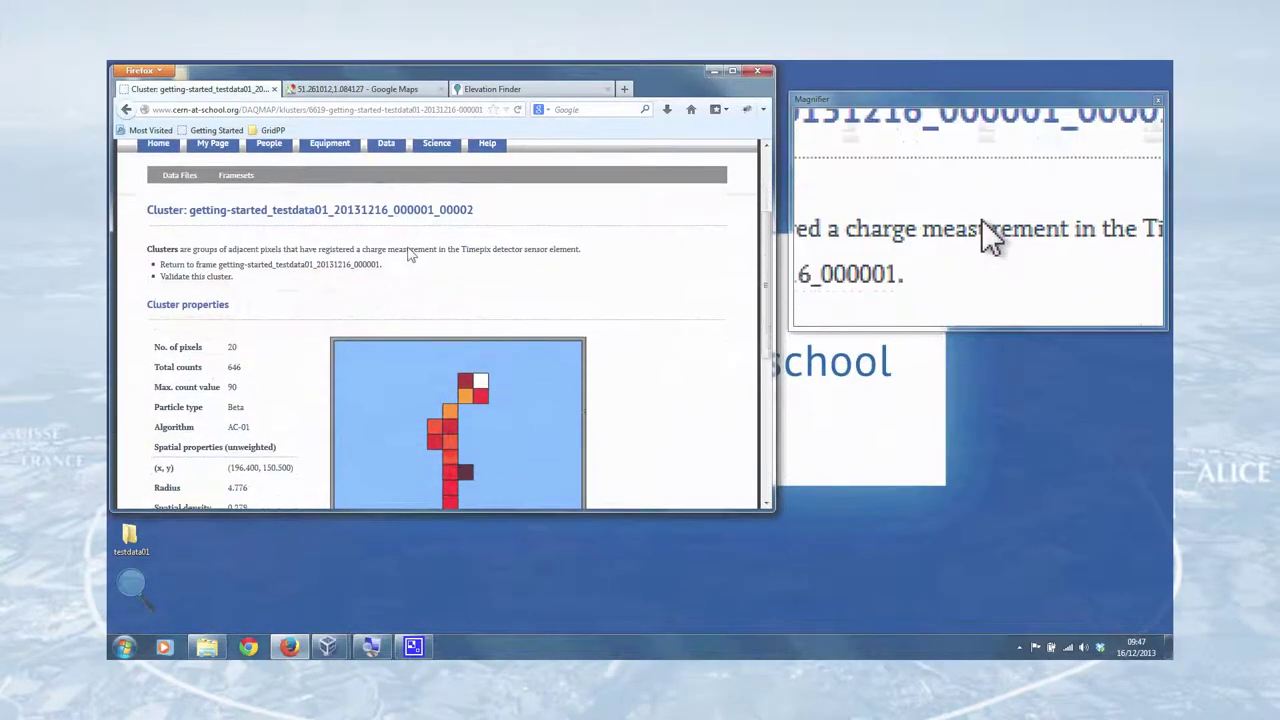
left_click(303, 266)
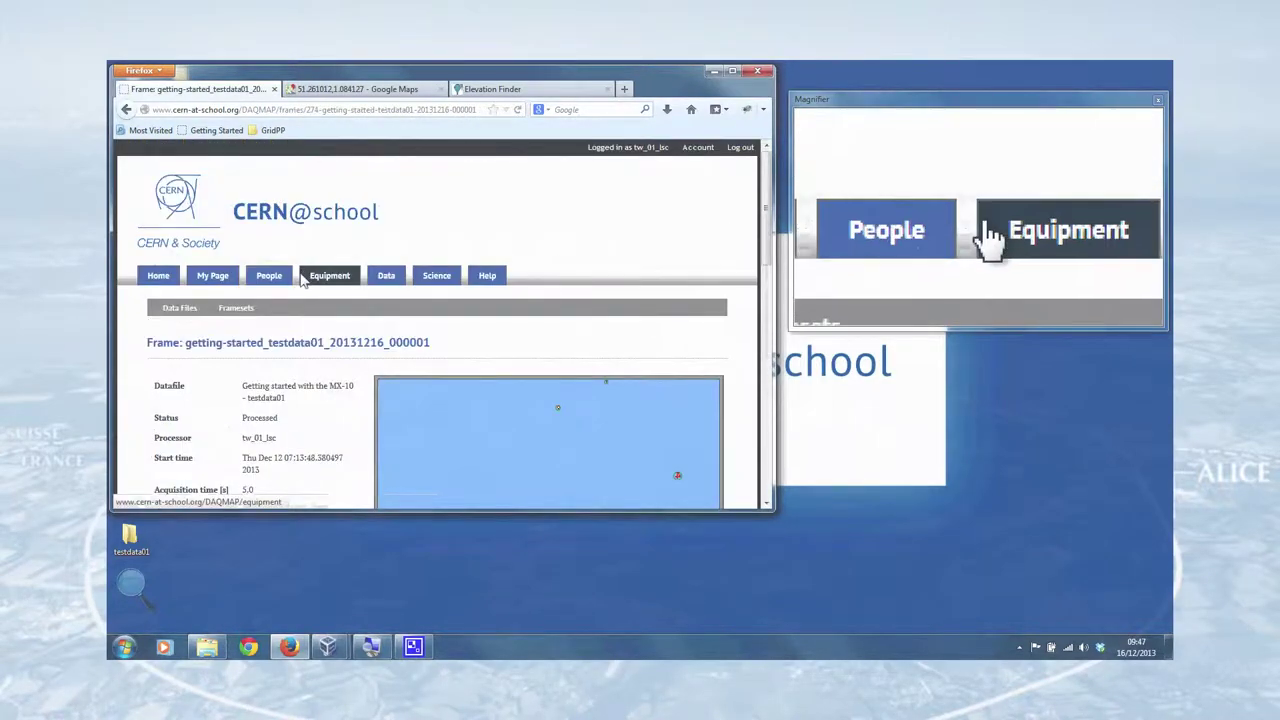
- Open the third frame _000002 from the Frames table and process it
scroll(303, 277, "down", 1)
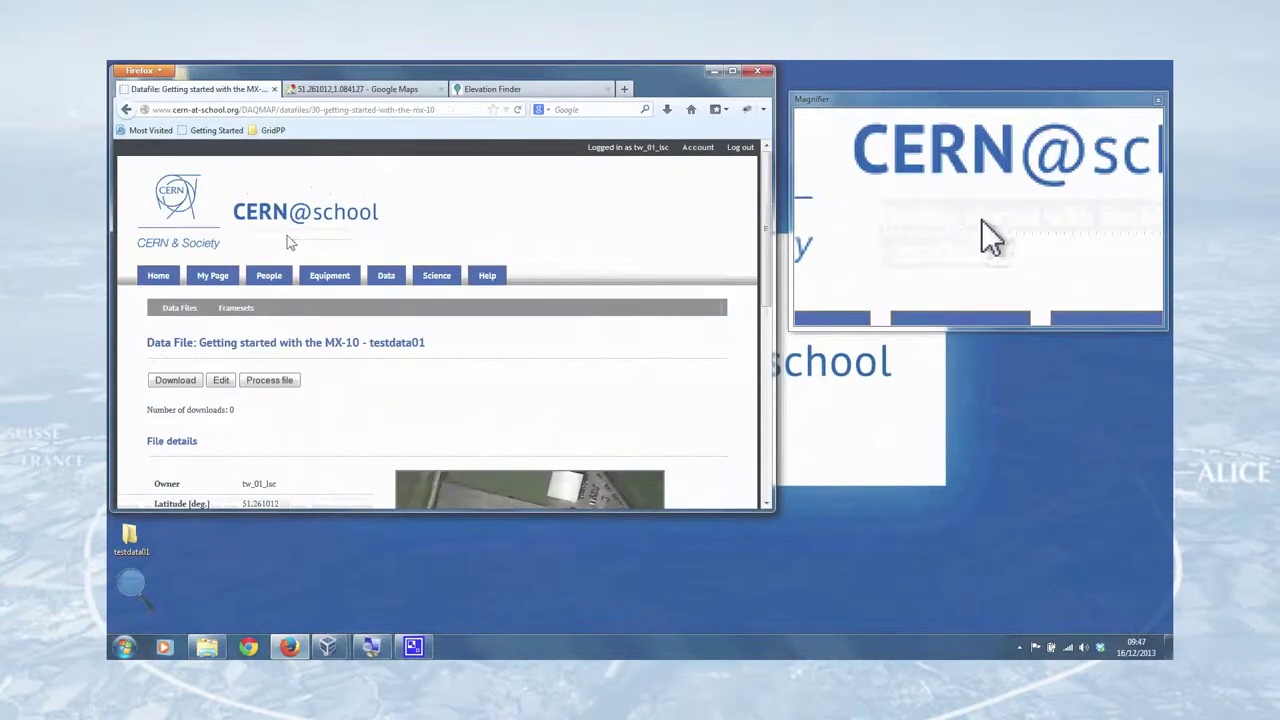
scroll(363, 242, "down", 3)
scroll(360, 240, "down", 5)
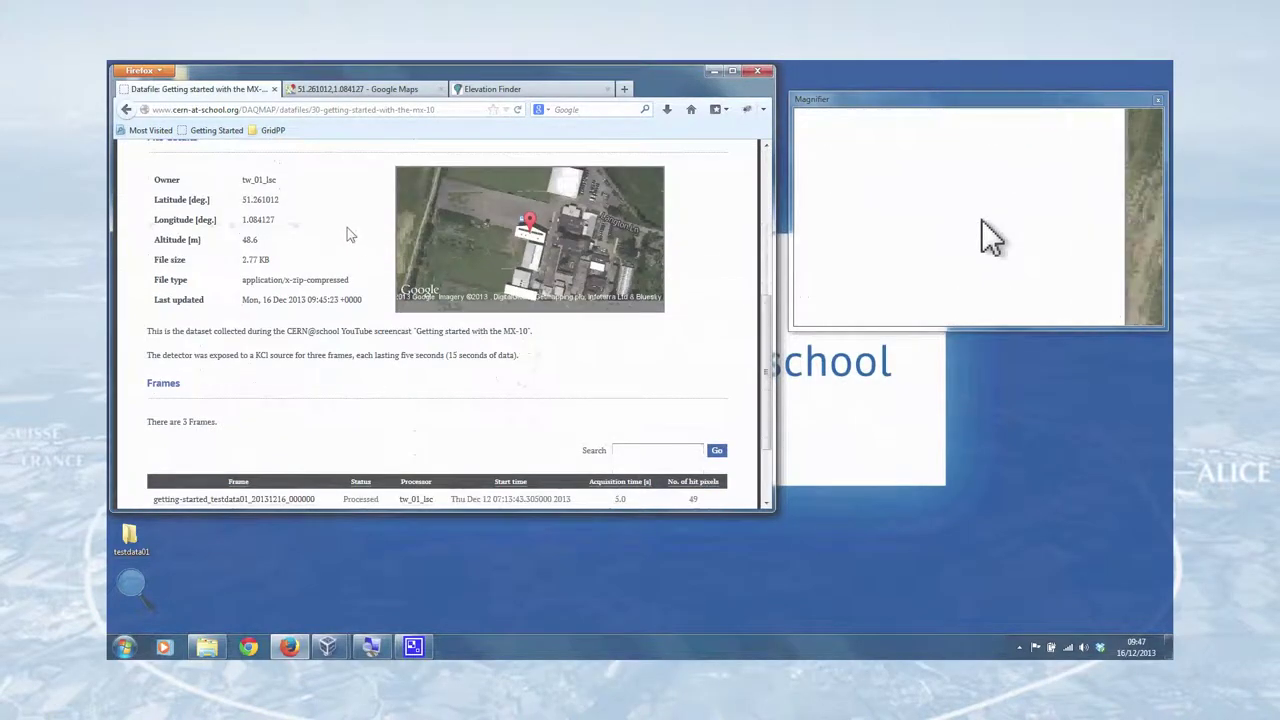
left_click(289, 444)
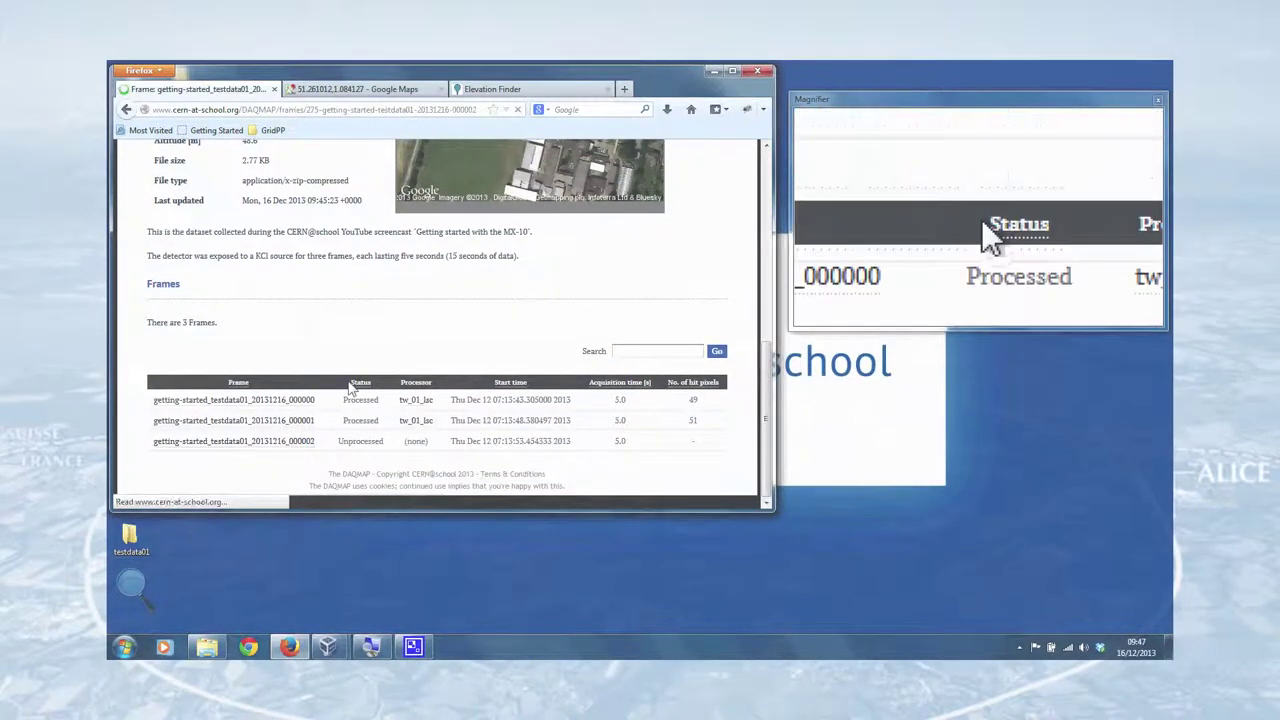
scroll(320, 340, "down", 5)
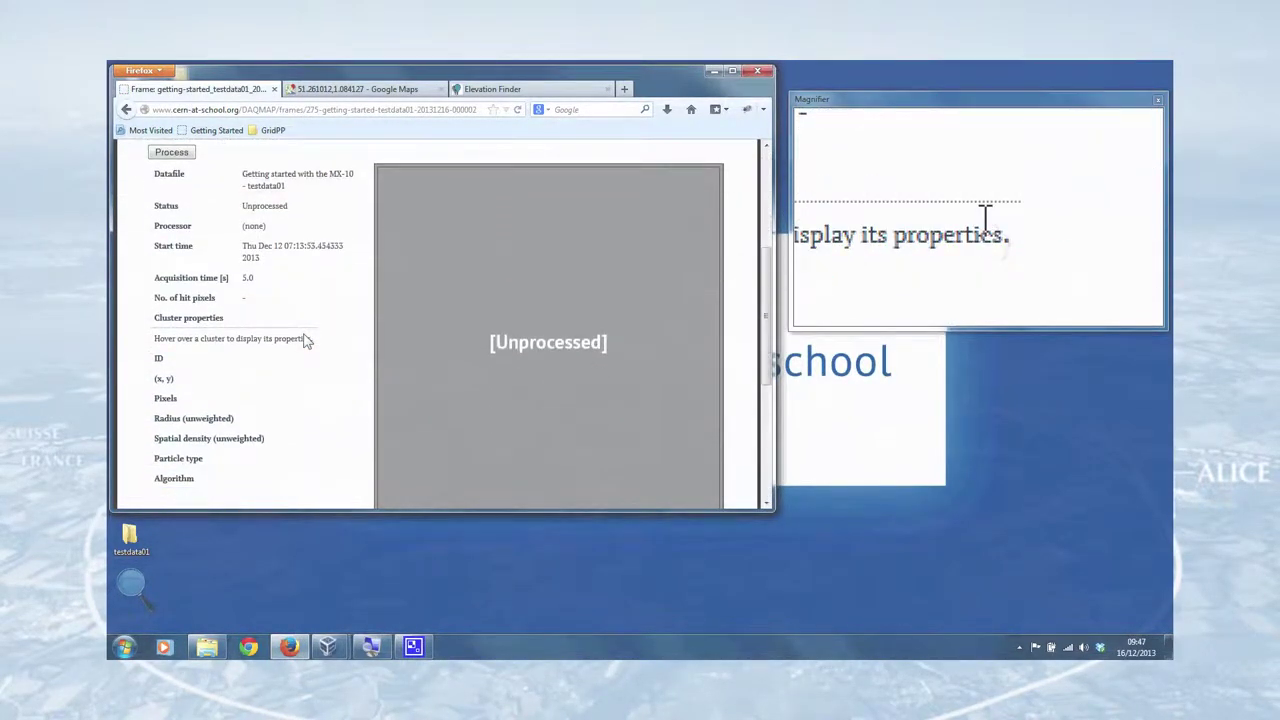
scroll(307, 340, "up", 2)
left_click(171, 228)
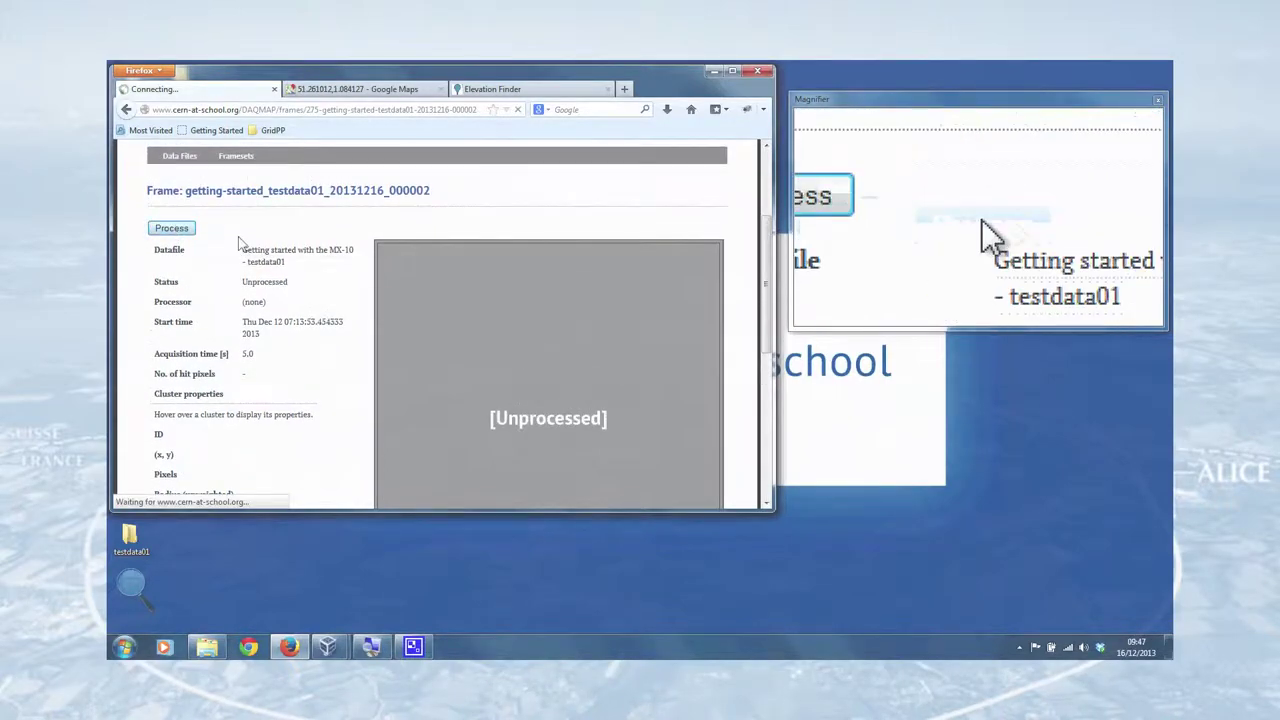
scroll(296, 288, "down", 5)
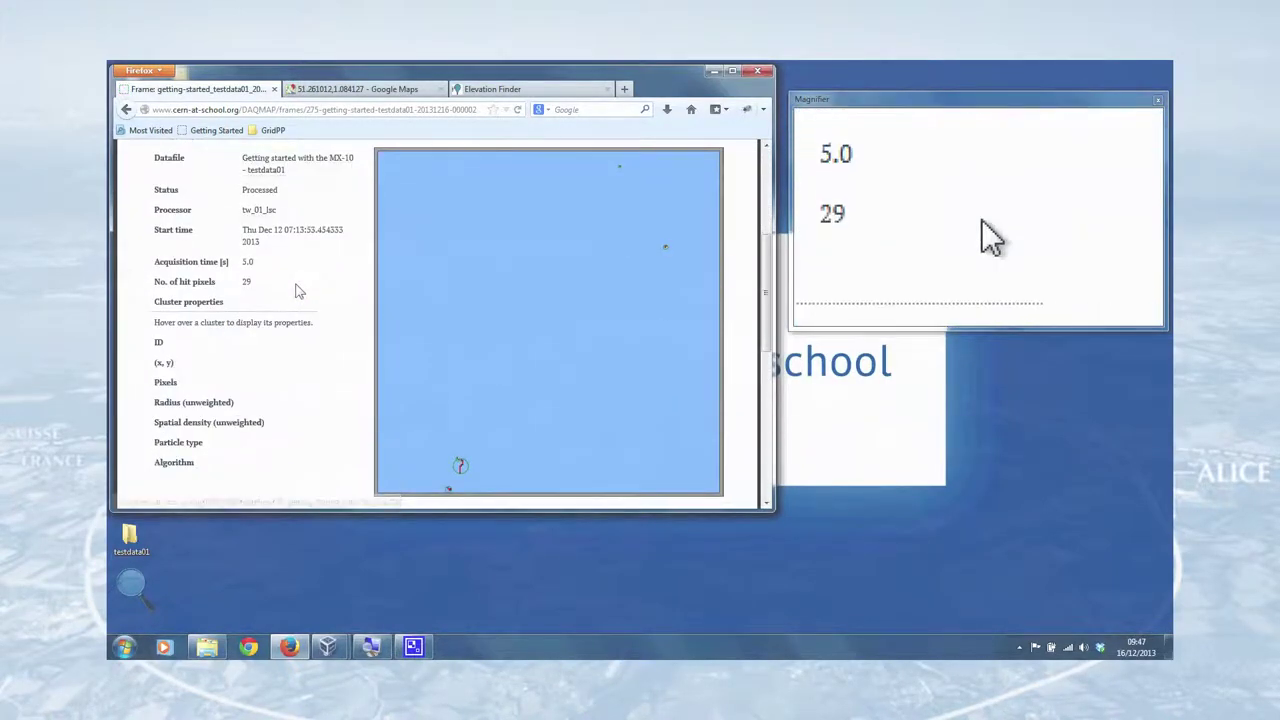
- Inspect frame _000002's cluster, then confirm all three frames show Processed (49, 51, 29 pixels)
left_click(456, 386)
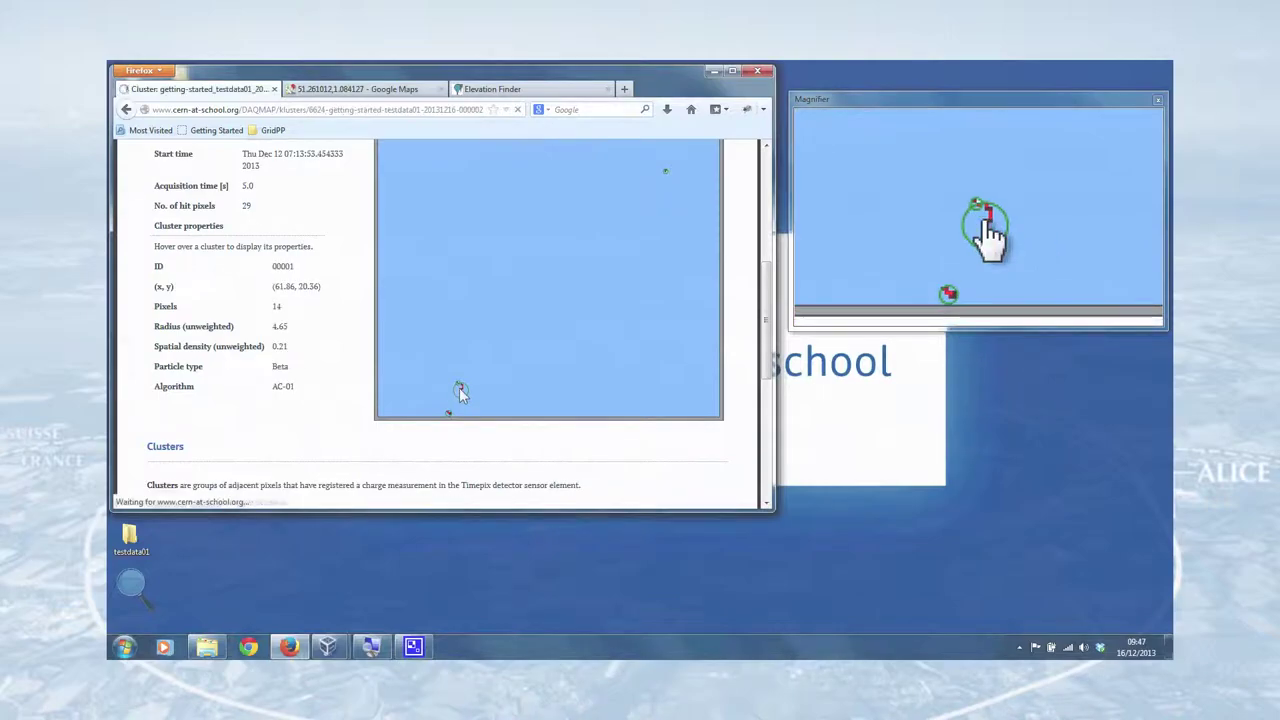
scroll(330, 335, "down", 5)
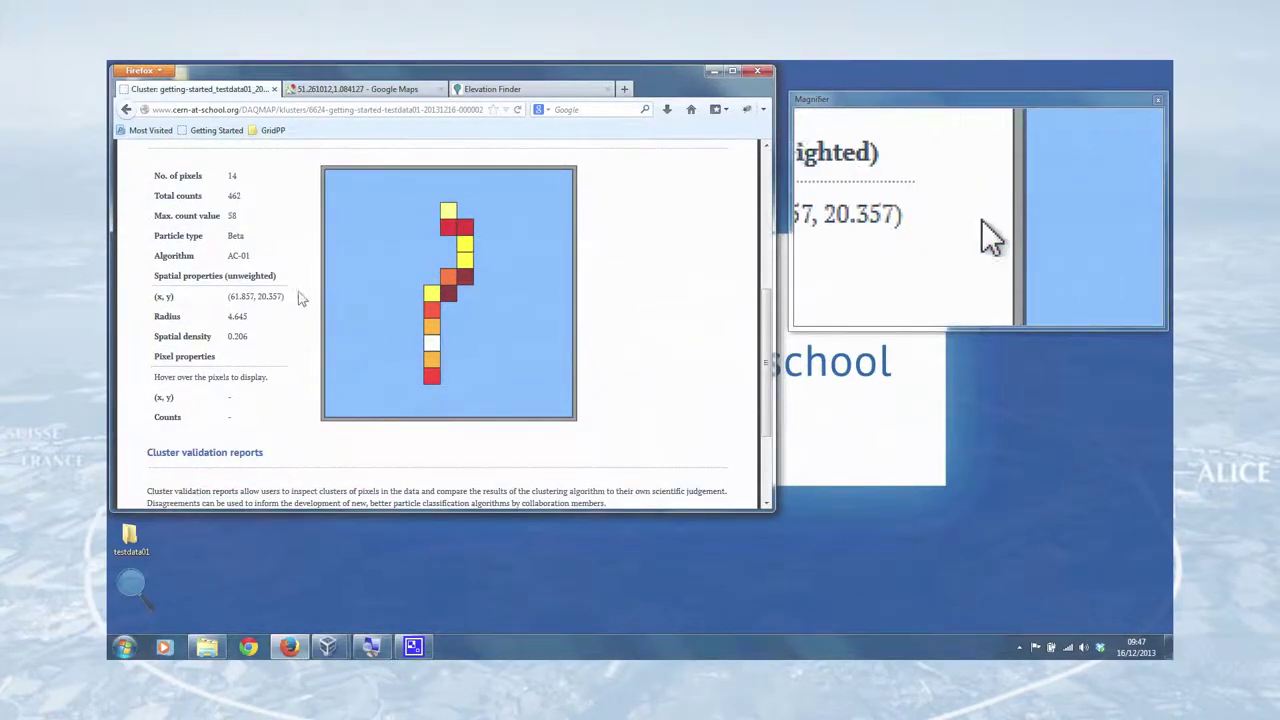
scroll(298, 272, "down", 3)
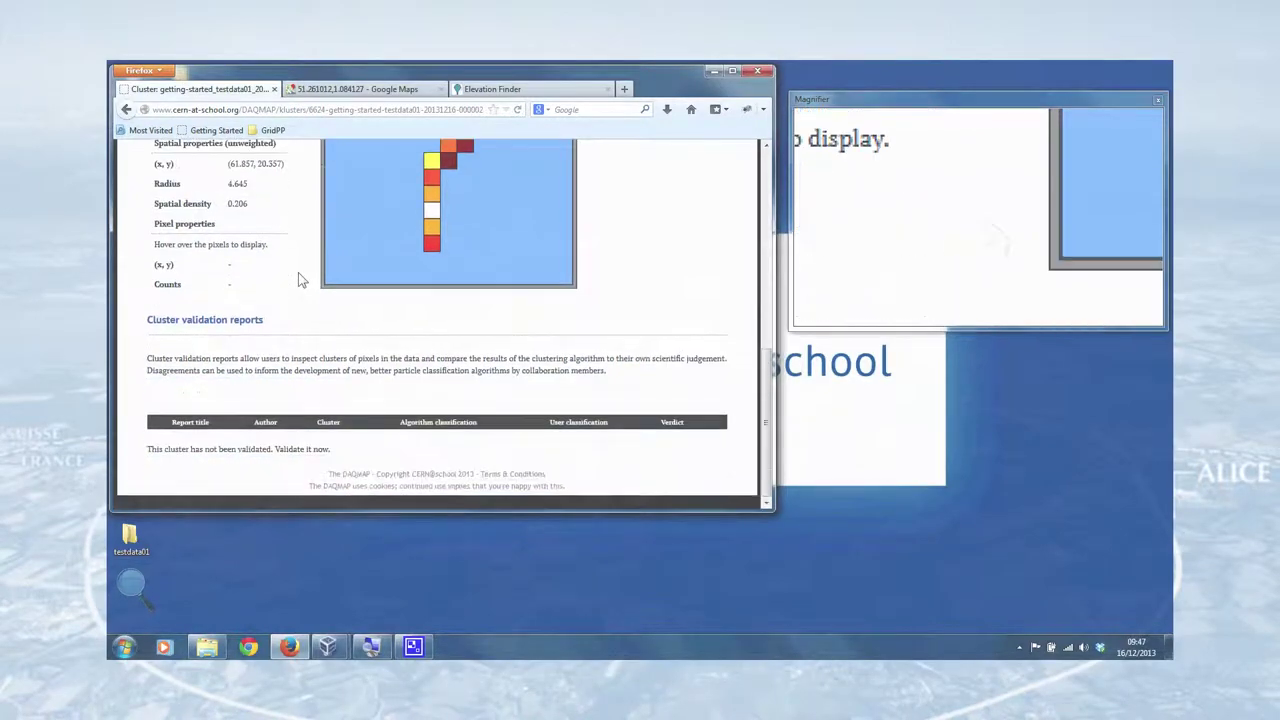
scroll(298, 272, "up", 5)
scroll(304, 280, "up", 2)
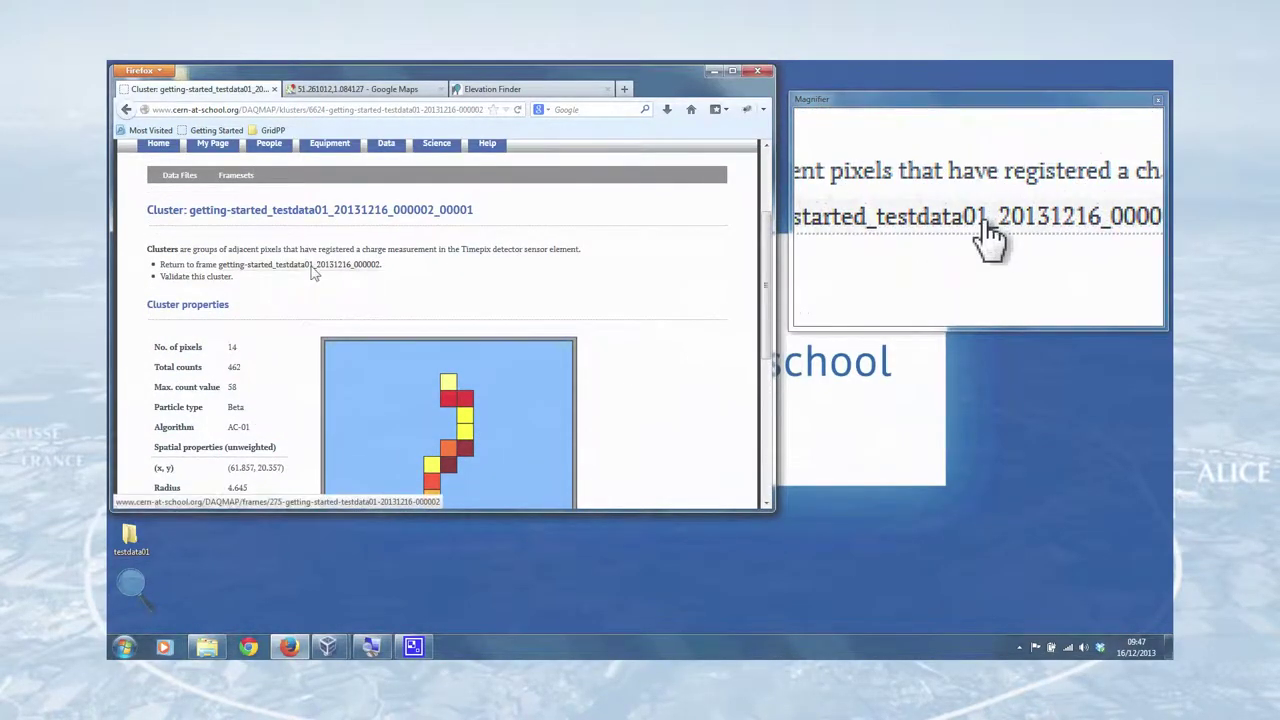
scroll(300, 280, "down", 4)
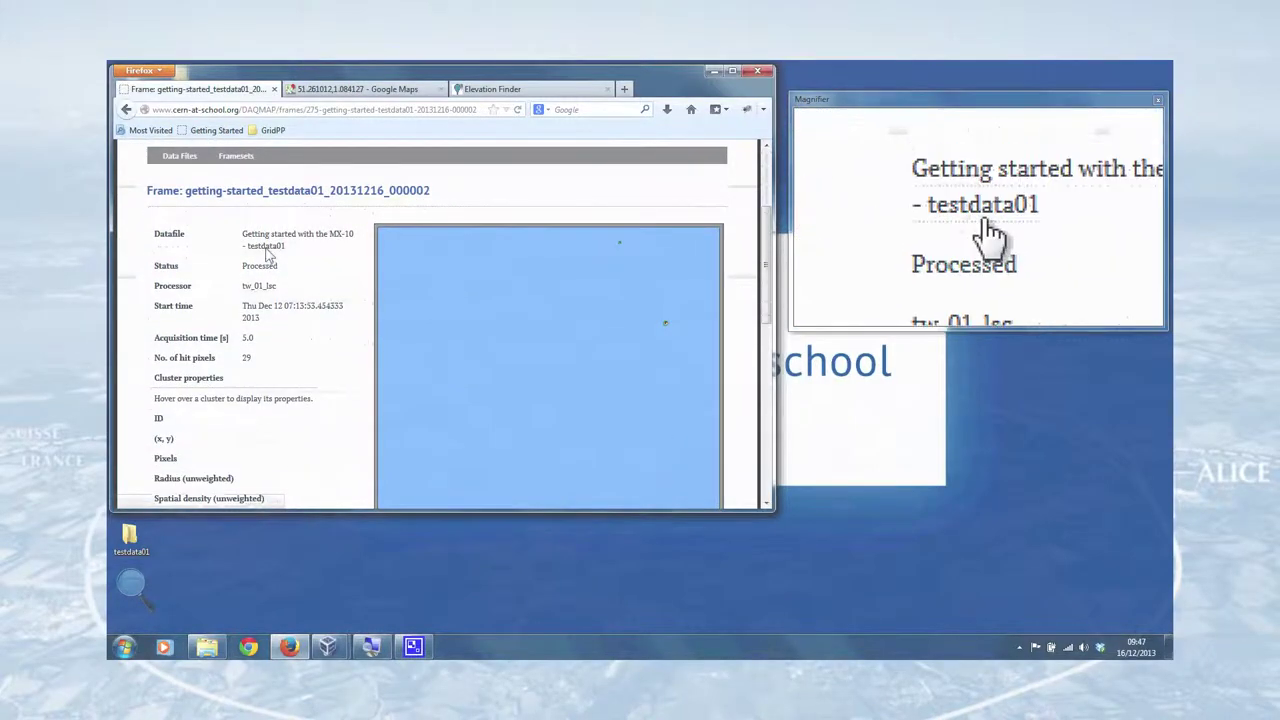
scroll(343, 286, "down", 8)
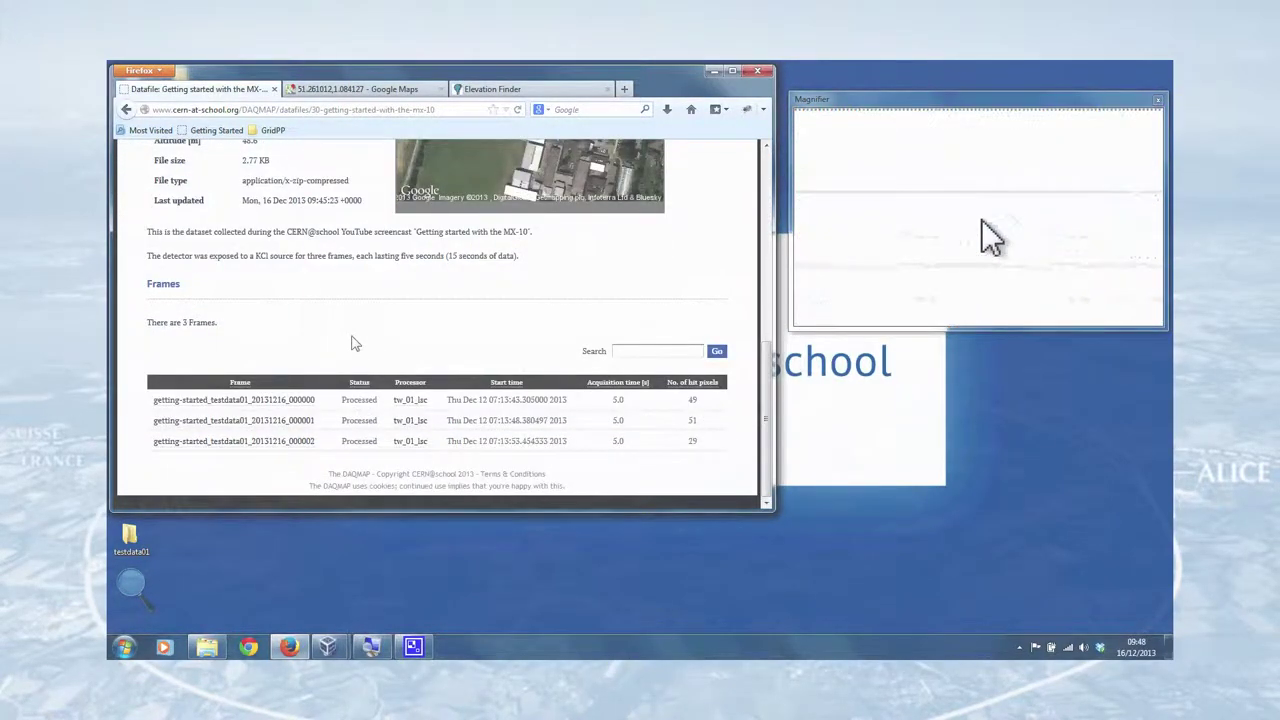
- Check the Number of frames processed leaderboard crediting the user with 3 frames
scroll(357, 339, "up", 8)
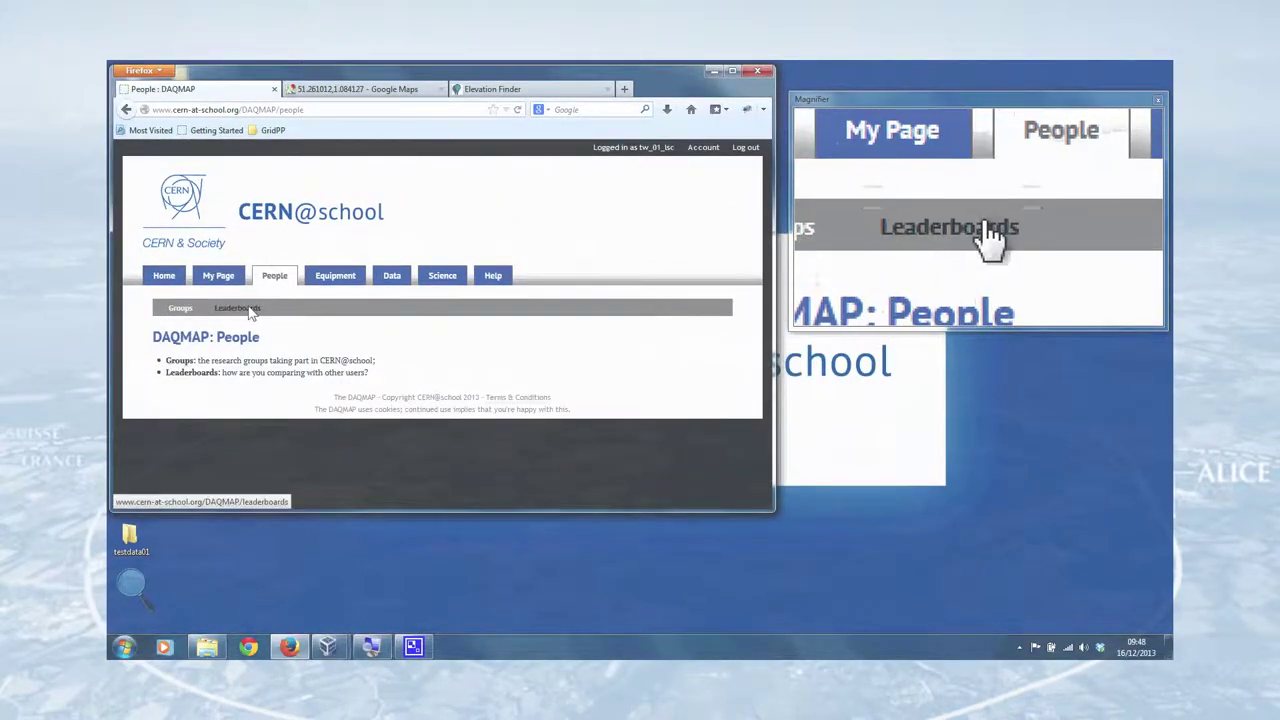
scroll(437, 335, "down", 5)
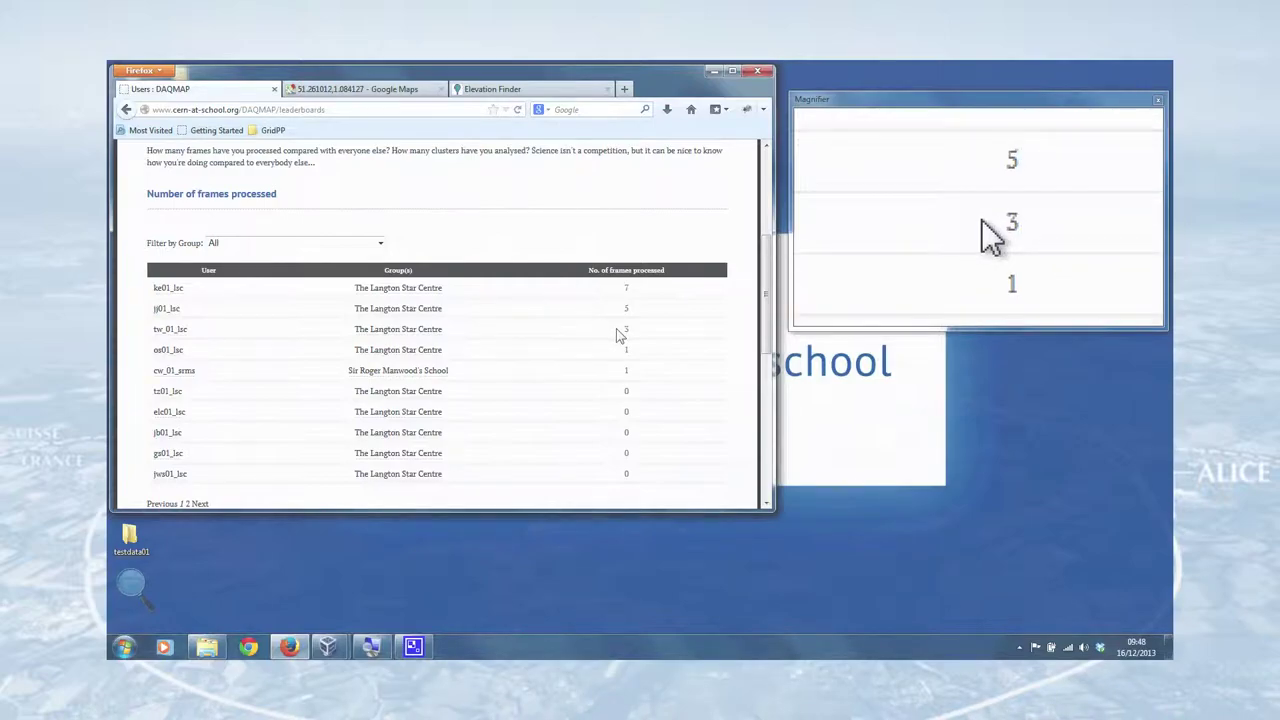
scroll(528, 306, "up", 5)
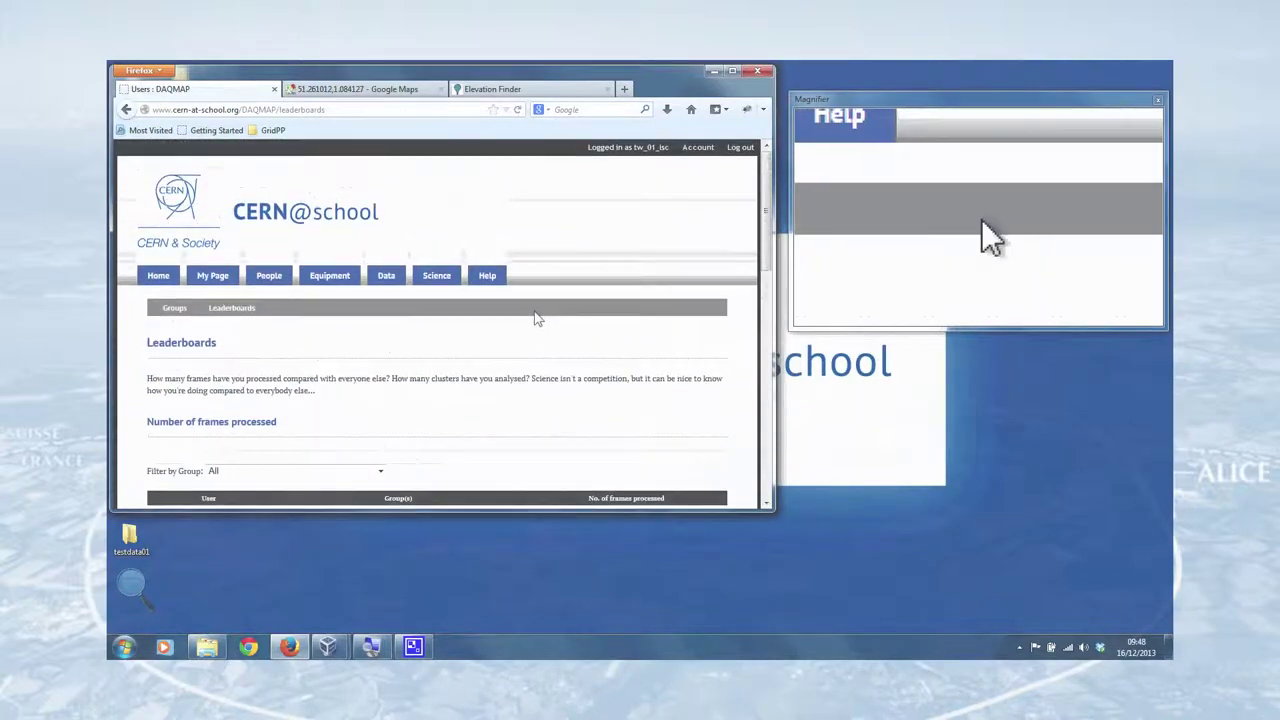
- Confirm 3 frames processed on the user's profile page, then go to the Science section
left_click(212, 276)
scroll(371, 360, "down", 3)
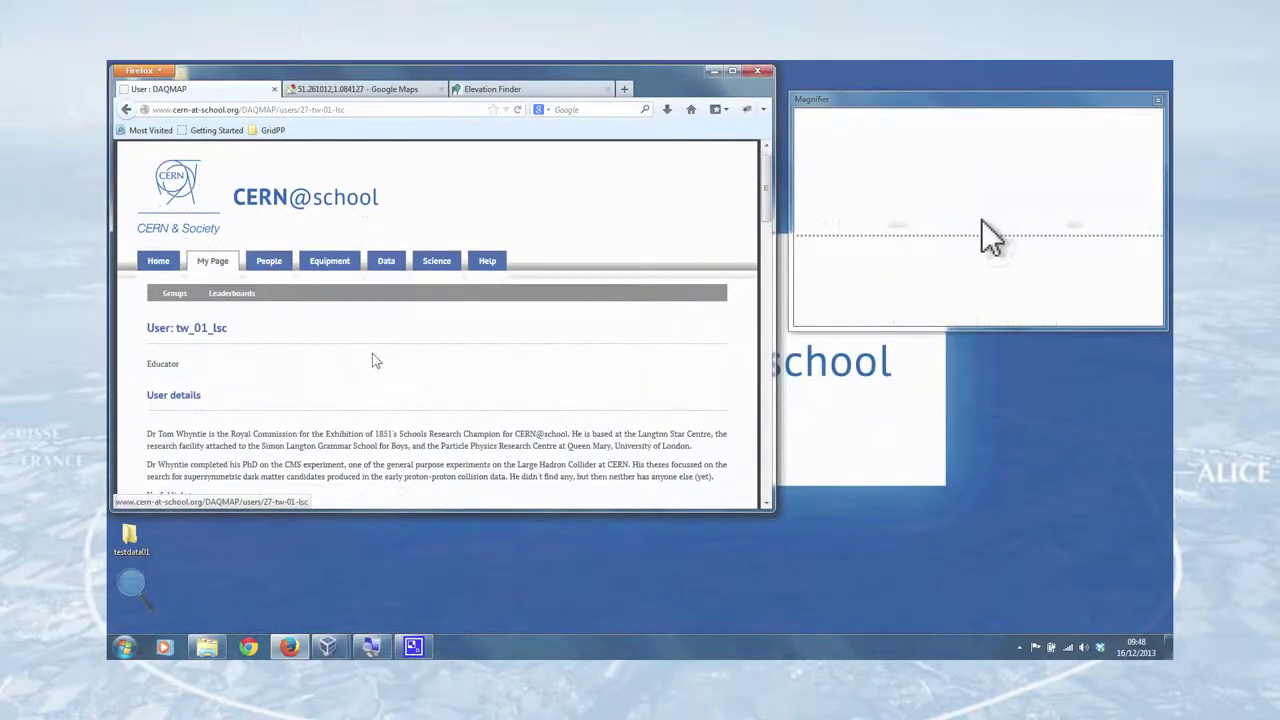
scroll(400, 300, "down", 5)
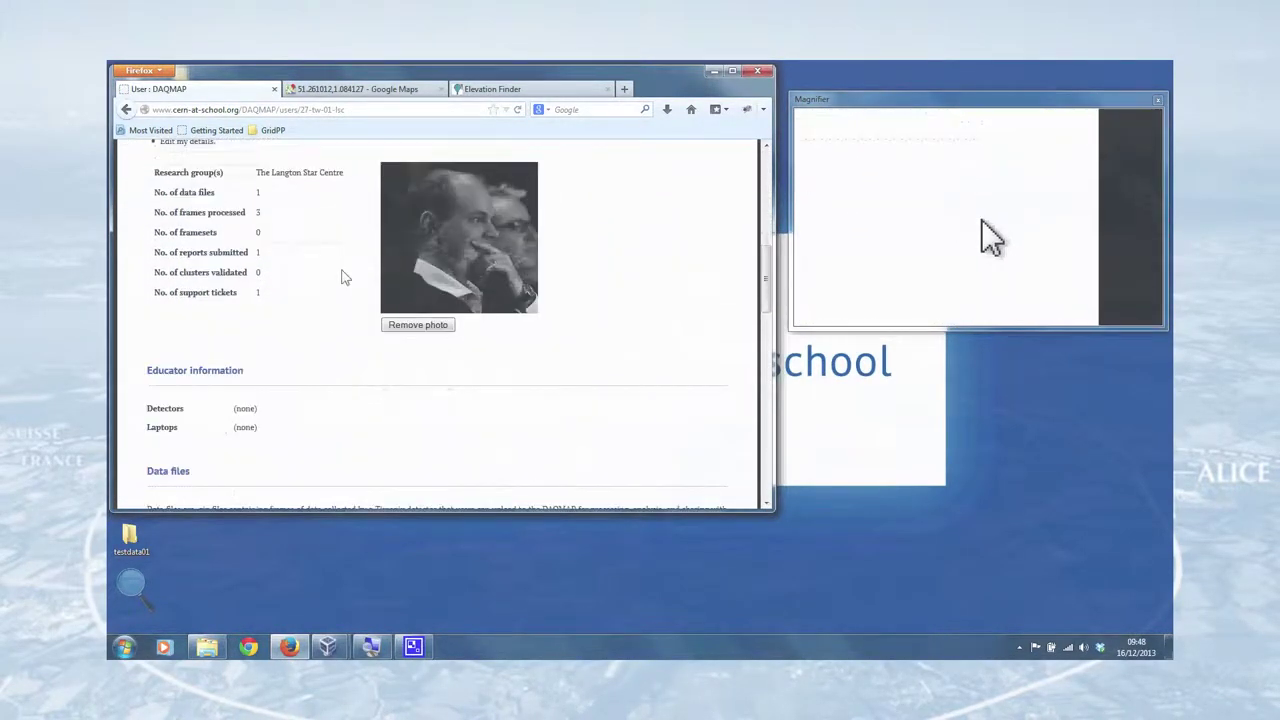
scroll(285, 230, "up", 1)
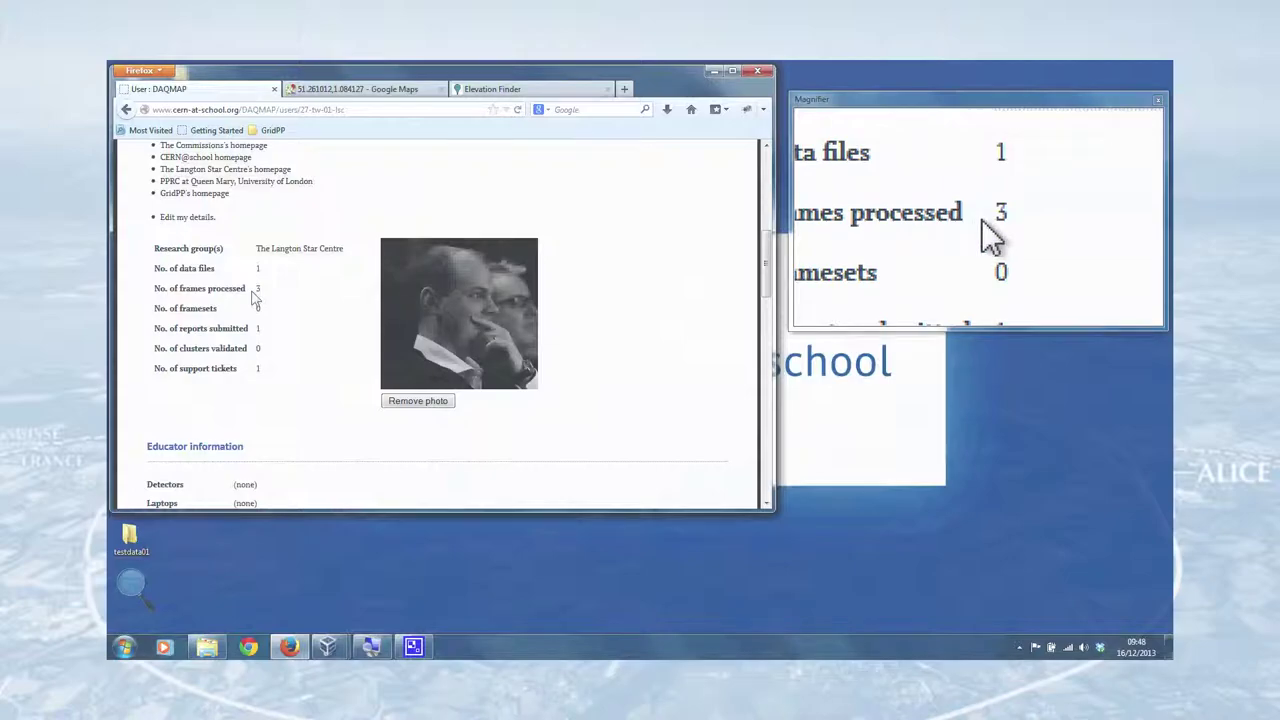
scroll(337, 293, "up", 2)
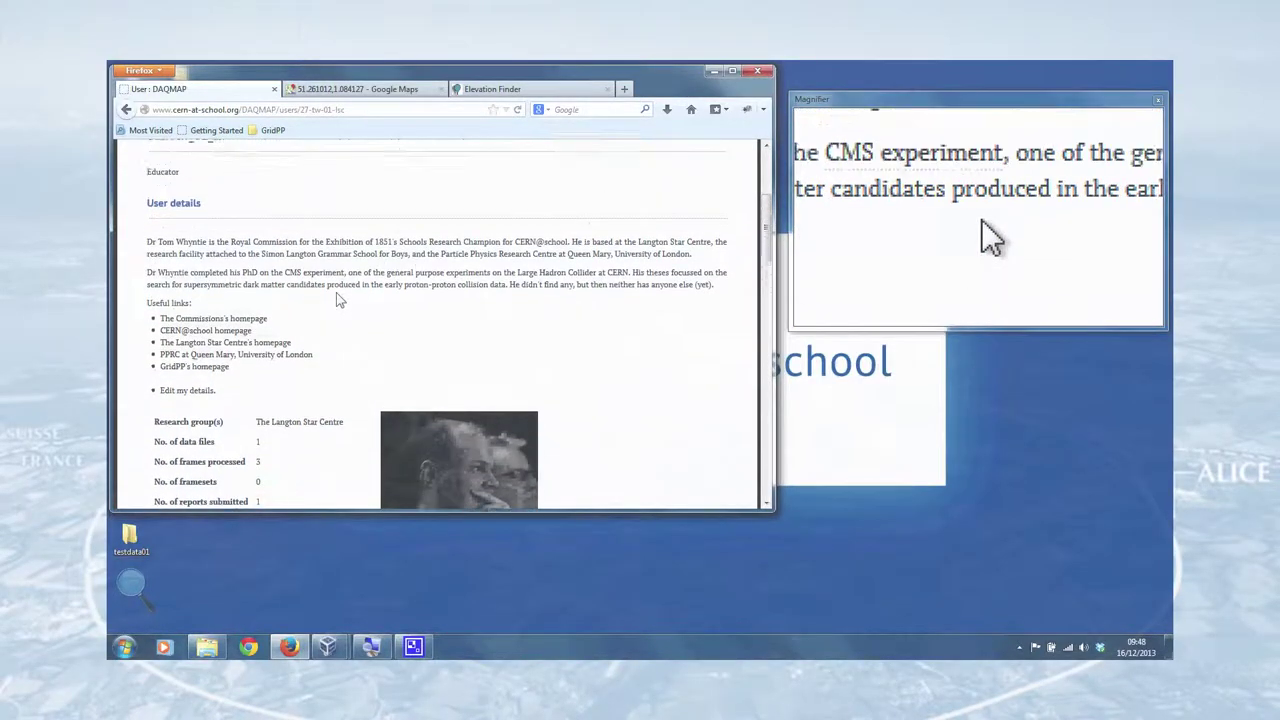
scroll(337, 293, "up", 3)
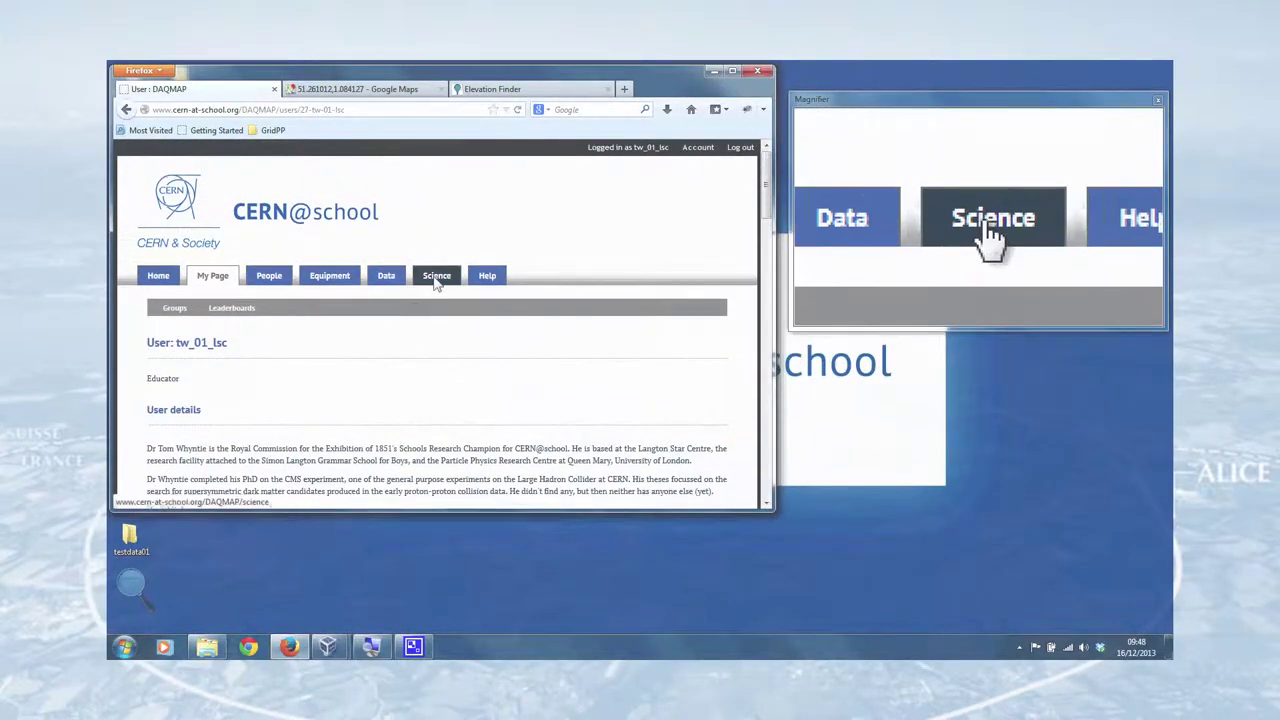
left_click(435, 280)
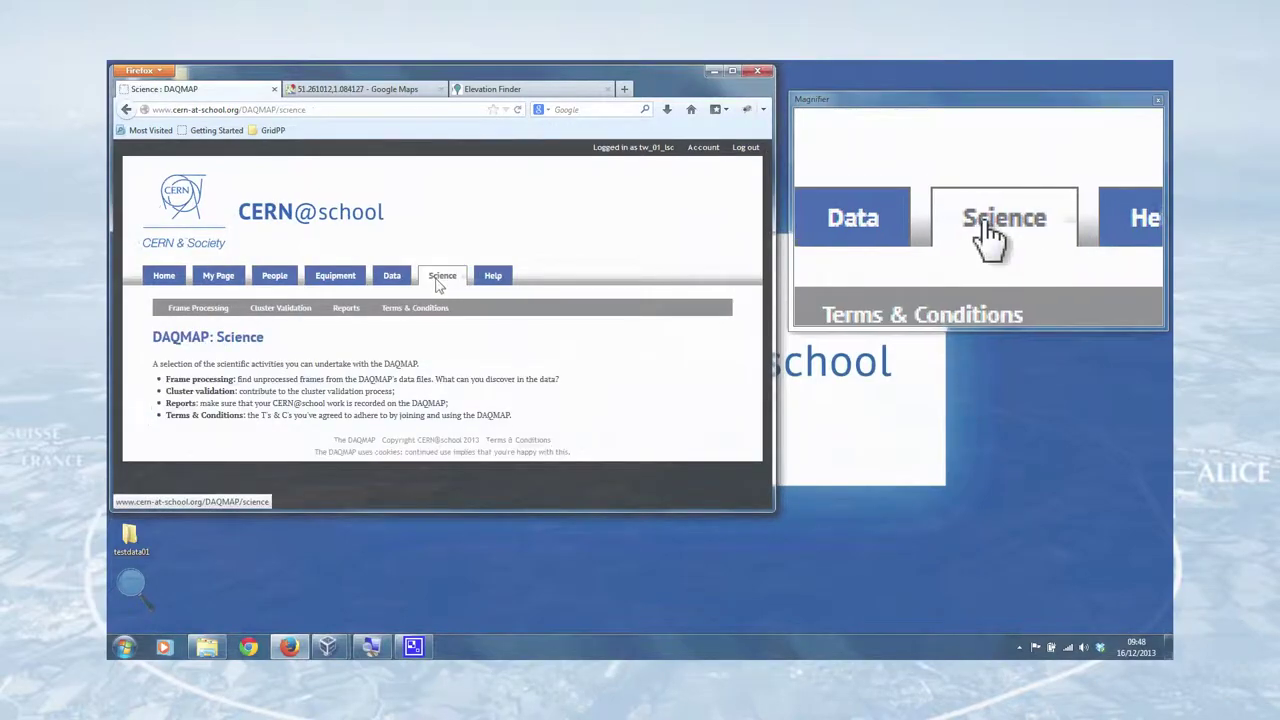
- Start a new report titled 'Uploaded the testdata01 data from the screencast'
left_click(346, 310)
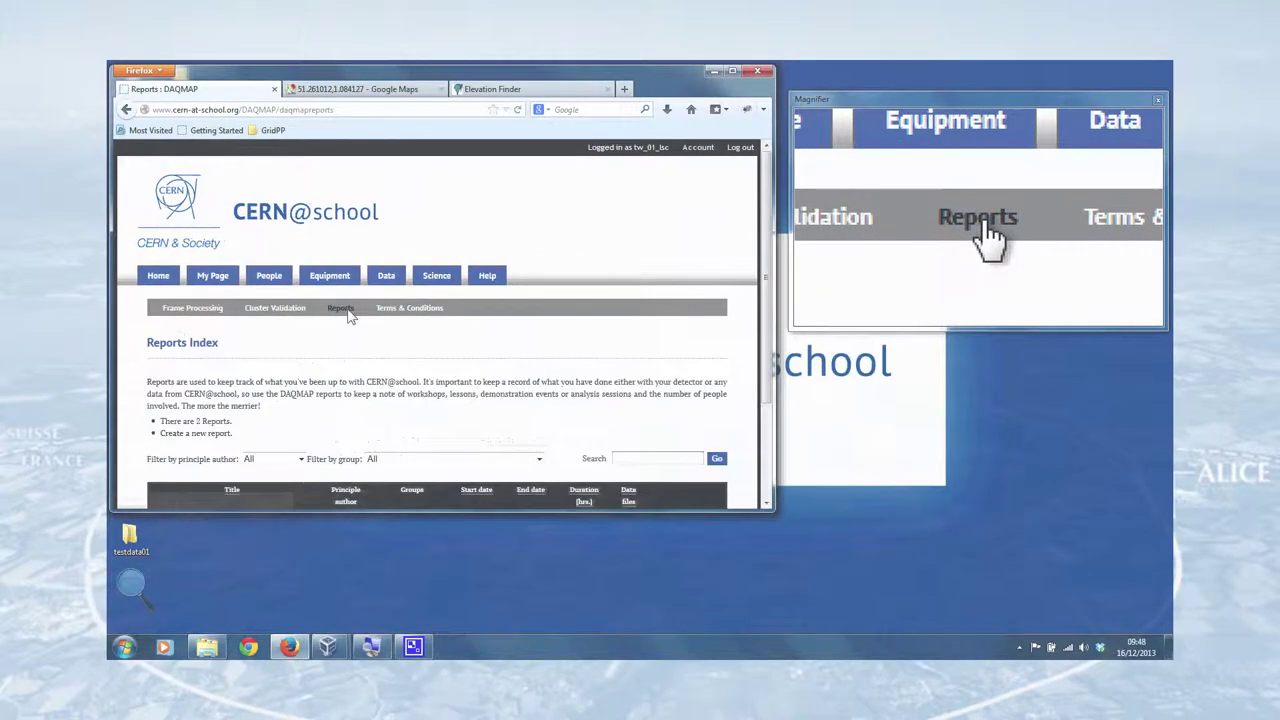
scroll(341, 356, "down", 1)
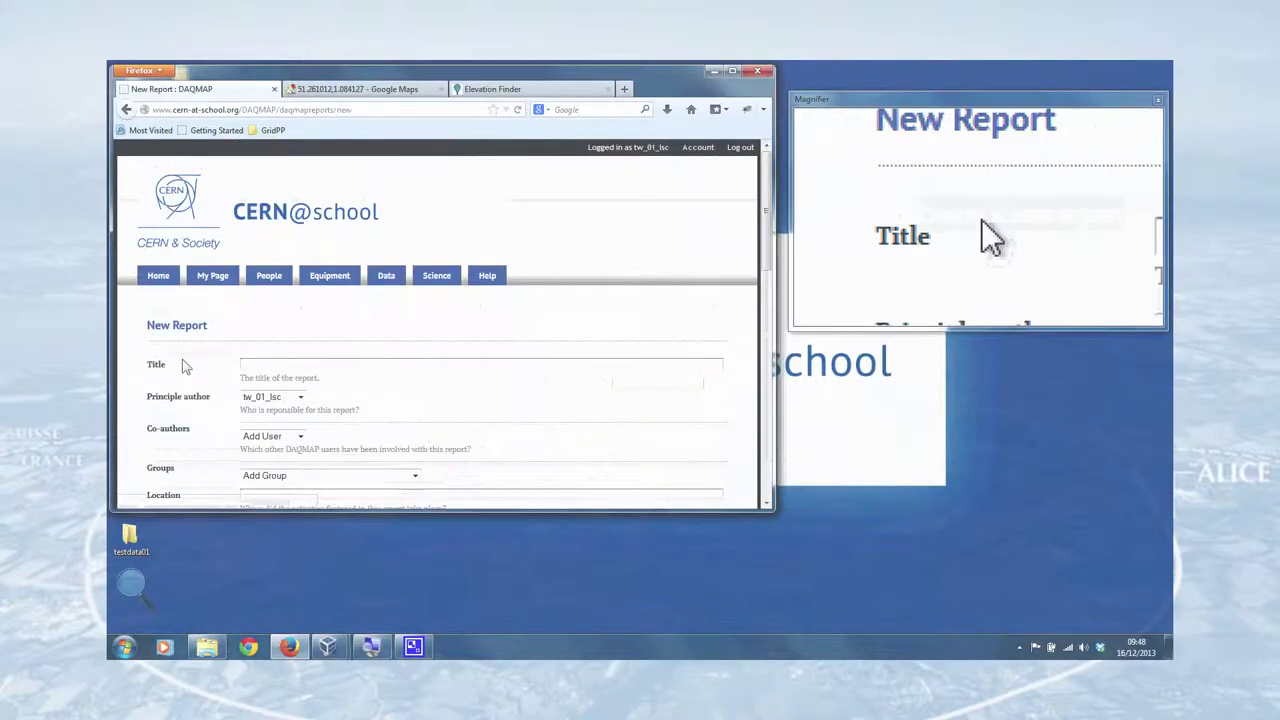
scroll(331, 251, "down", 3)
left_click(322, 213)
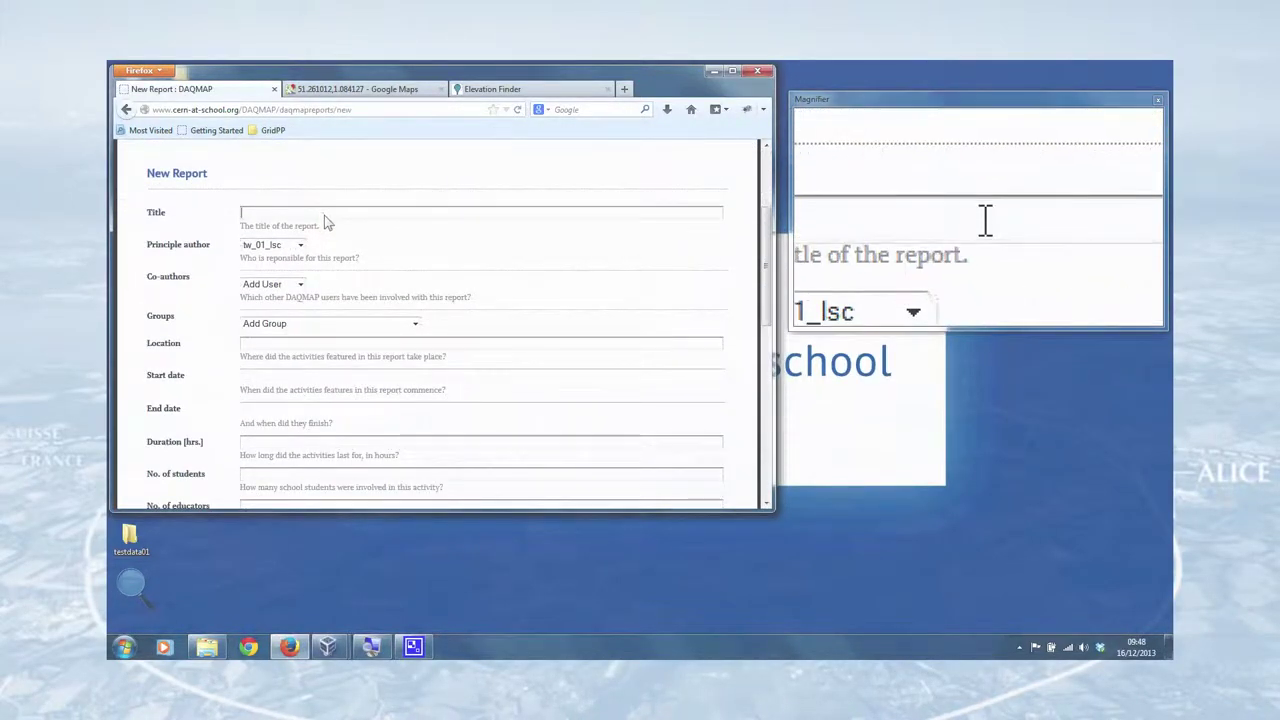
type("Uploaded")
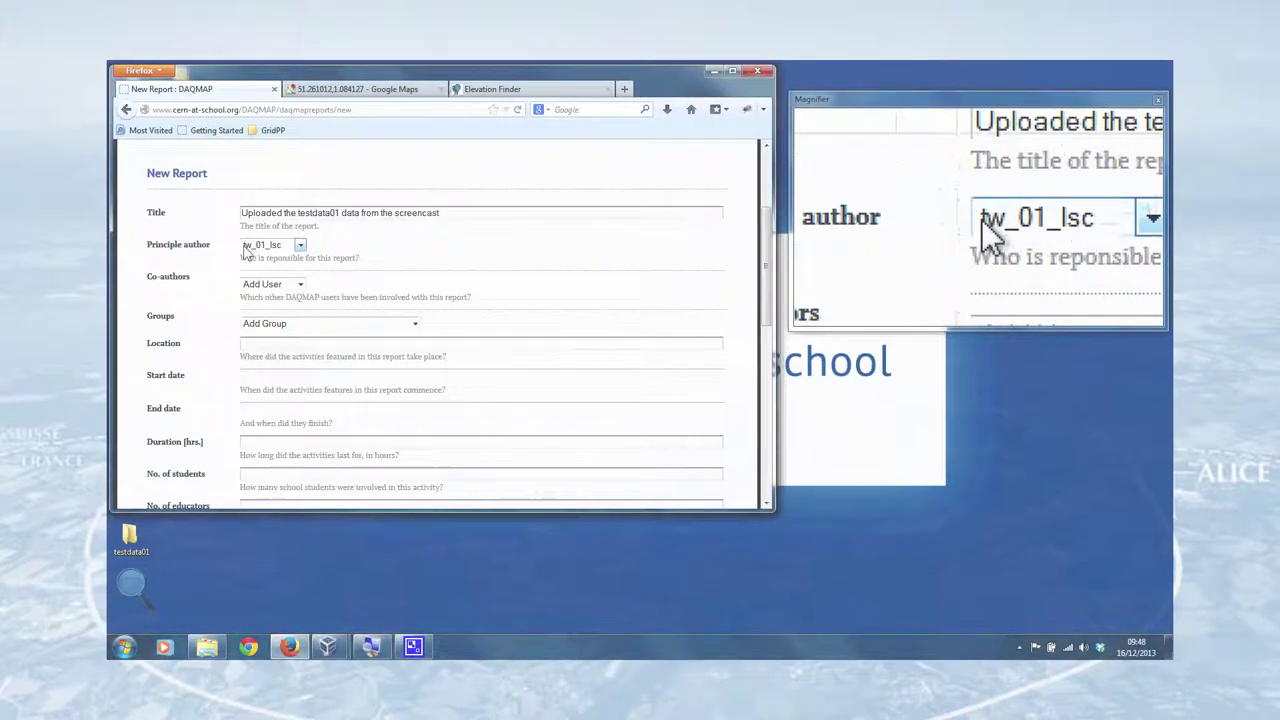
- Add The Langton Star Centre group and set start and end dates to 16 December 2013
left_click(276, 324)
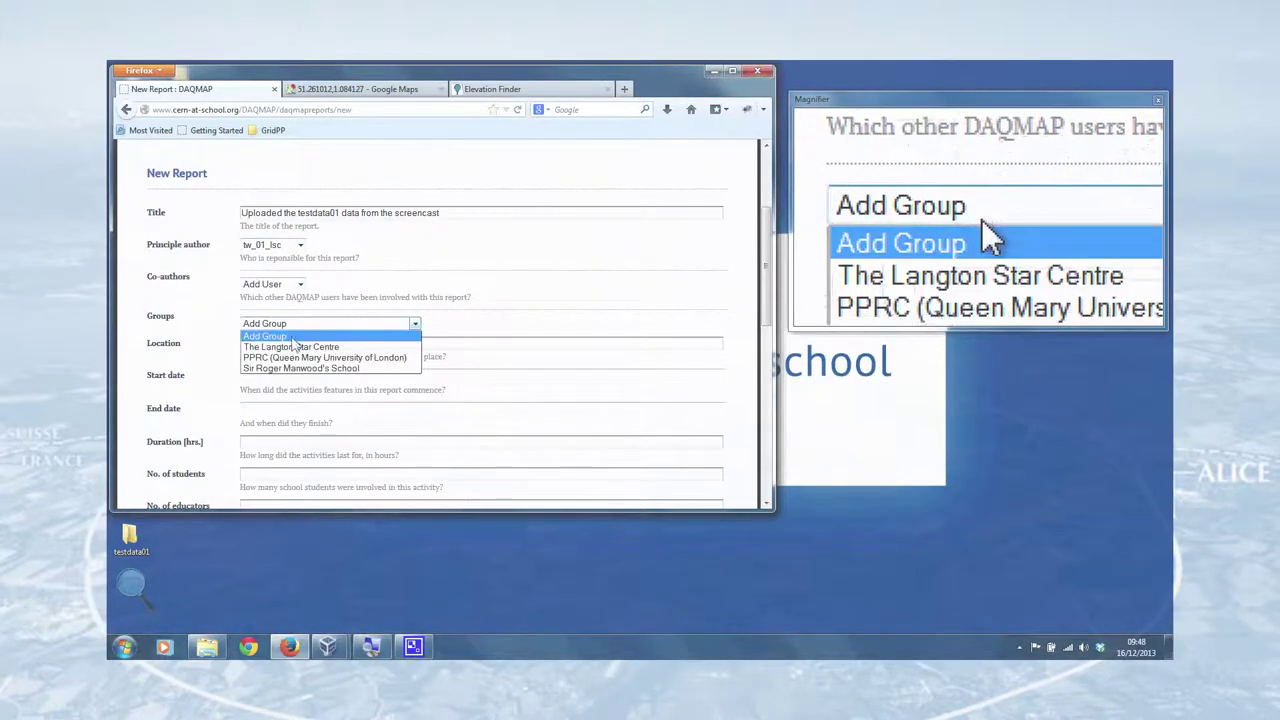
left_click(292, 350)
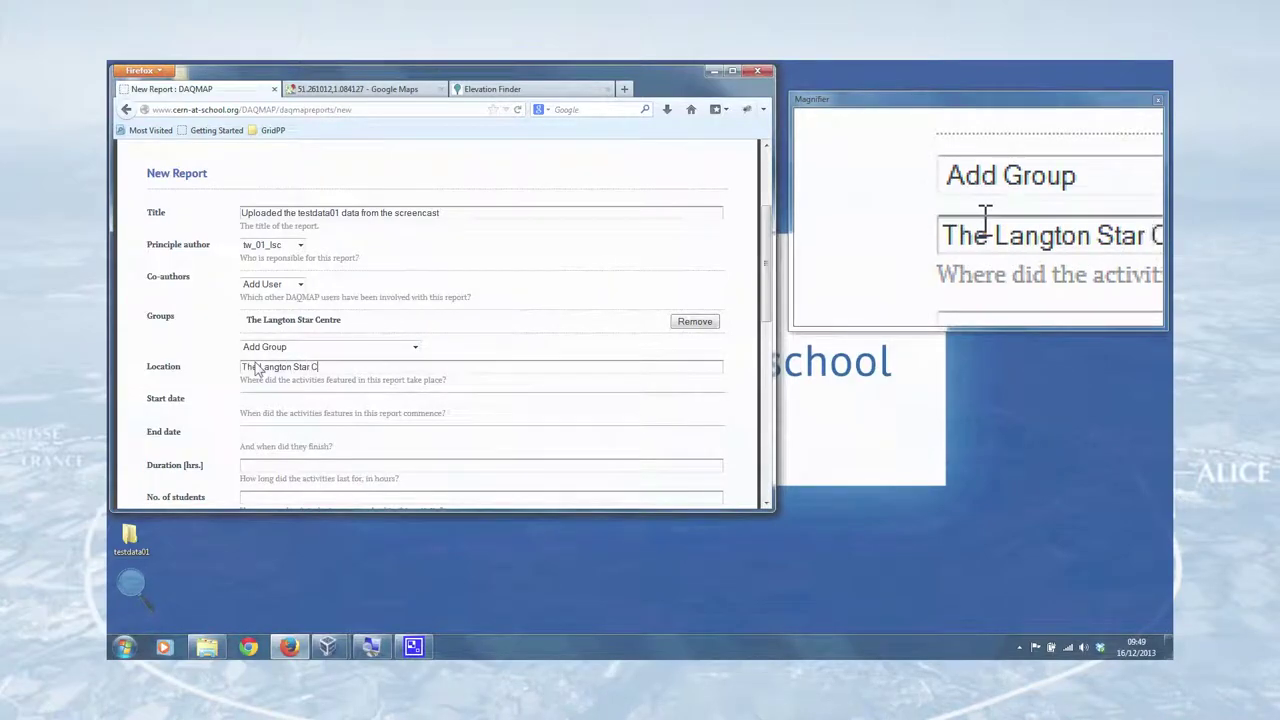
left_click(258, 400)
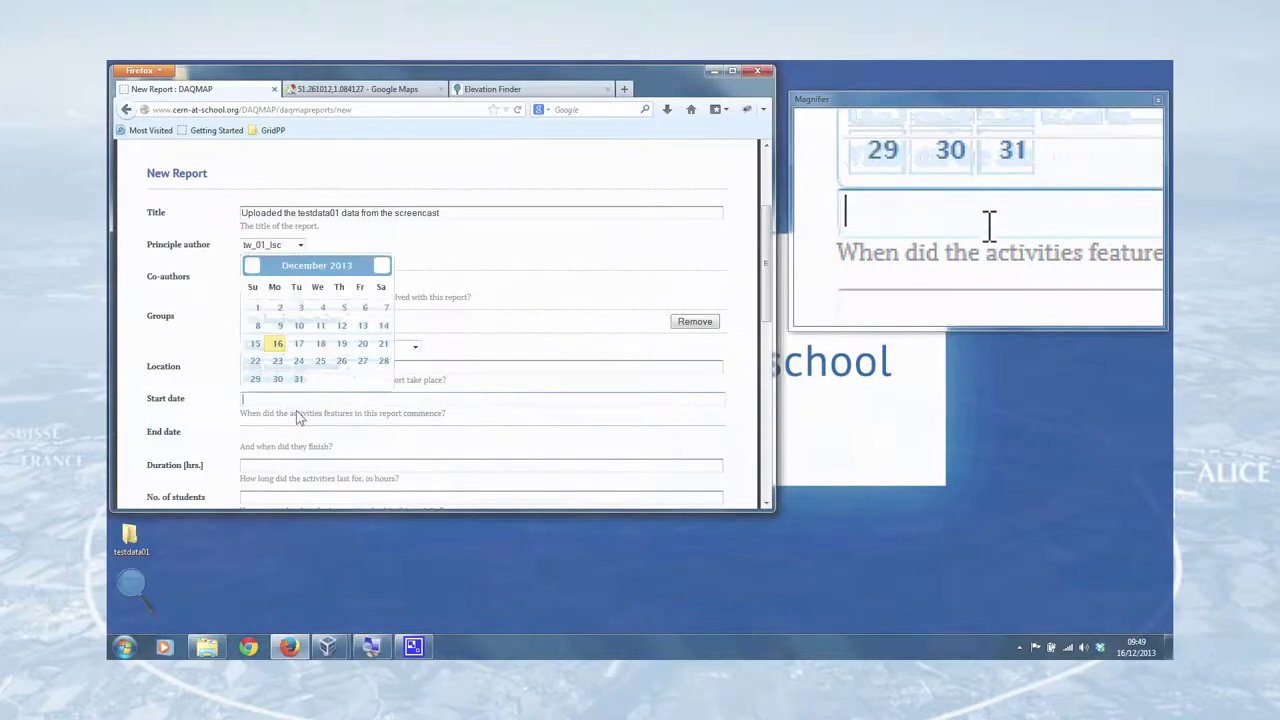
left_click(276, 344)
left_click(318, 433)
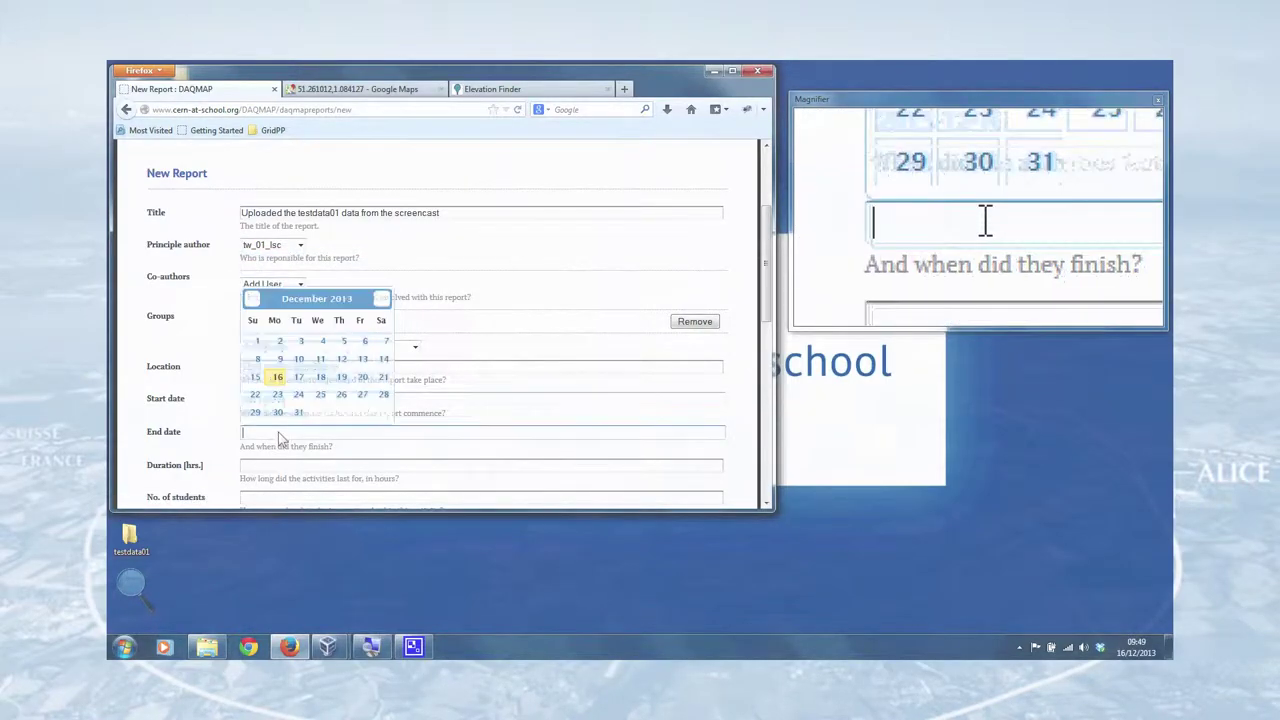
left_click(276, 379)
- Enter a 0.25-hour duration and attendance: 0 students, 0 educators, 1 academic, 0 industry, 0 public
scroll(256, 330, "down", 3)
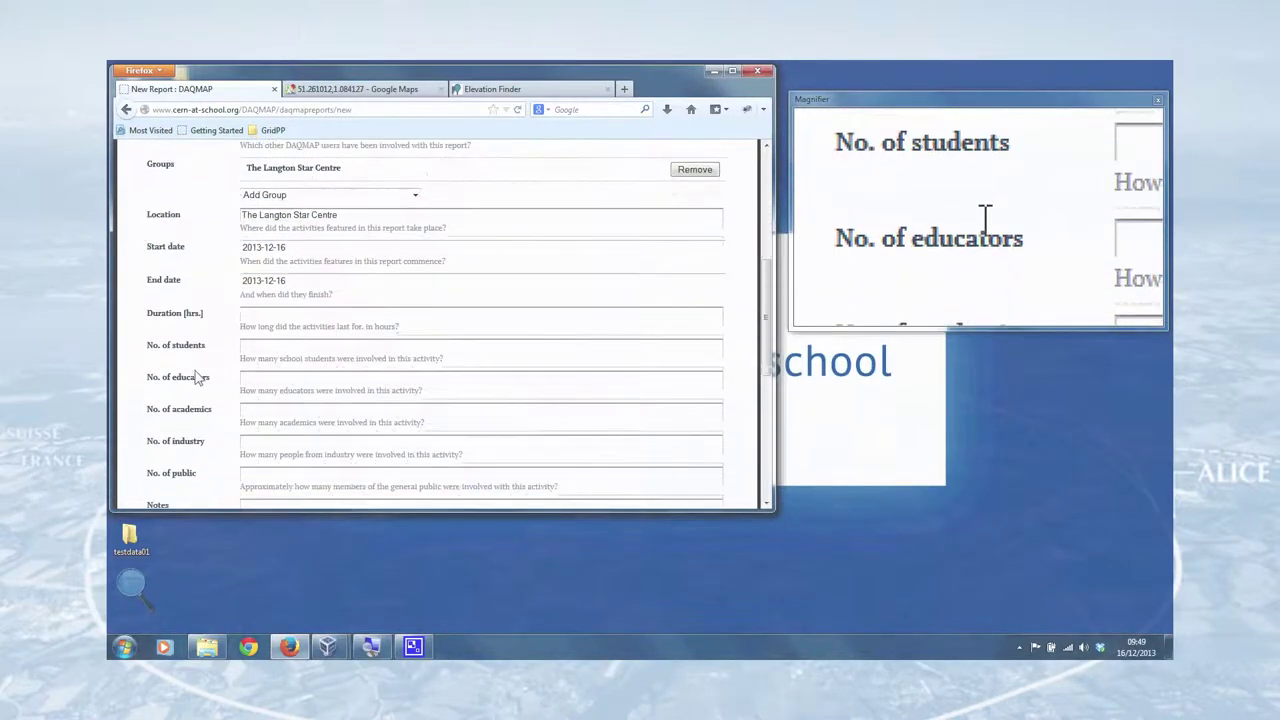
left_click(260, 318)
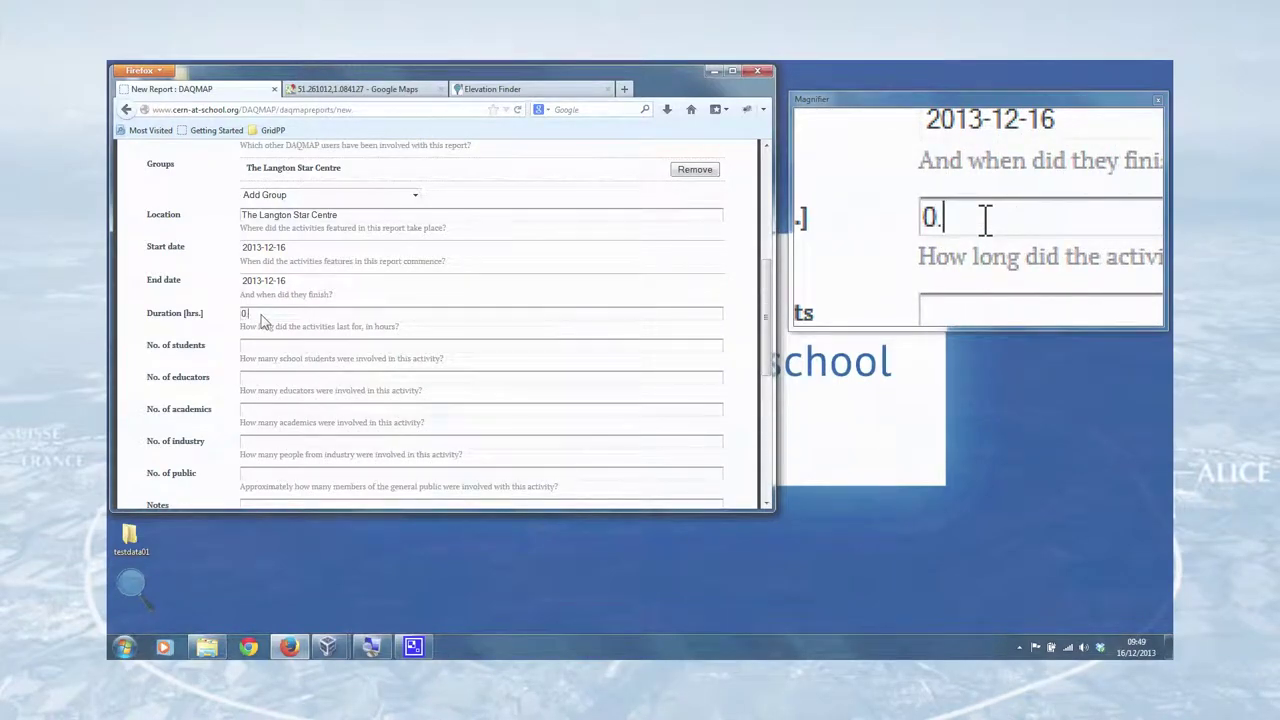
left_click(260, 348)
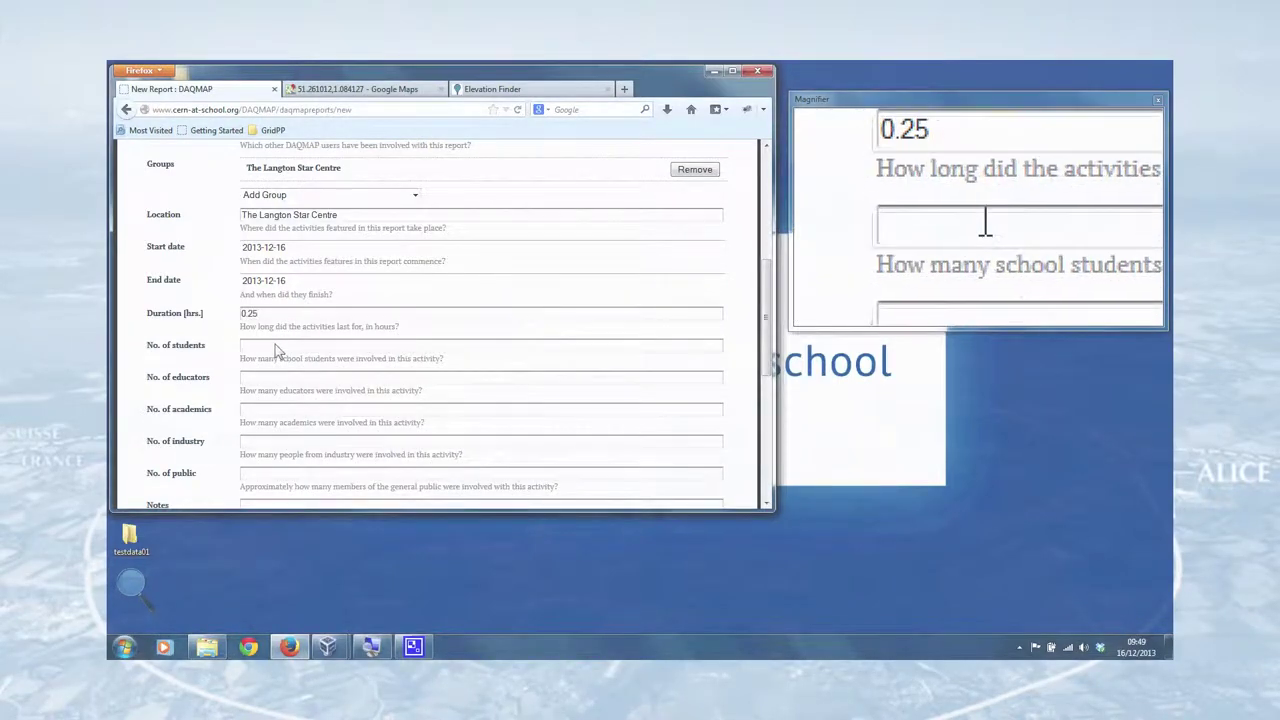
type("0")
left_click(268, 380)
type("0")
left_click(258, 412)
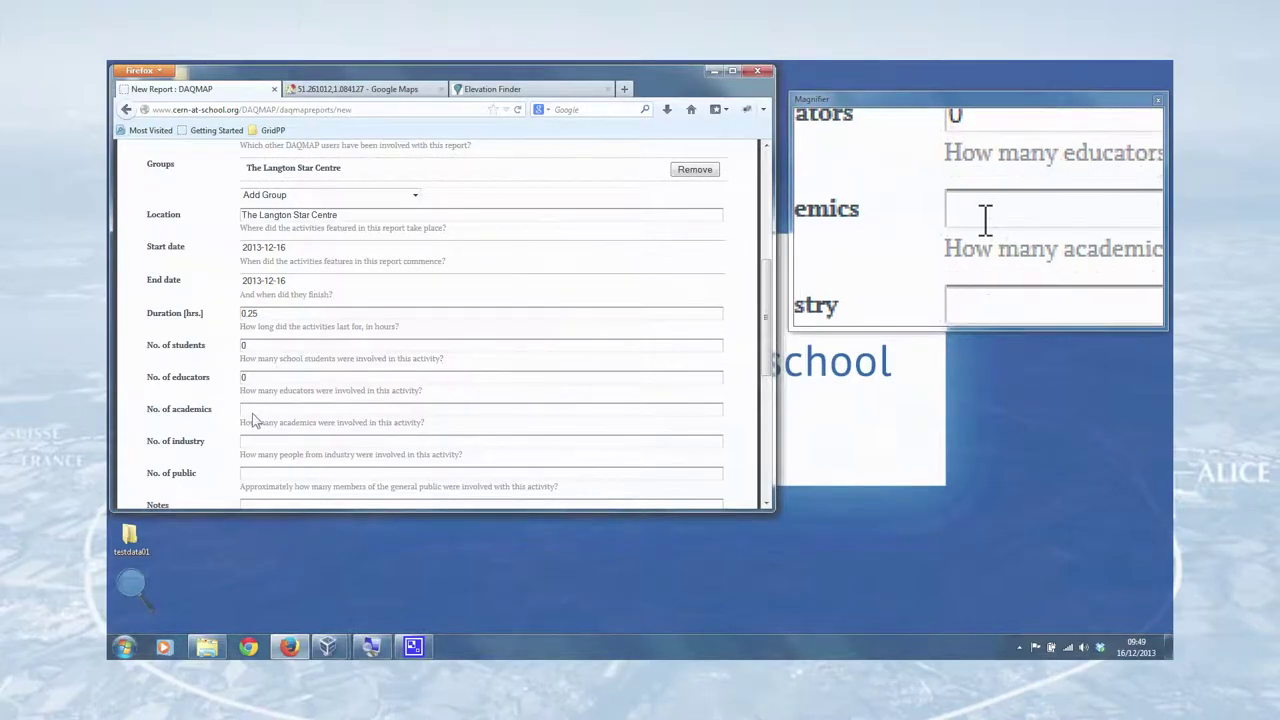
type("1")
left_click(260, 444)
type("0")
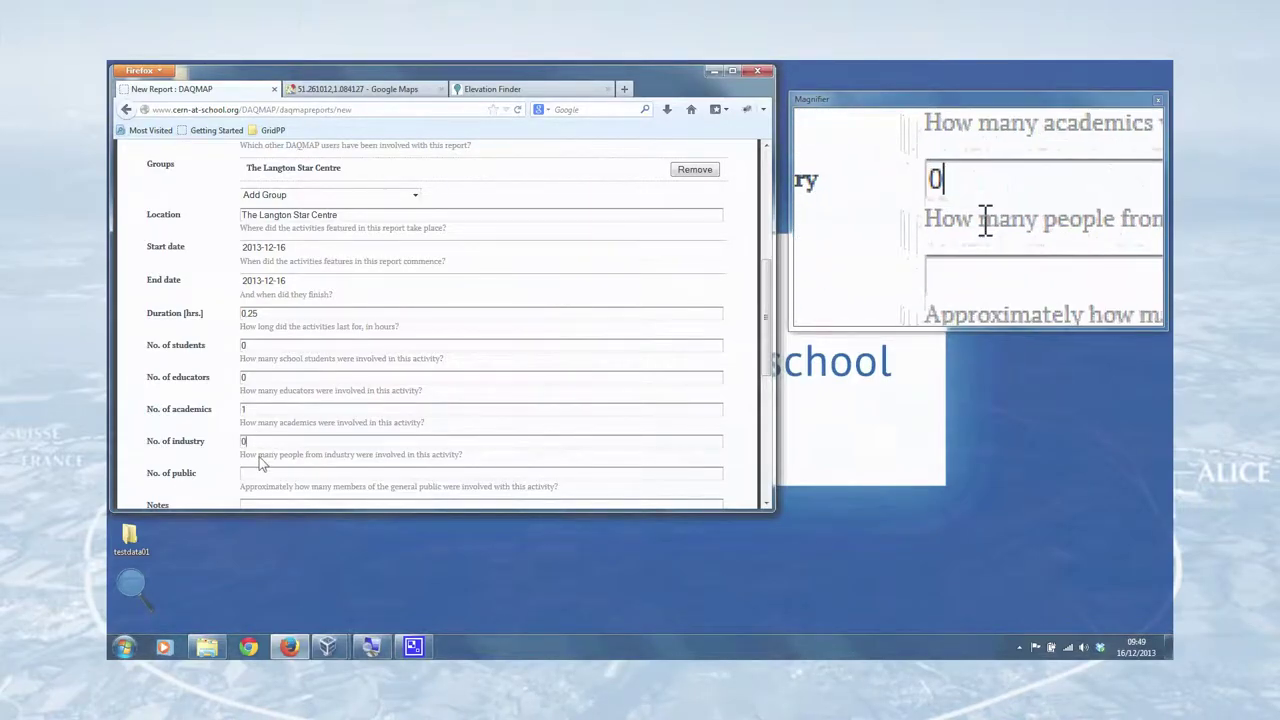
left_click(254, 478)
type("0")
scroll(308, 398, "down", 3)
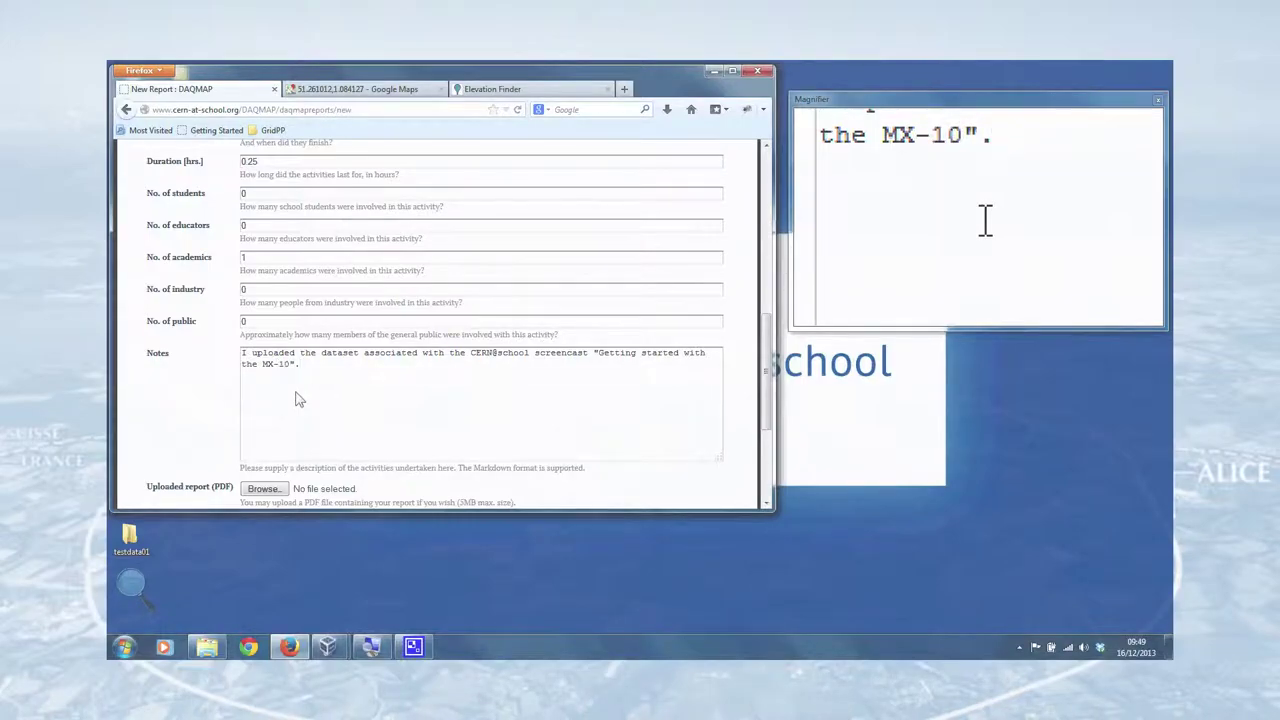
- Link the MX-10 testdata01 file, detector LSC00001 and laptop LSC00100, and create the report
scroll(295, 370, "down", 3)
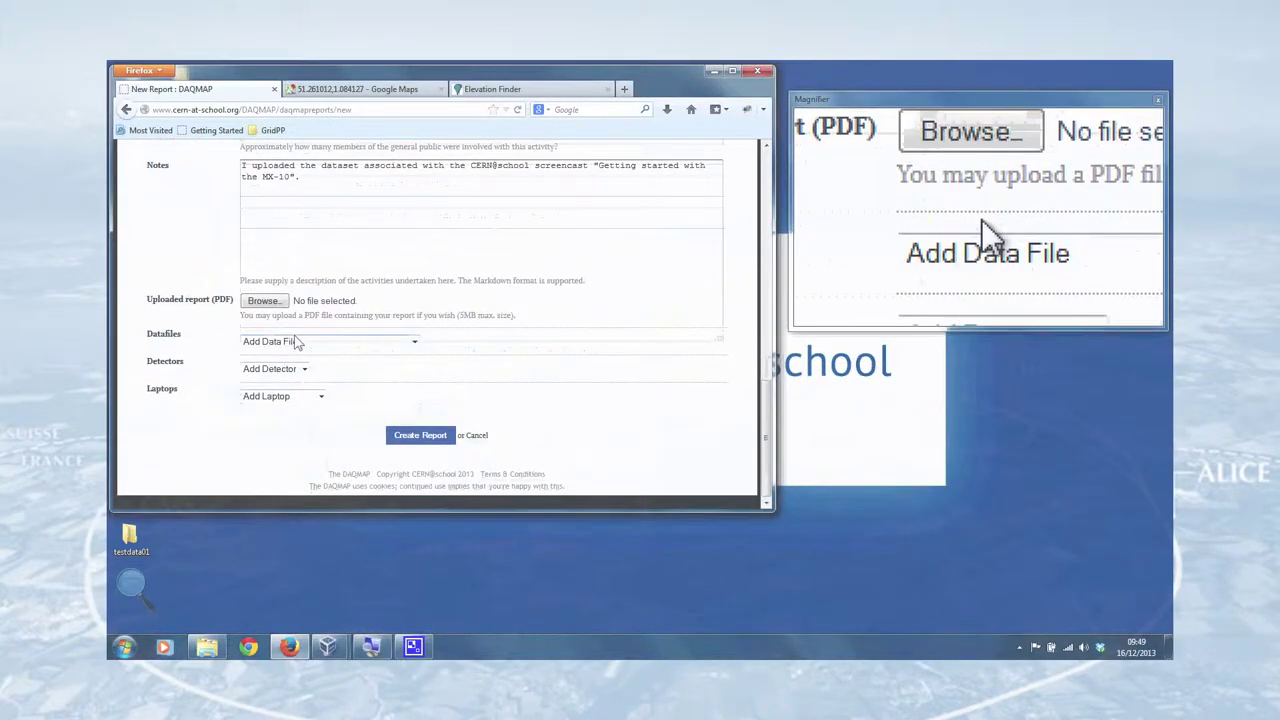
left_click(414, 343)
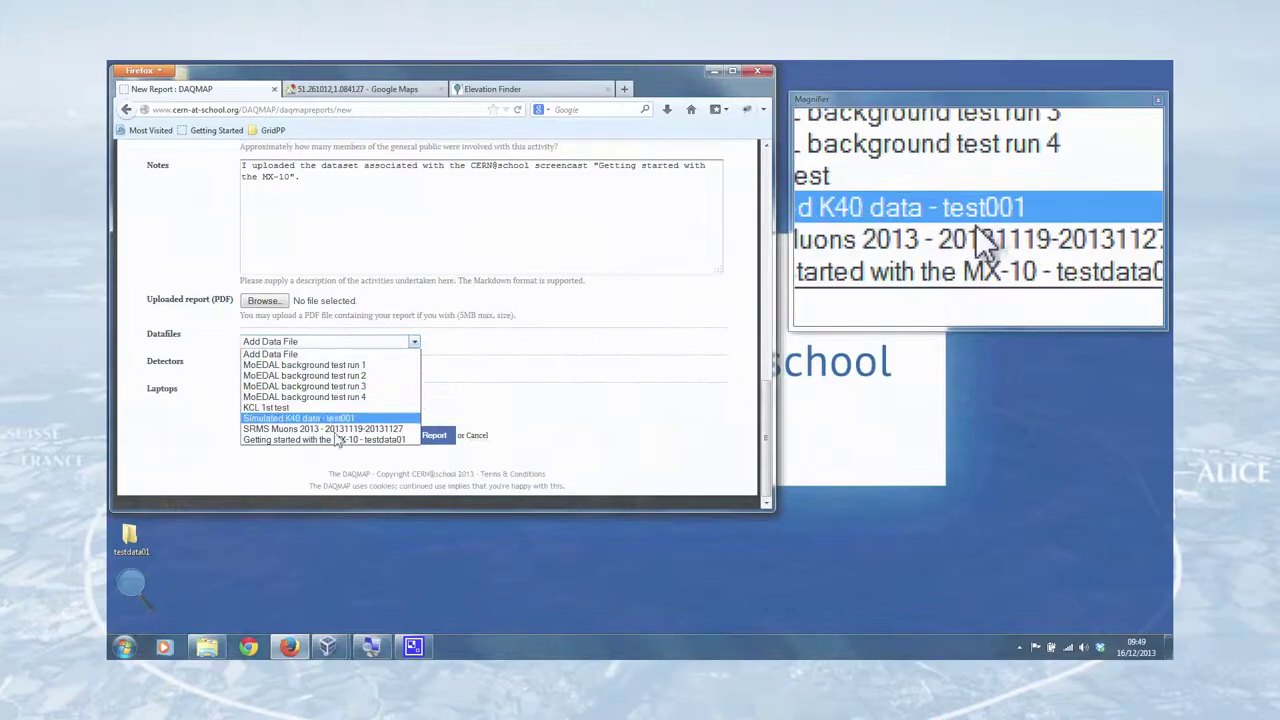
left_click(290, 442)
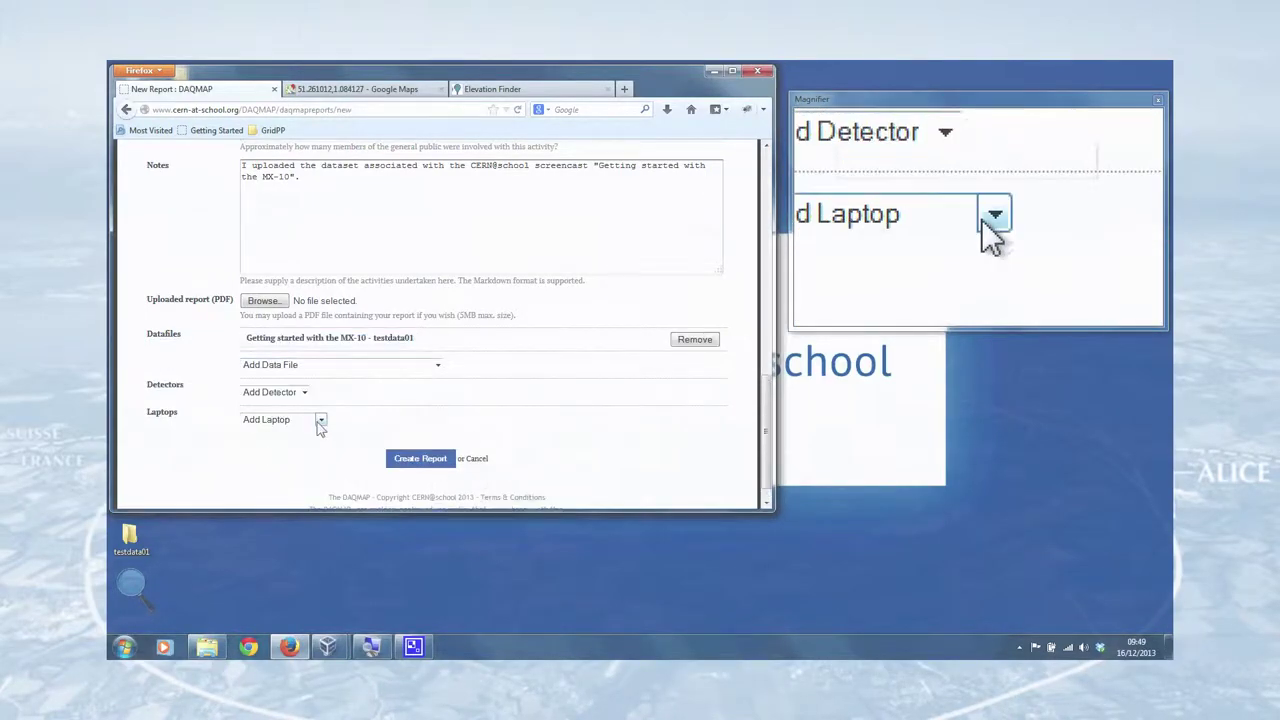
left_click(305, 394)
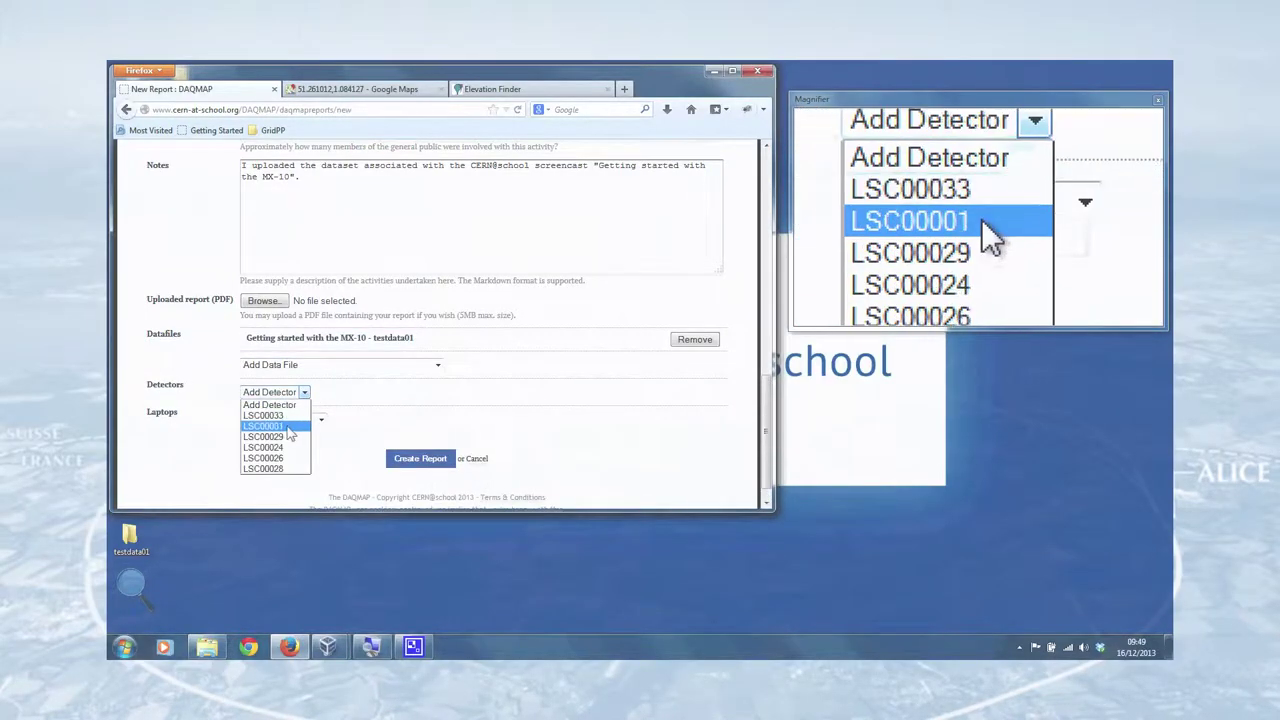
left_click(302, 426)
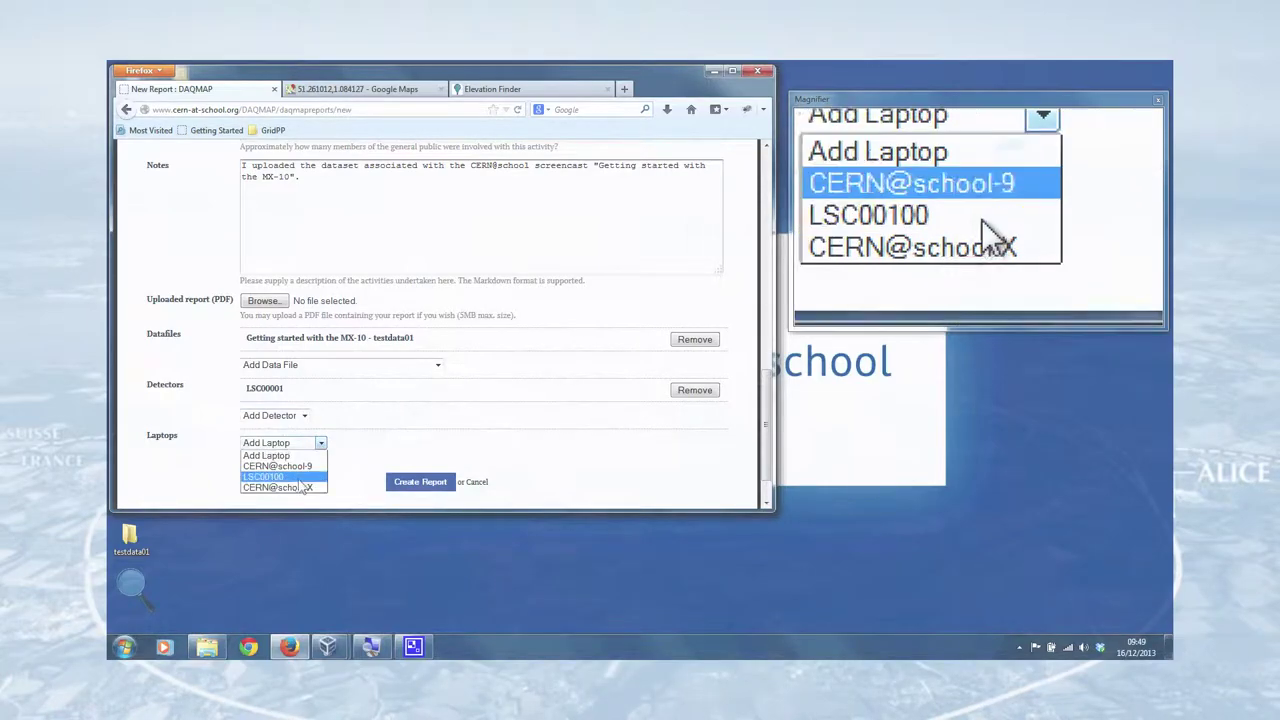
left_click(300, 476)
scroll(338, 467, "down", 1)
scroll(345, 455, "down", 2)
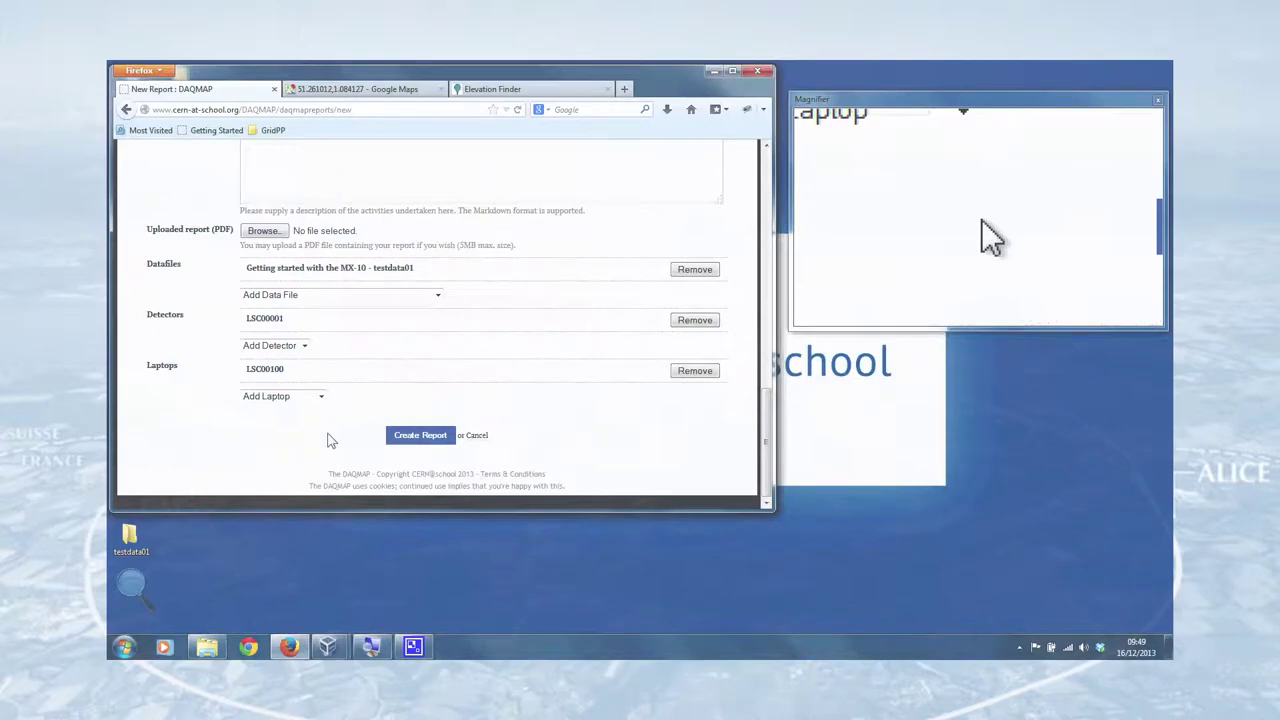
left_click(420, 436)
scroll(519, 393, "down", 3)
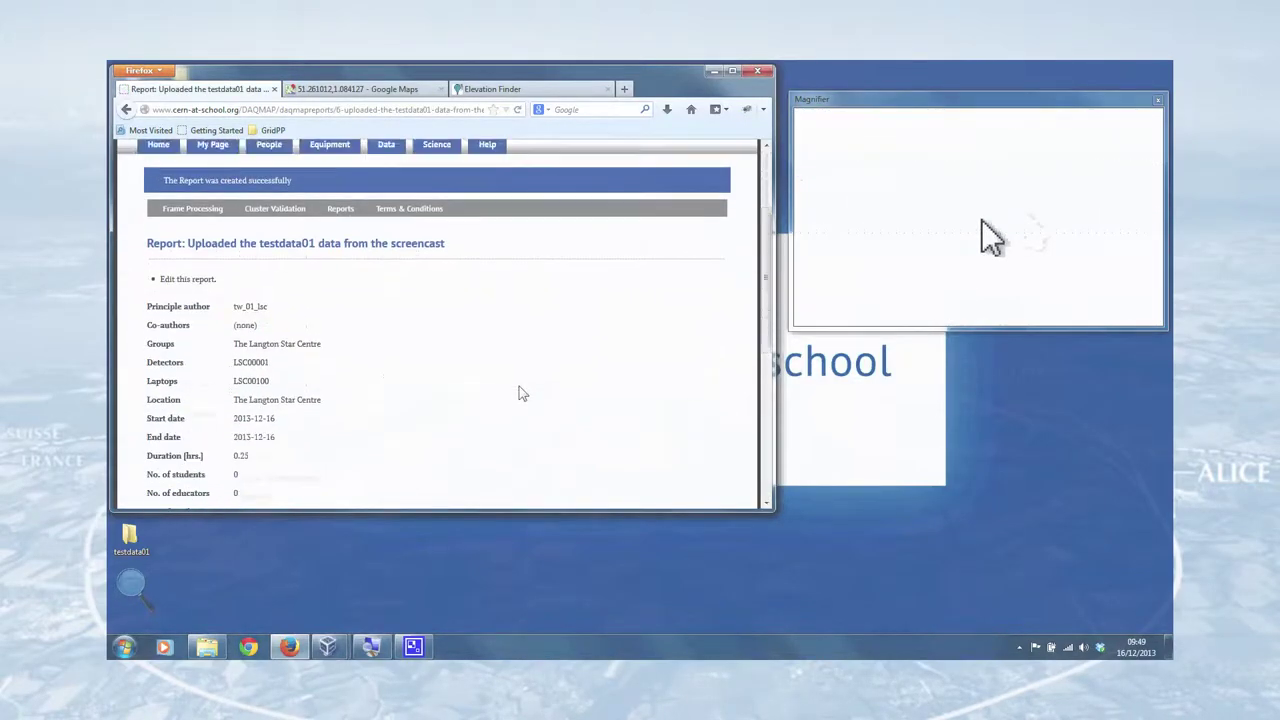
- Confirm the user page's Reports table lists both submitted reports, then return to the DAQMAP Home page
scroll(519, 393, "up", 3)
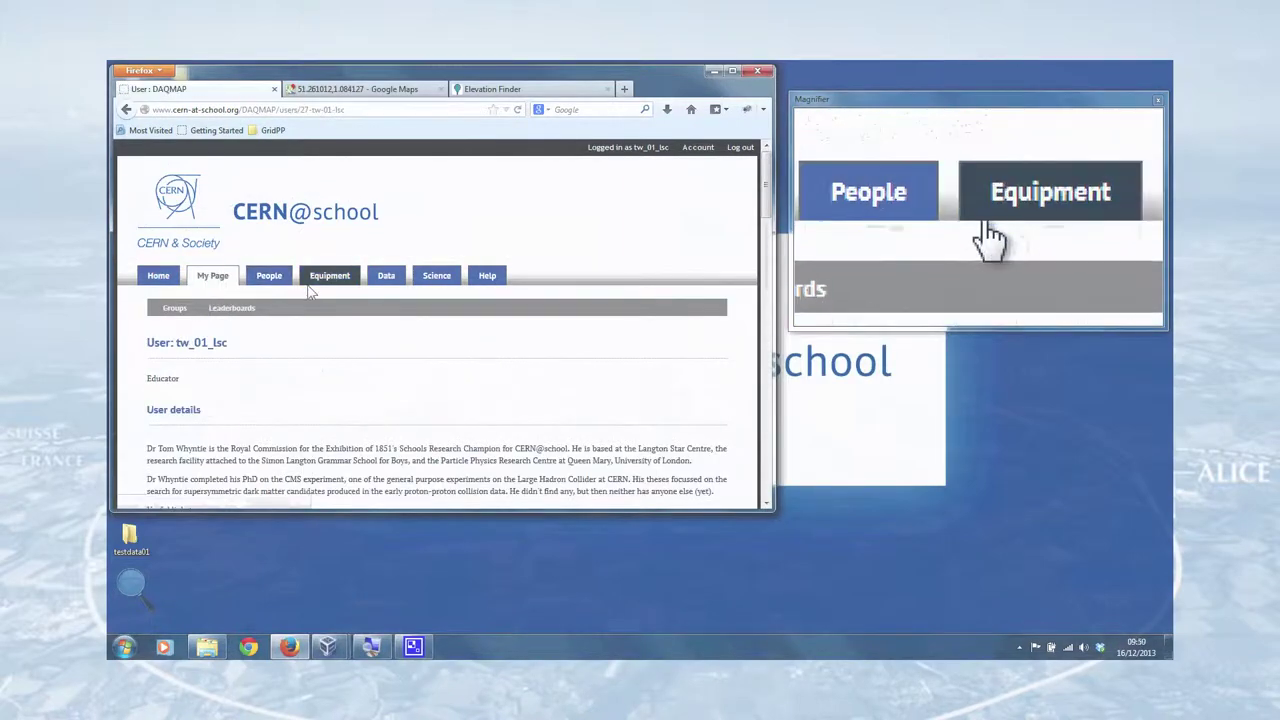
scroll(330, 285, "down", 10)
scroll(314, 272, "up", 3)
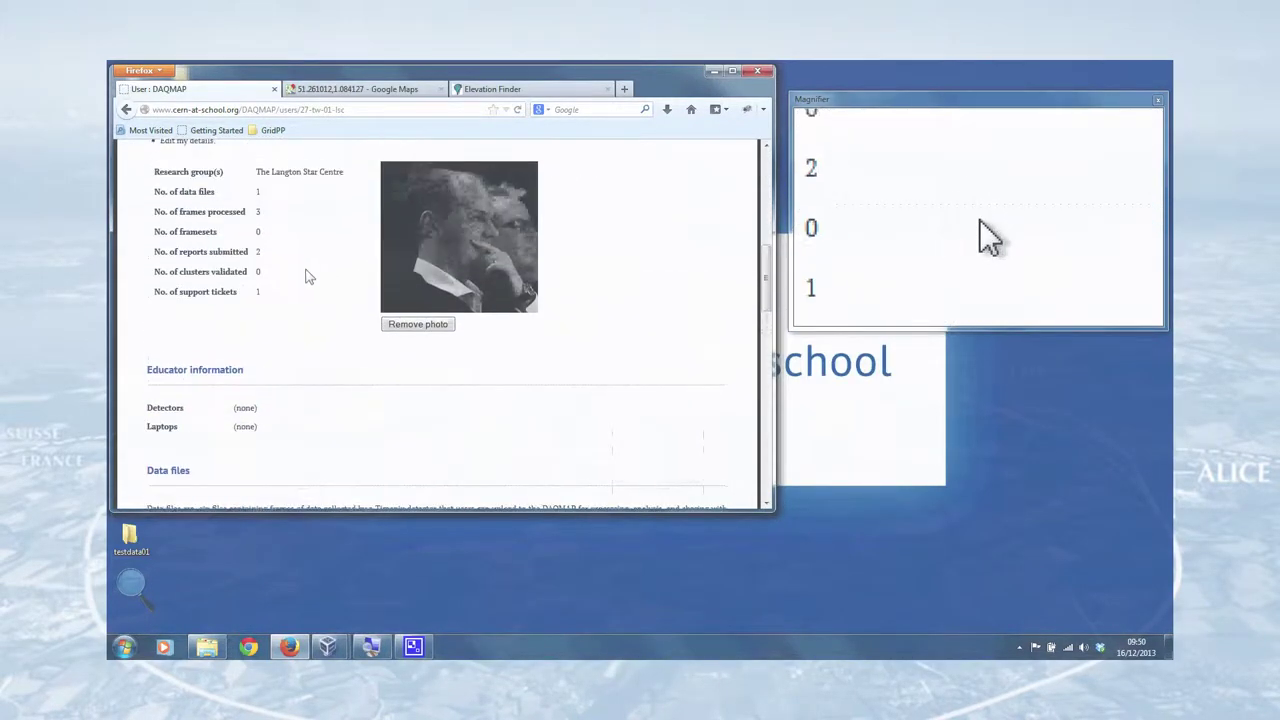
scroll(320, 271, "down", 5)
scroll(333, 272, "down", 10)
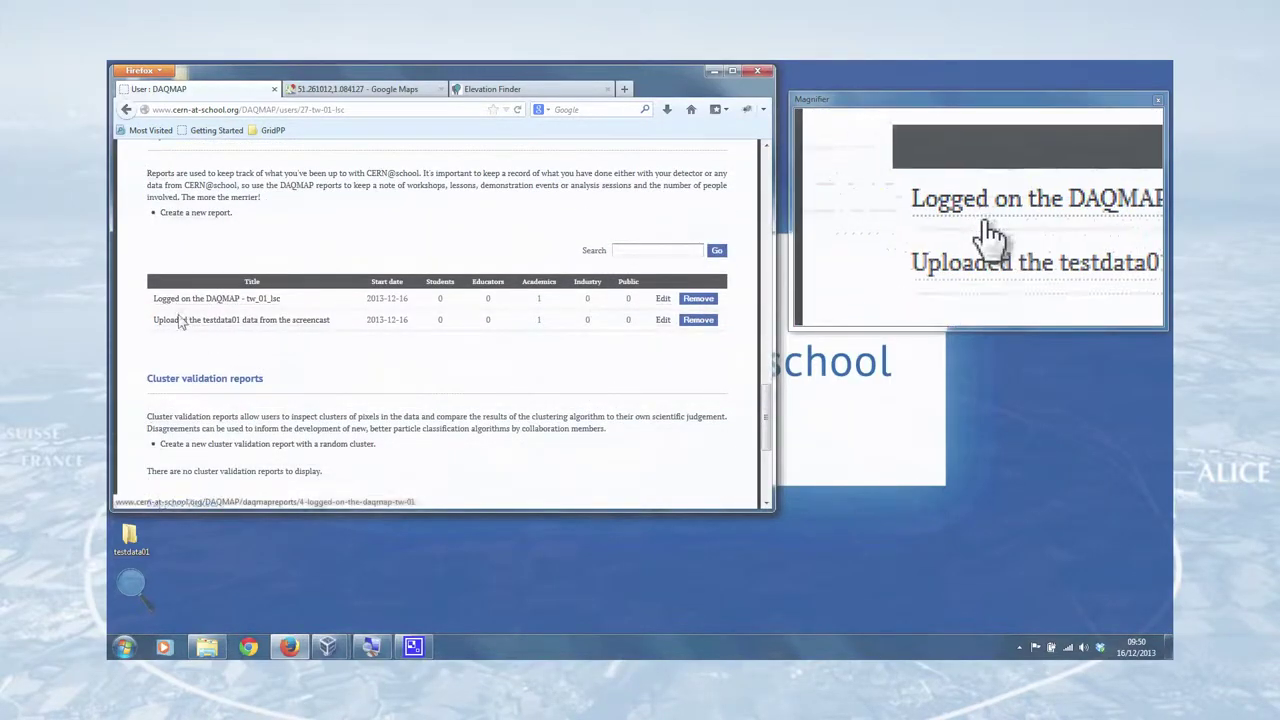
scroll(360, 280, "up", 2)
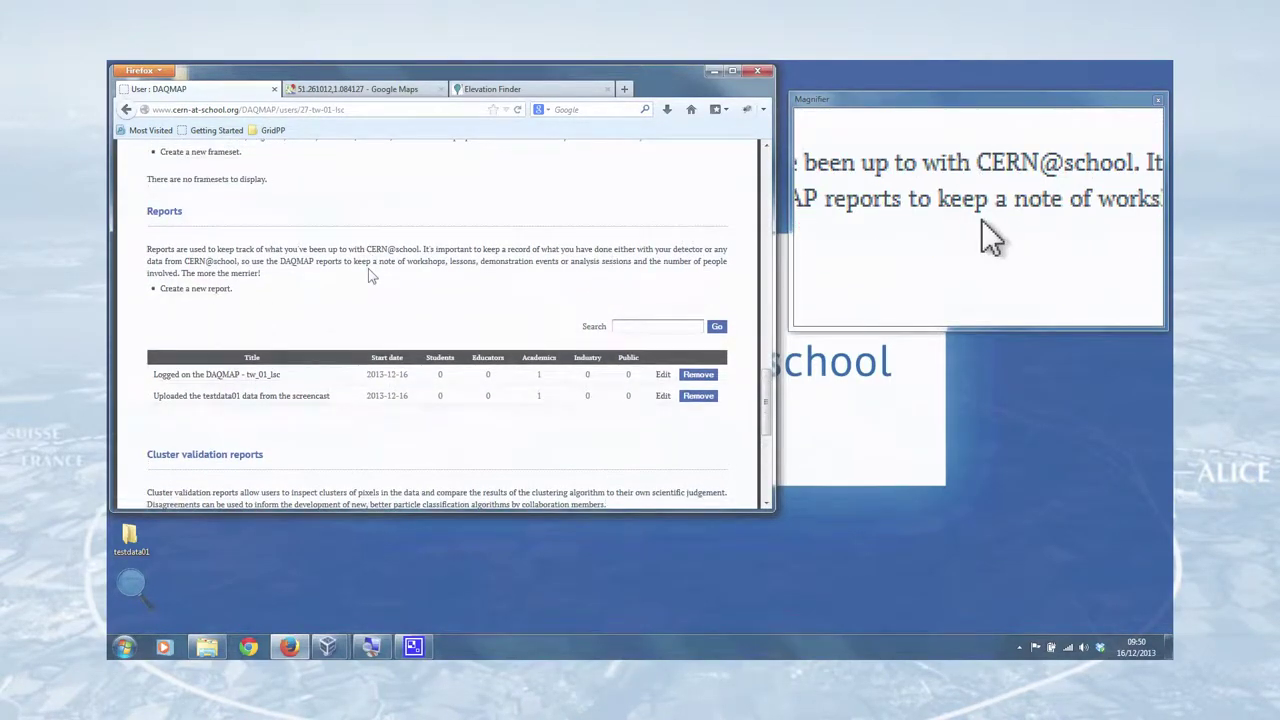
scroll(370, 272, "up", 10)
scroll(370, 275, "up", 8)
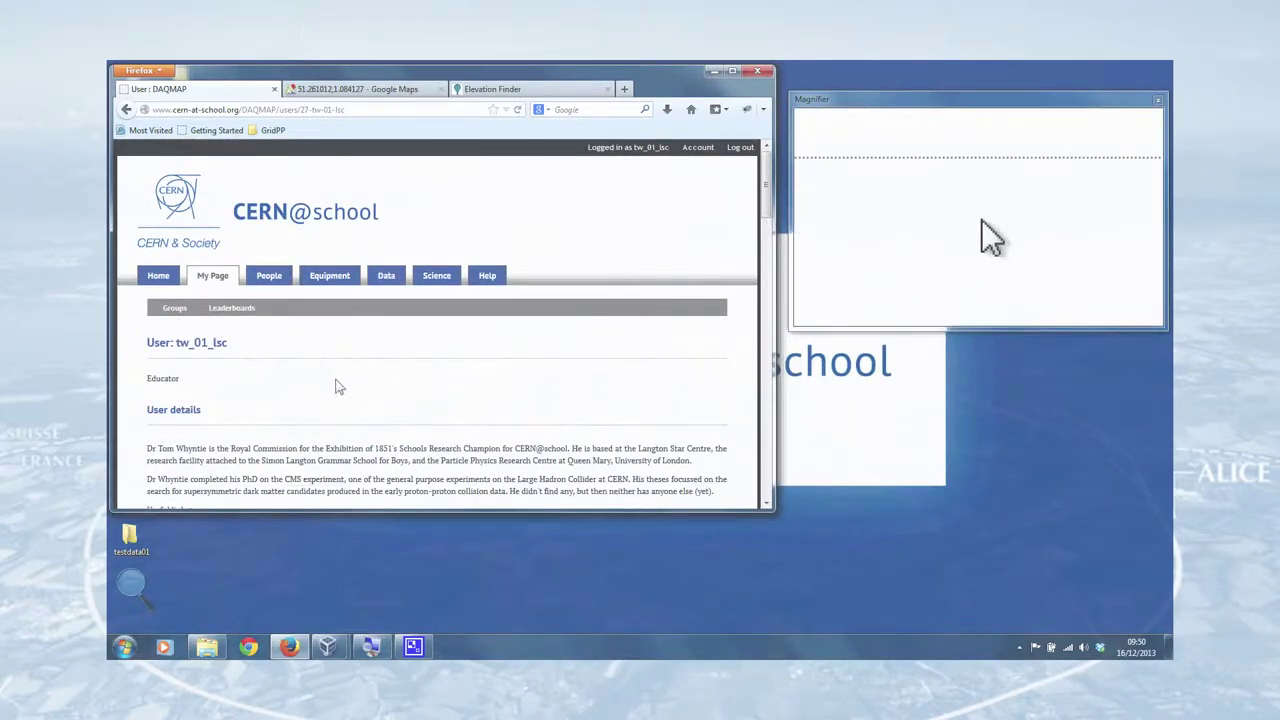
left_click(160, 278)
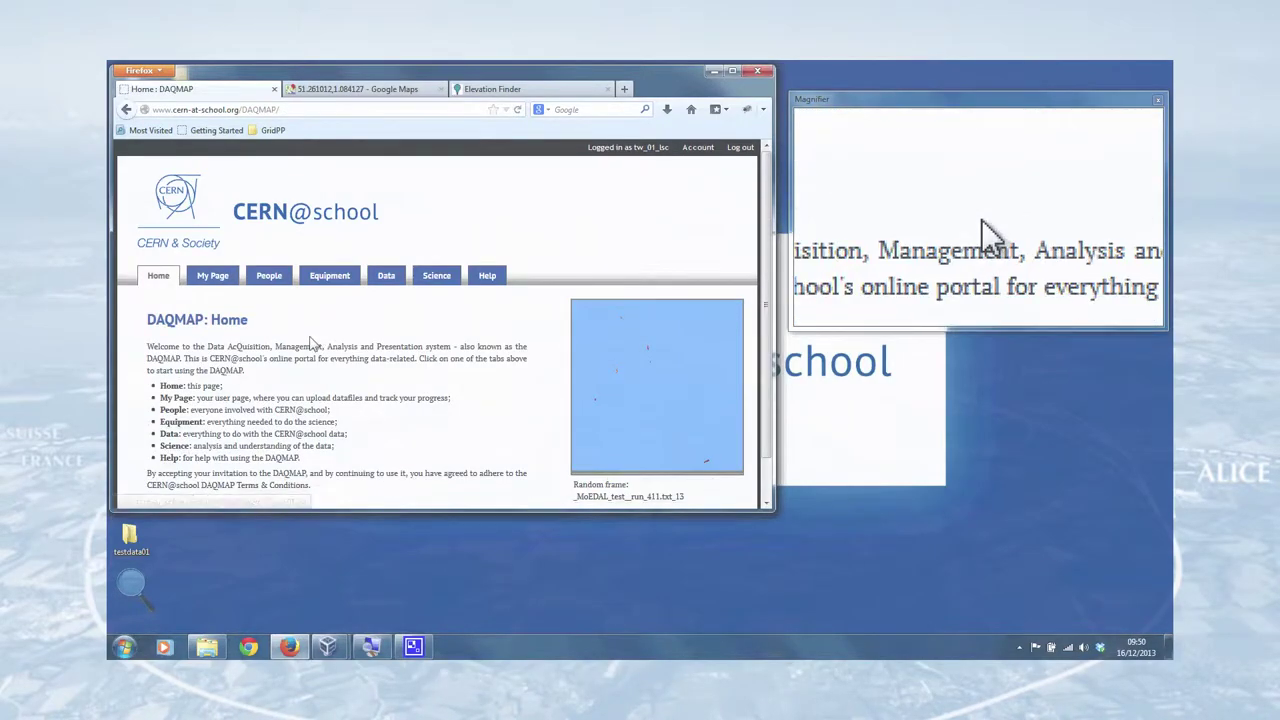